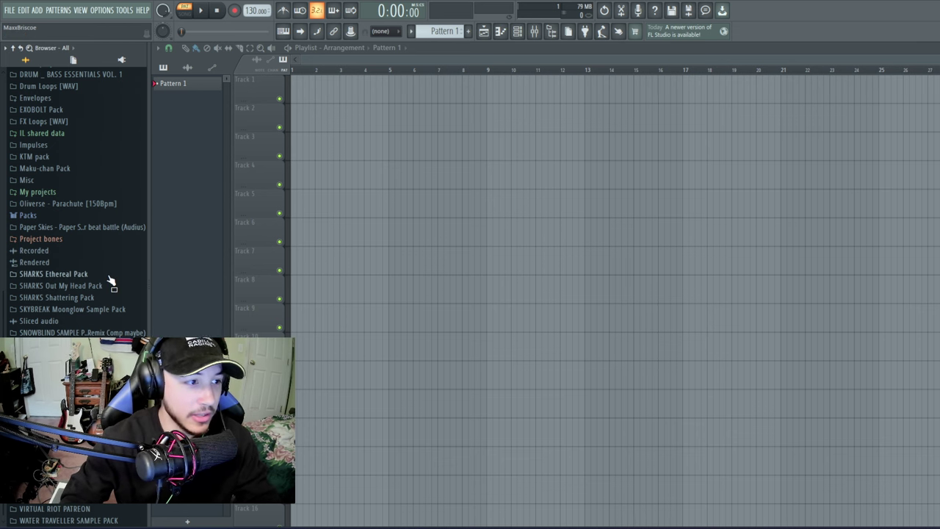
# - Browse the Atmospheres folder of the 2024 SOUNDSTORM SAMPLE PACK VOL 3
pyautogui.scroll(6, 108, 274)
pyautogui.click(81, 192)
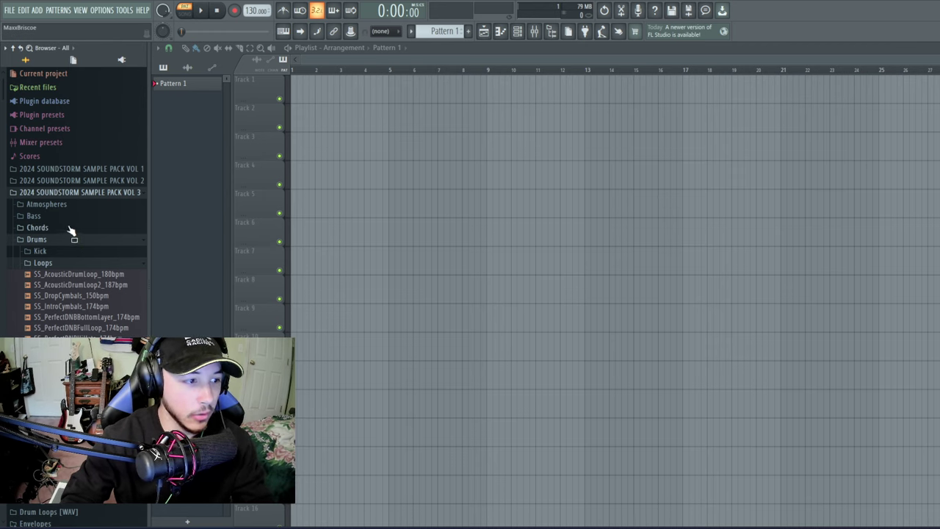
pyautogui.click(46, 204)
pyautogui.scroll(-8, 78, 245)
pyautogui.scroll(10, 97, 252)
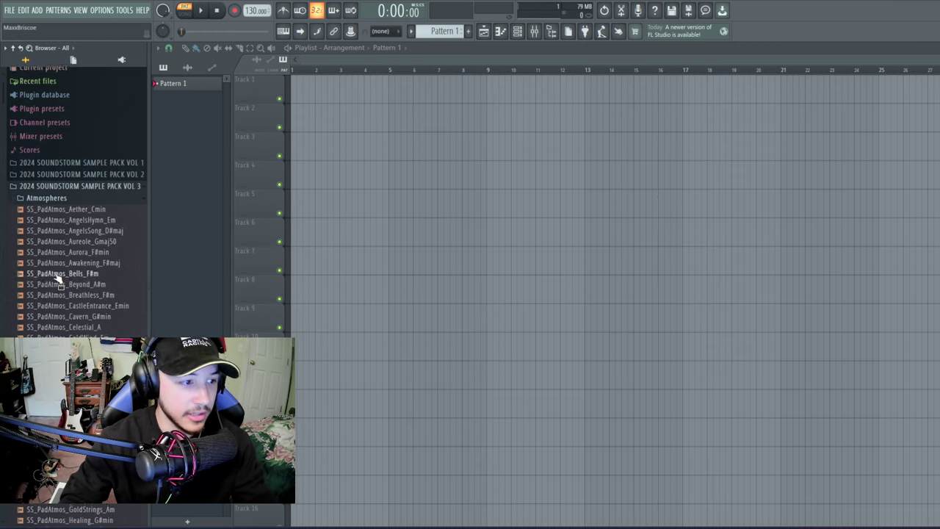
pyautogui.click(46, 201)
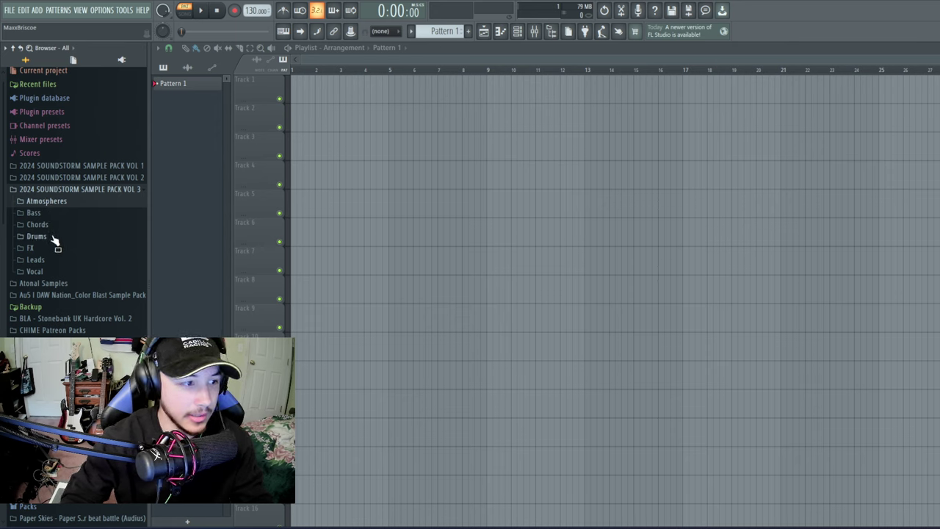
# - Audition SS_PerfectDNBFullLoop_174bpm, SS_AcousticDrumLoop2_187bpm and SS_AcousticDrumLoop_180bpm from the VOL 3 pack's drum loops
pyautogui.click(52, 236)
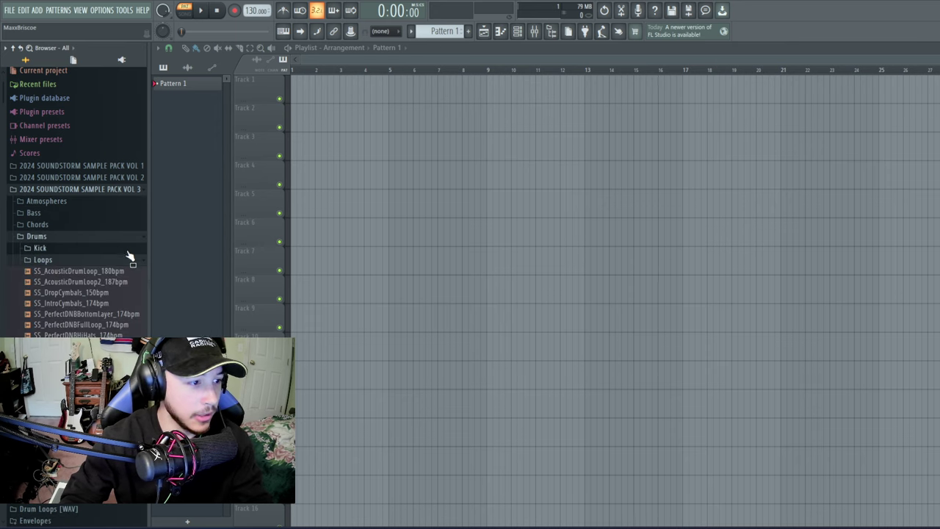
pyautogui.click(96, 324)
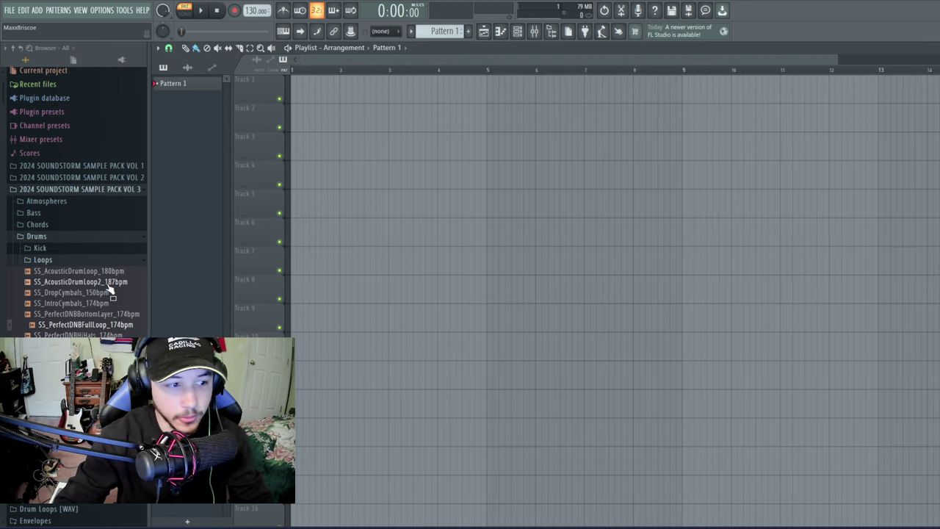
pyautogui.click(108, 283)
pyautogui.moveTo(108, 287); pyautogui.dragTo(397, 139)
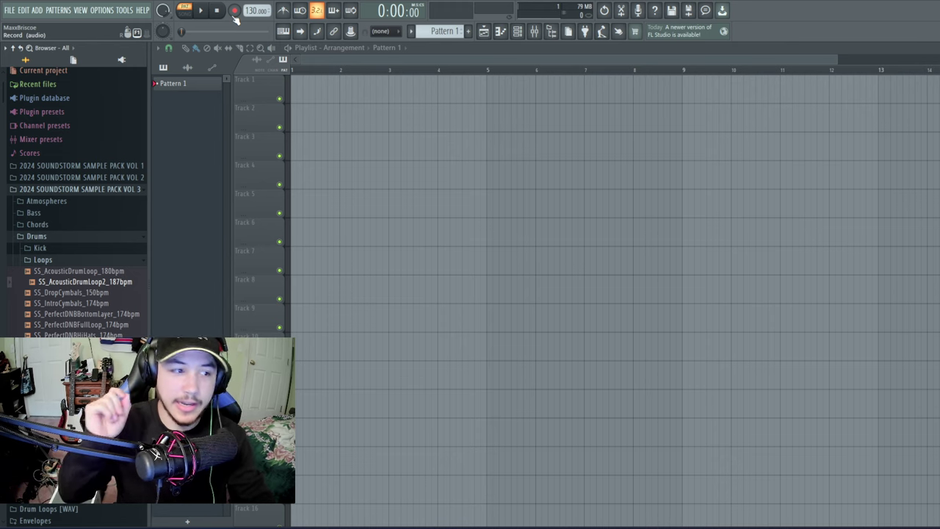
pyautogui.click(131, 271)
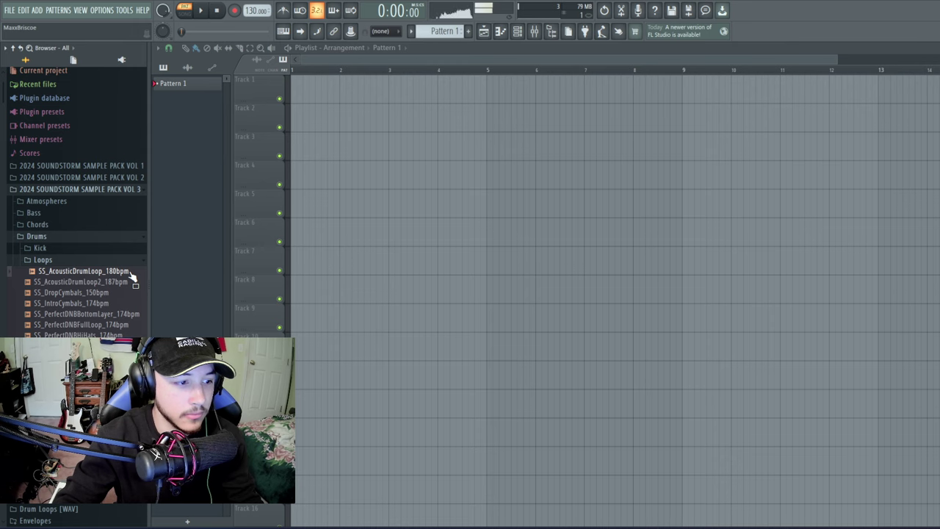
pyautogui.click(219, 13)
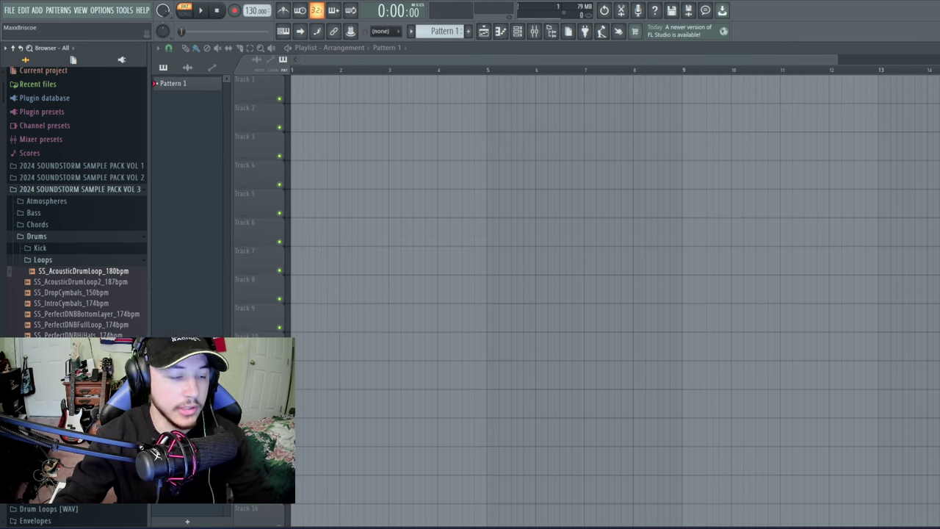
# - Place BOS_DLL_174_Drum_Loop_Straighter_Cymbals from the Splice Sounds (LEGACY) drum cymbals at bar 1 of Track 1, with the project tempo at 174
pyautogui.scroll(-10, 73, 202)
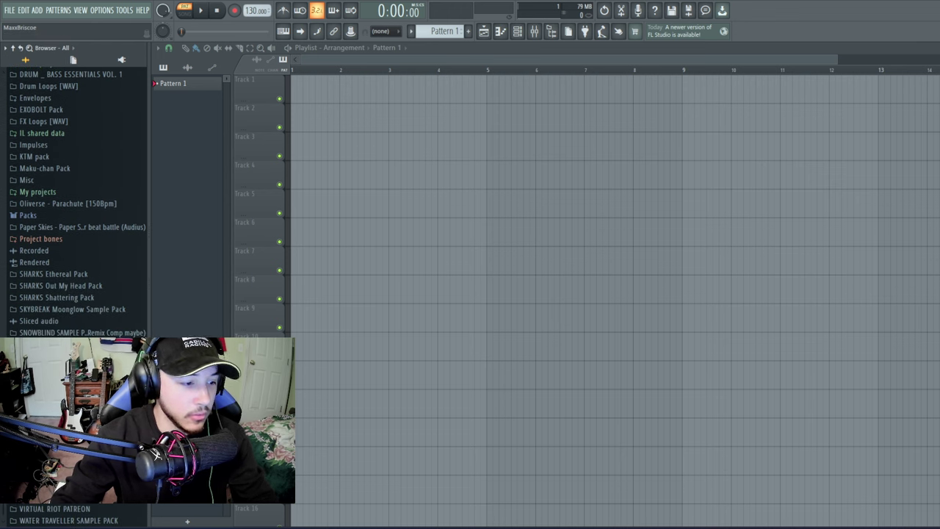
pyautogui.scroll(-6, 65, 321)
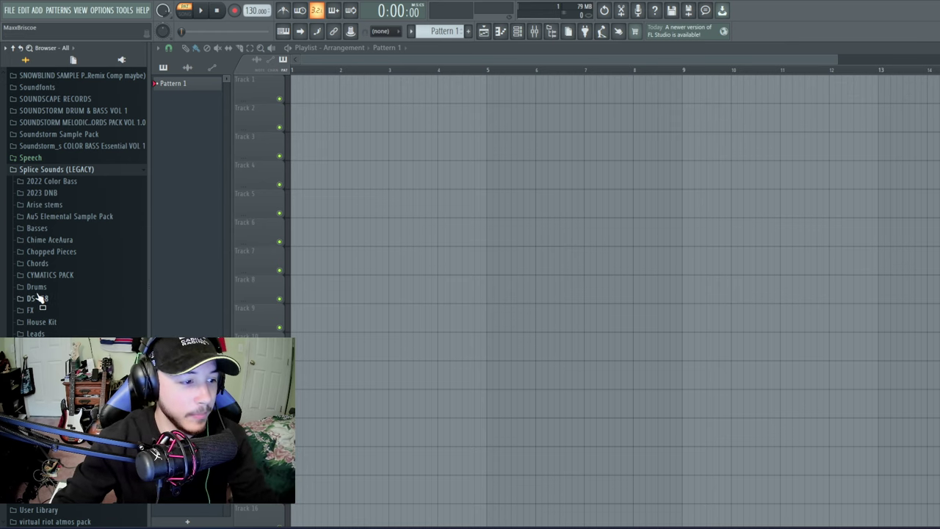
pyautogui.click(85, 290)
pyautogui.click(91, 299)
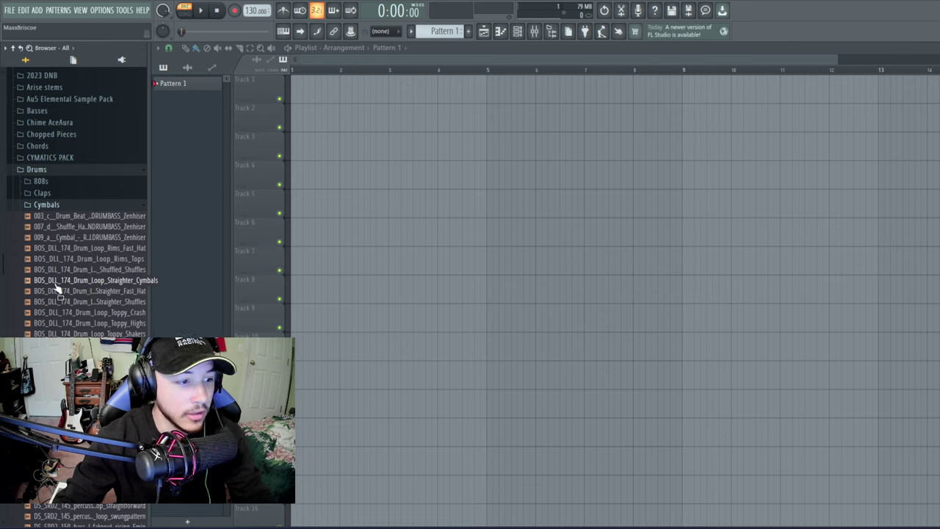
pyautogui.click(113, 283)
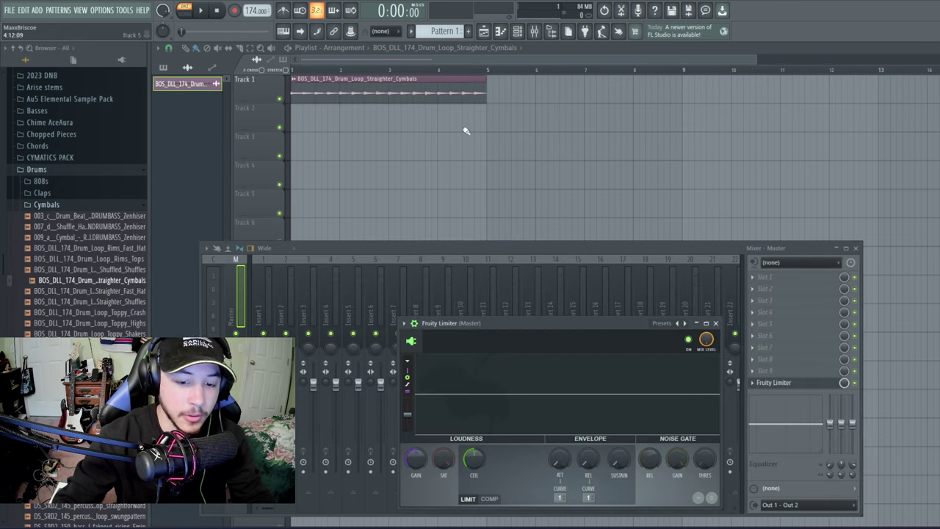
# - Close the mixer and plugin windows and play back the cymbal loop in song mode
pyautogui.press('F12')
pyautogui.moveTo(755, 60); pyautogui.dragTo(636, 92)
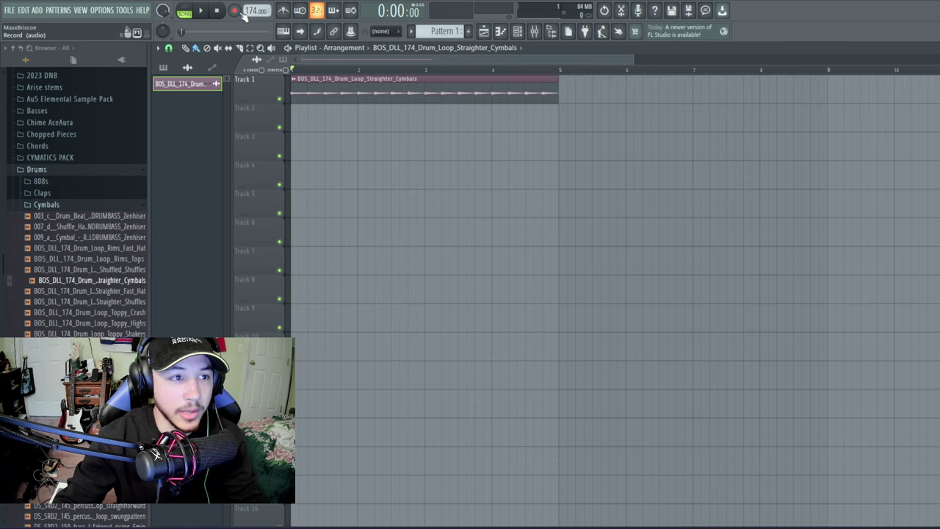
pyautogui.click(203, 11)
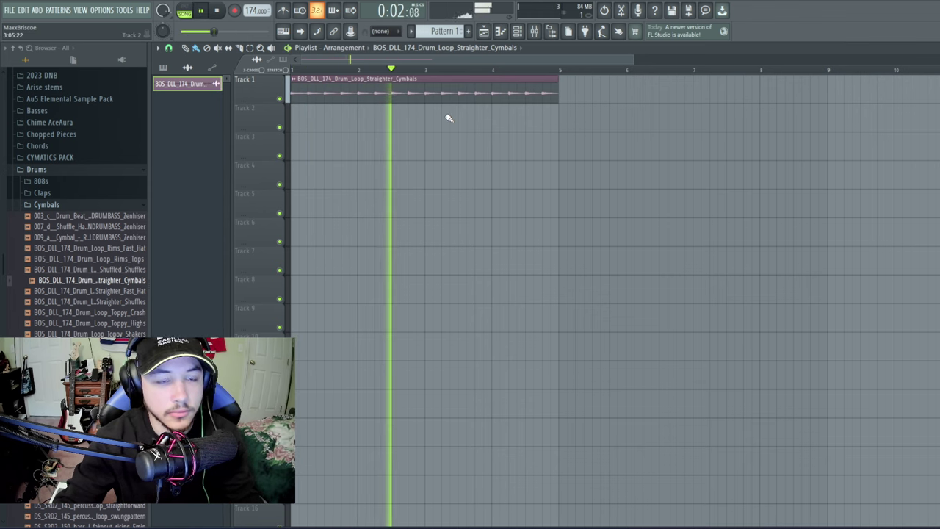
pyautogui.press('space')
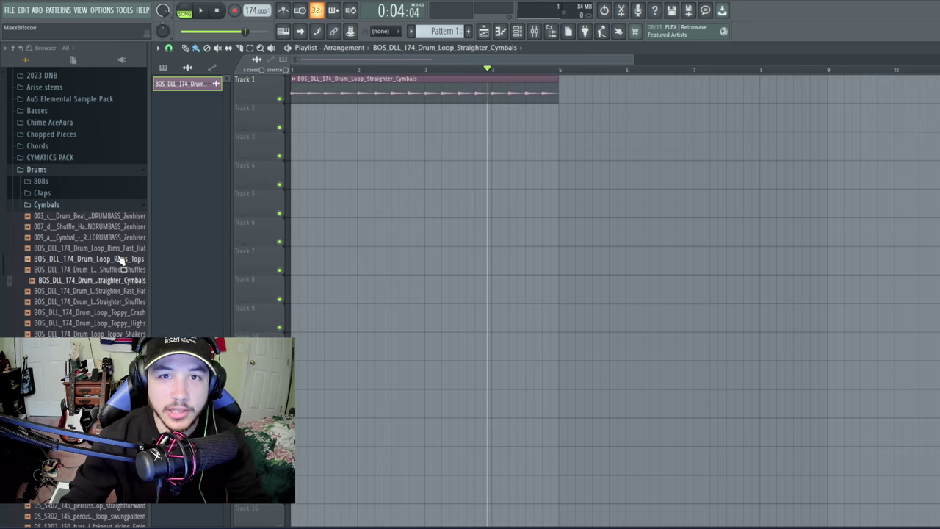
# - Place BOS_DLL_174_Drum_Loop_Toppy_Tops from the Splice 2023 DNB drums at bar 1 of Track 2
pyautogui.click(64, 206)
pyautogui.scroll(3, 59, 190)
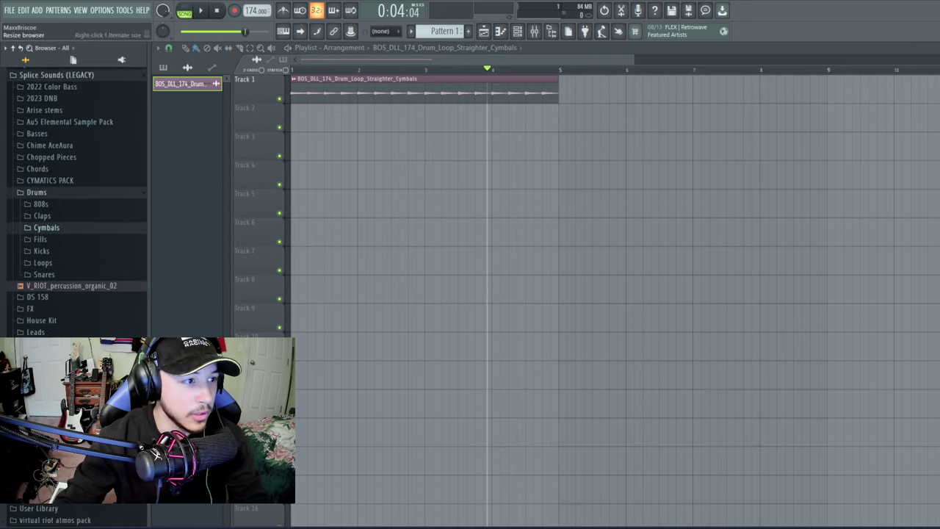
pyautogui.click(77, 238)
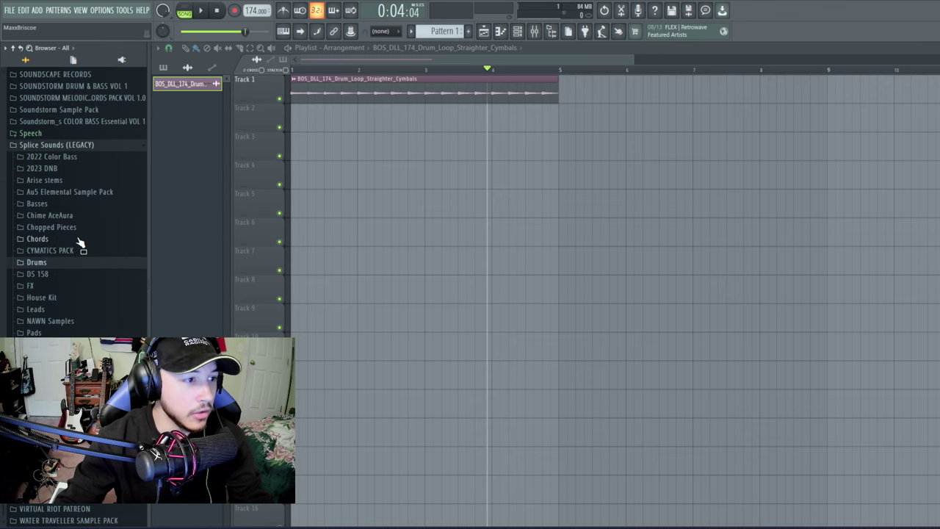
pyautogui.scroll(6, 65, 233)
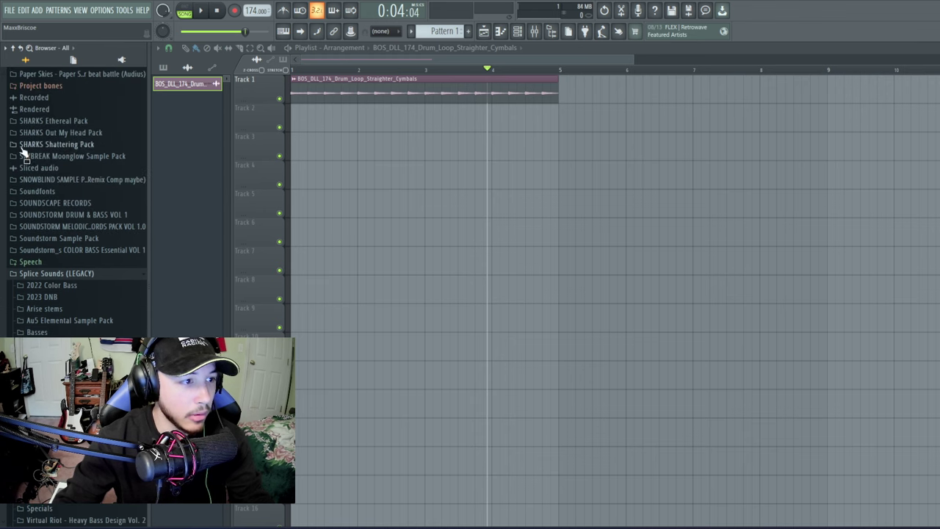
pyautogui.click(63, 299)
pyautogui.click(65, 332)
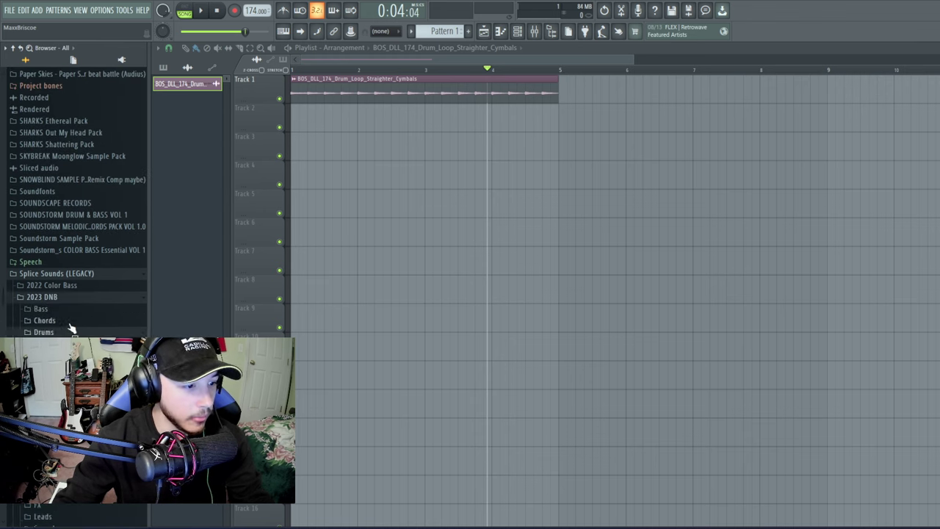
pyautogui.scroll(-6, 71, 327)
pyautogui.moveTo(81, 289); pyautogui.dragTo(194, 115)
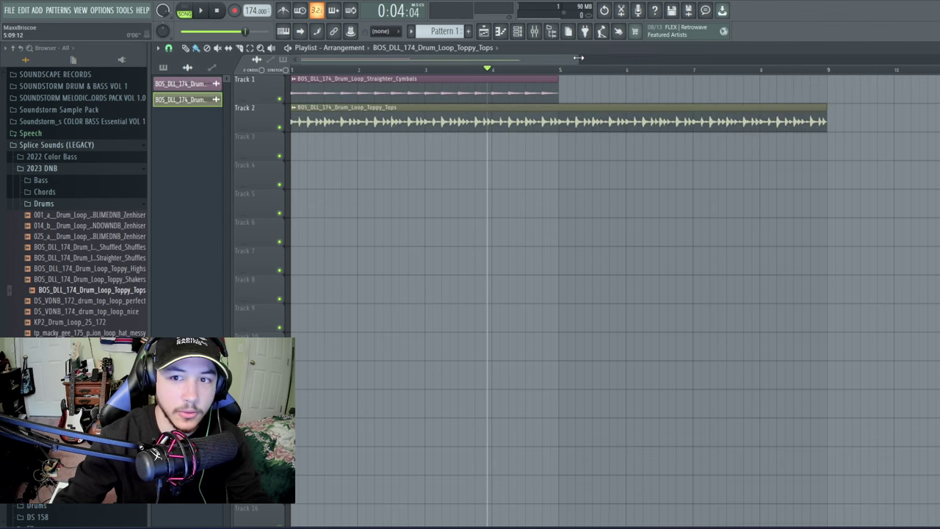
# - Repeat the Straighter Cymbals loop at bar 5 of Track 1 and play back both loops from the start
pyautogui.moveTo(577, 57)
pyautogui.mouseDown()
pyautogui.moveTo(787, 58)
pyautogui.moveTo(551, 58)
pyautogui.moveTo(559, 59)
pyautogui.mouseUp()
pyautogui.click(591, 91)
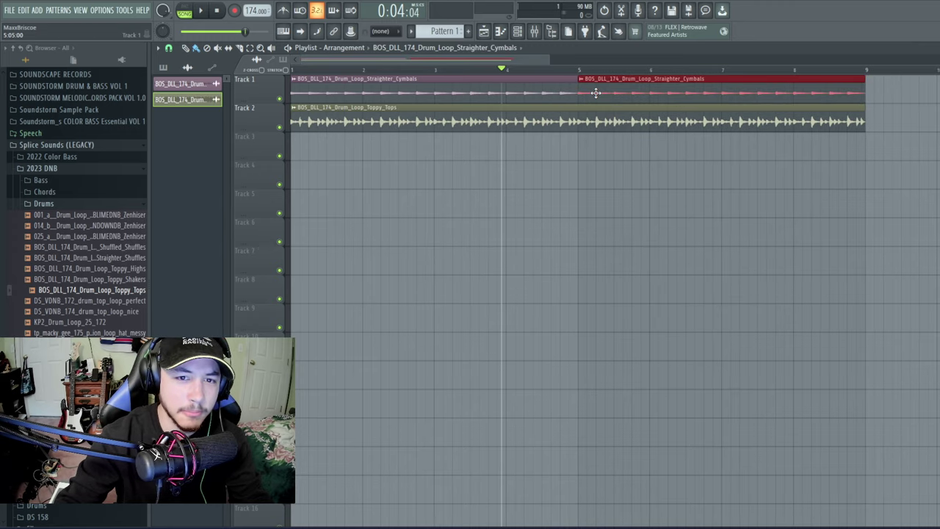
pyautogui.press('space')
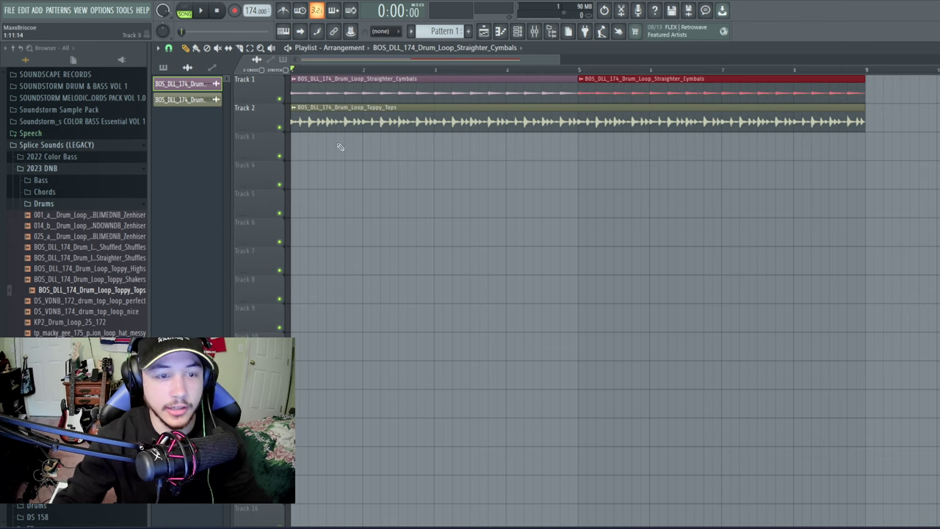
pyautogui.click(200, 12)
pyautogui.moveTo(518, 58); pyautogui.dragTo(545, 59)
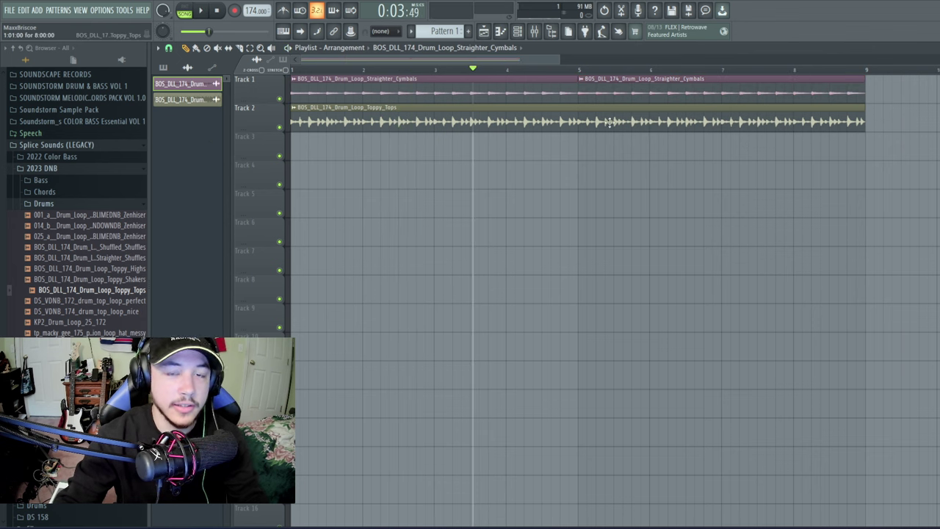
# - Place MO_TB_clap_crisp from the Splice drum claps on beats 2 and 4 of bars 1 to 8 on Track 3, and play it back
pyautogui.click(59, 169)
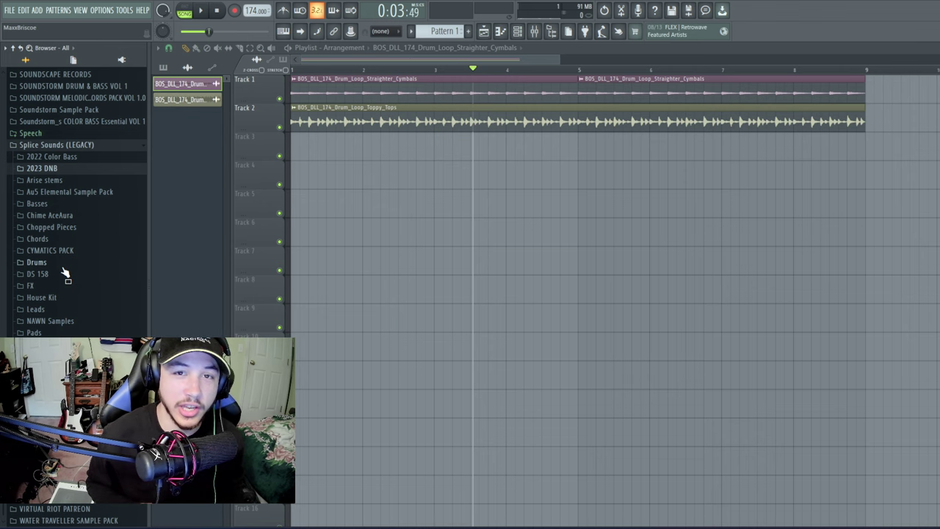
pyautogui.click(62, 266)
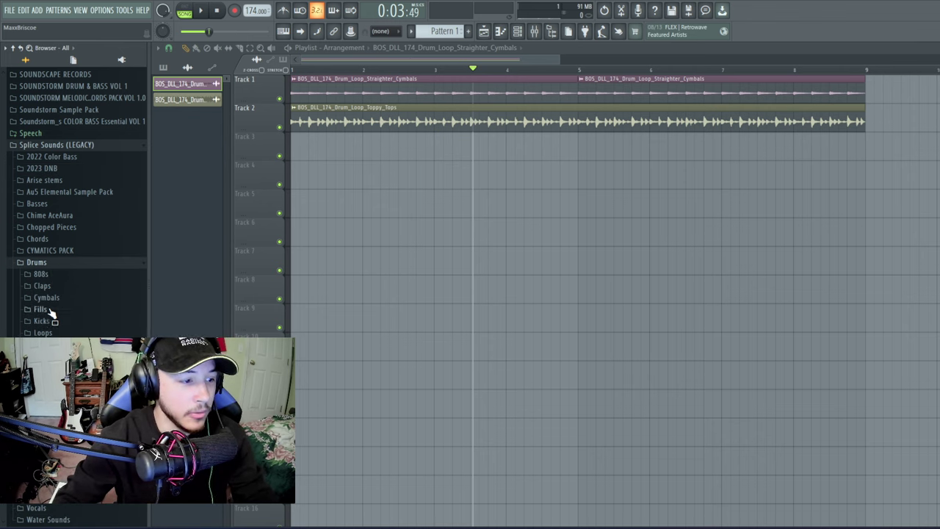
pyautogui.click(44, 288)
pyautogui.scroll(-4, 49, 297)
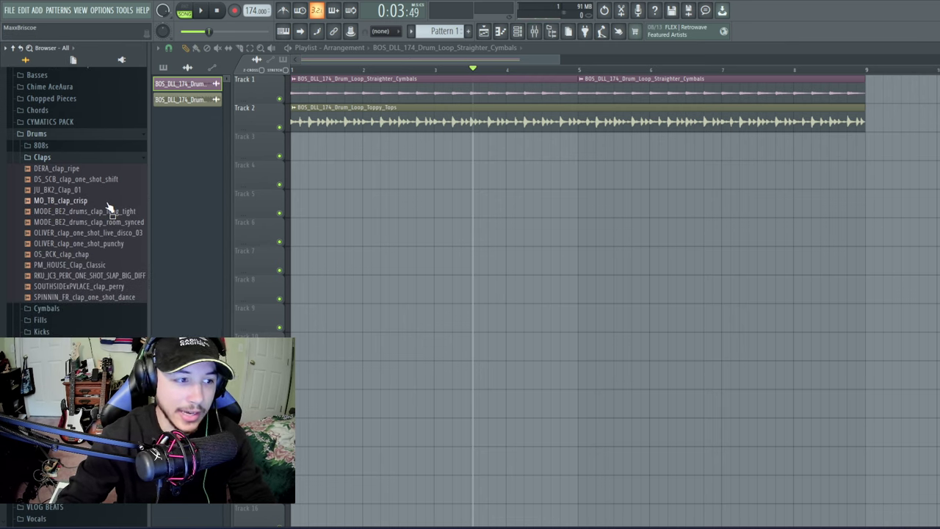
pyautogui.moveTo(71, 202)
pyautogui.mouseDown()
pyautogui.moveTo(489, 177)
pyautogui.moveTo(368, 144)
pyautogui.moveTo(316, 146)
pyautogui.mouseUp()
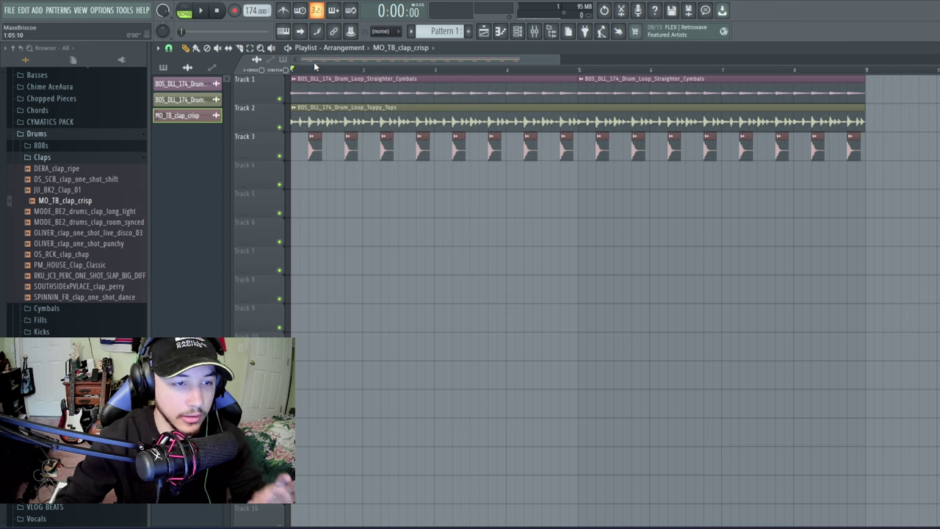
pyautogui.click(201, 10)
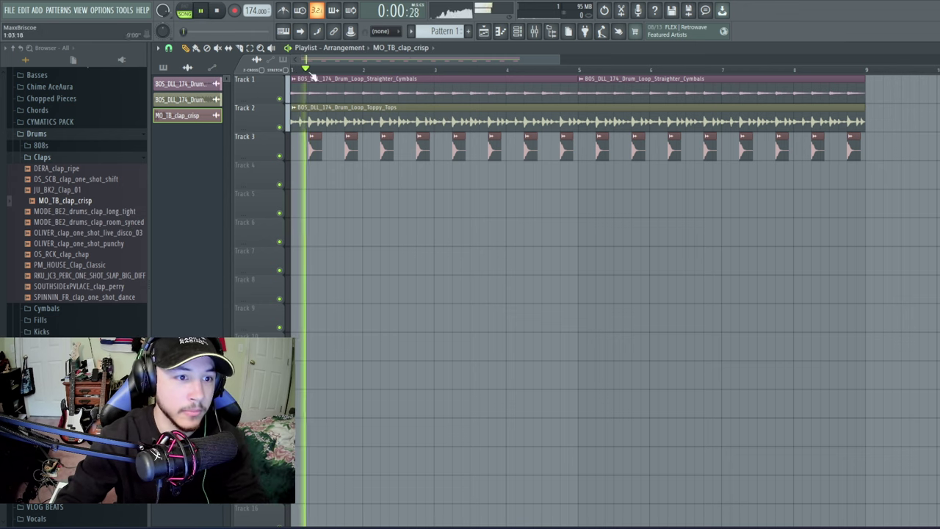
pyautogui.click(201, 11)
# - Route the MO_TB_clap_crisp channel to mixer track 5 and lower that track's volume to about 75% (-6.0 dB)
pyautogui.click(381, 137)
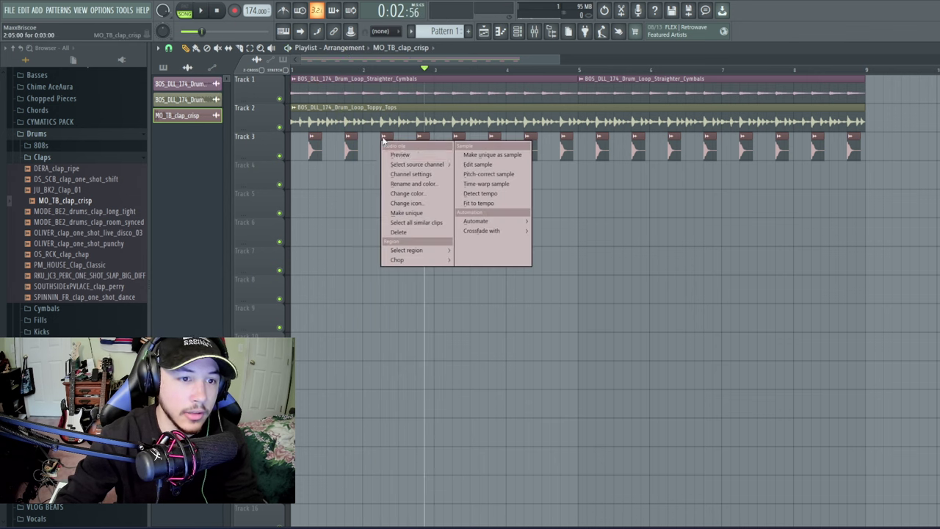
pyautogui.click(415, 174)
pyautogui.click(254, 189)
pyautogui.click(418, 221)
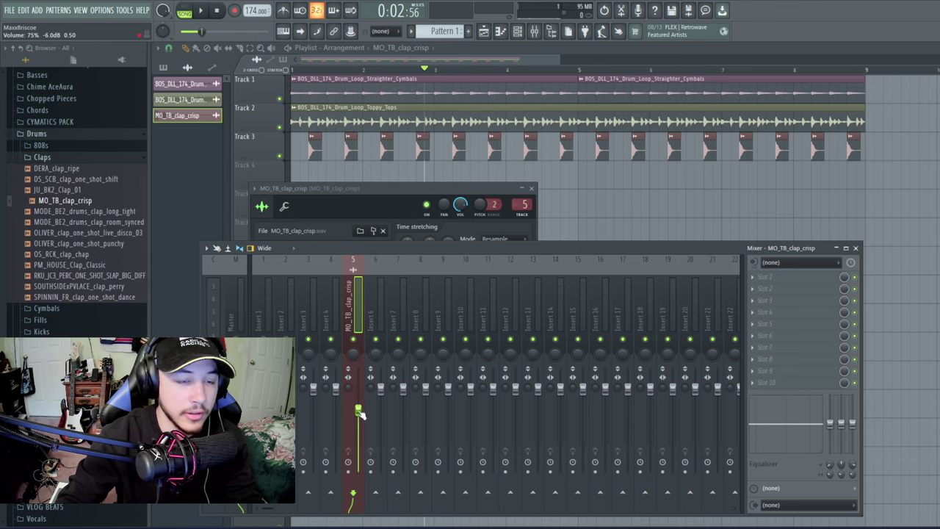
pyautogui.click(294, 79)
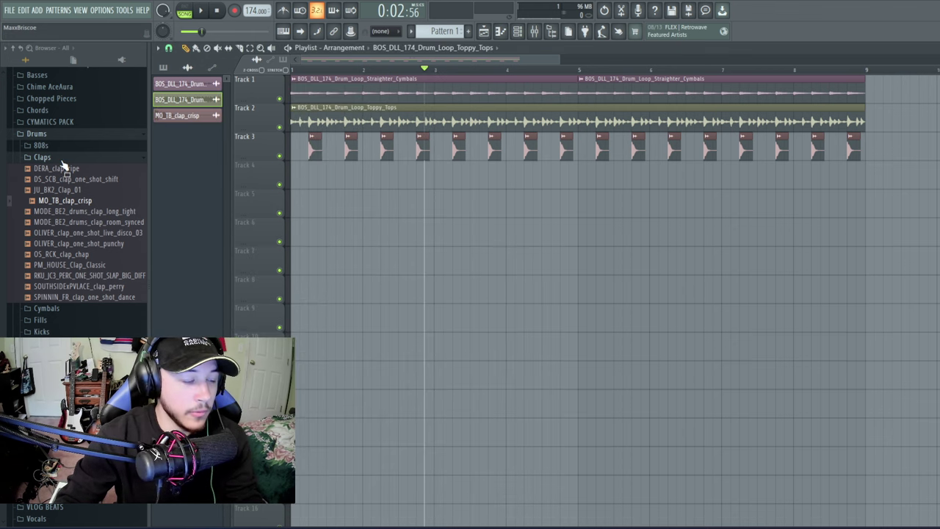
# - Switch from the Claps to the Snares sample folder and audition its one-shots, from the NEWJUNGLE to the DNBDRUMS Zenhiser snares
pyautogui.click(62, 159)
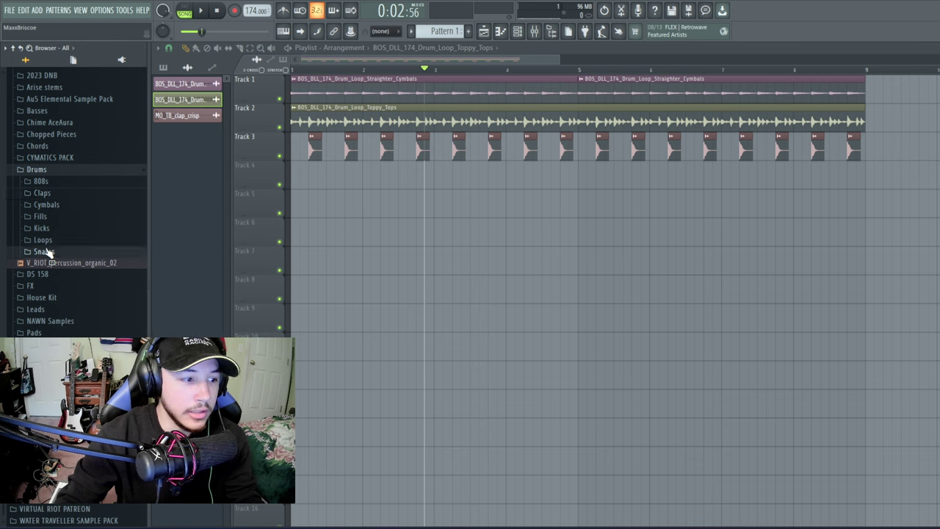
pyautogui.click(44, 251)
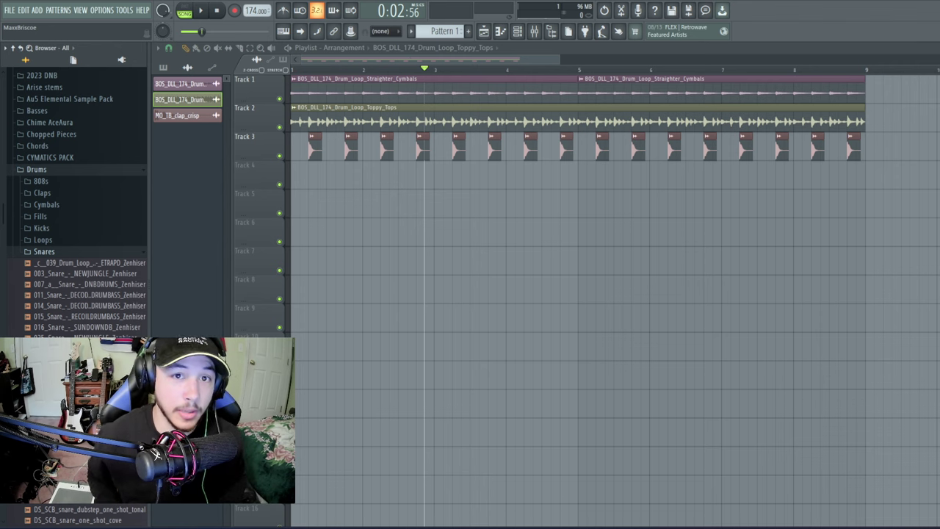
pyautogui.scroll(-5, 74, 198)
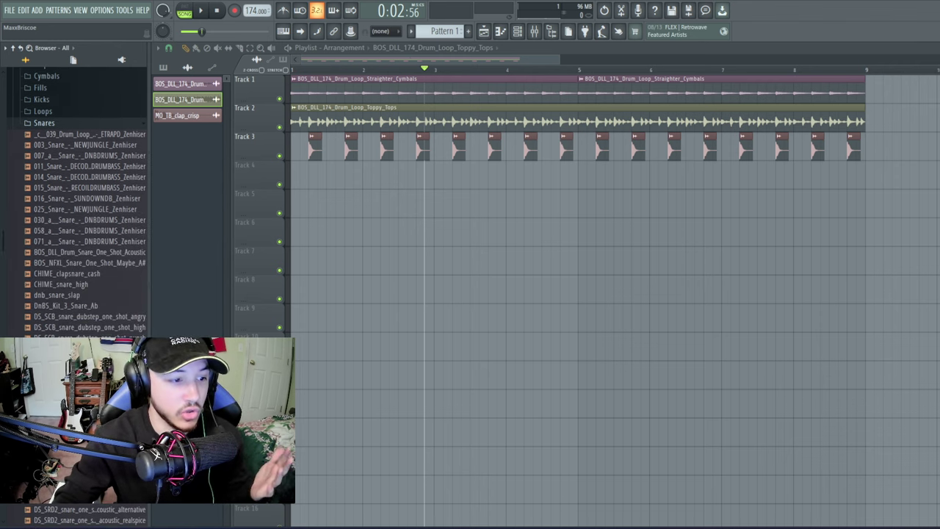
pyautogui.click(88, 337)
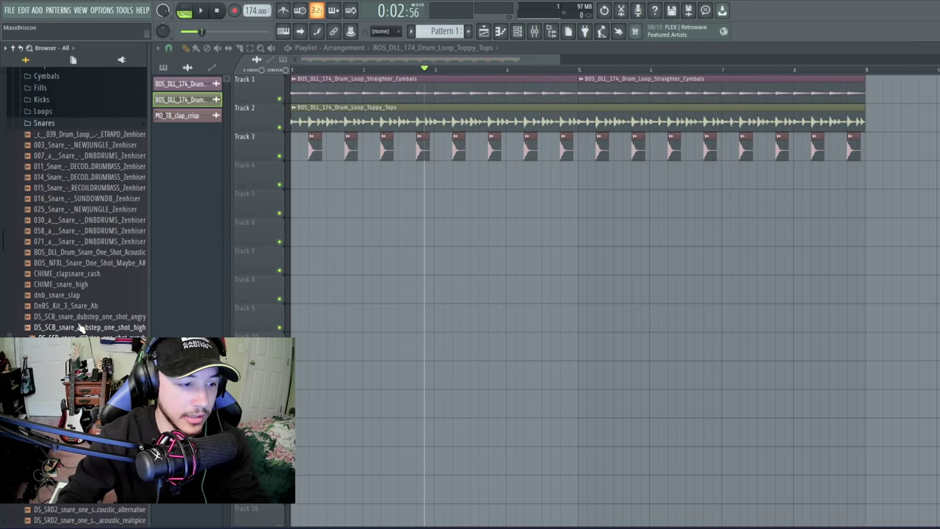
pyautogui.click(109, 234)
pyautogui.click(107, 221)
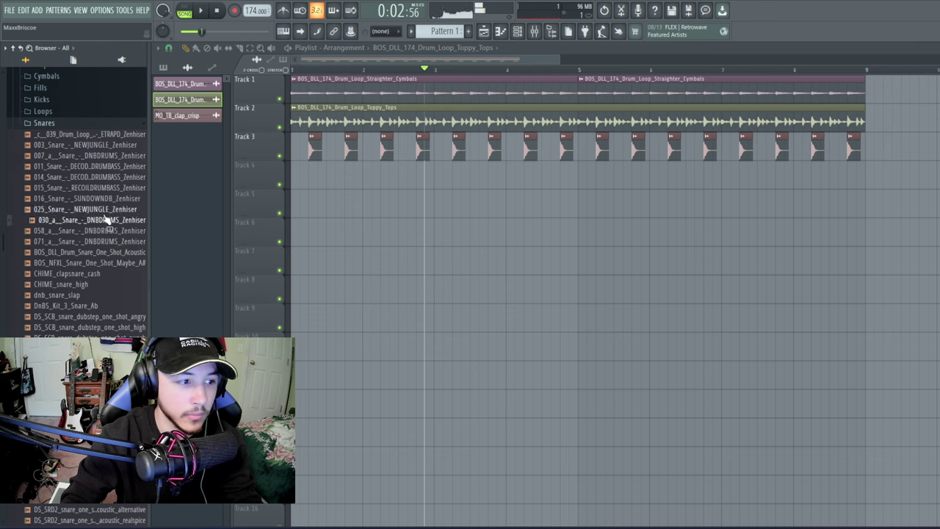
pyautogui.click(106, 211)
pyautogui.click(105, 199)
pyautogui.click(105, 189)
pyautogui.click(107, 180)
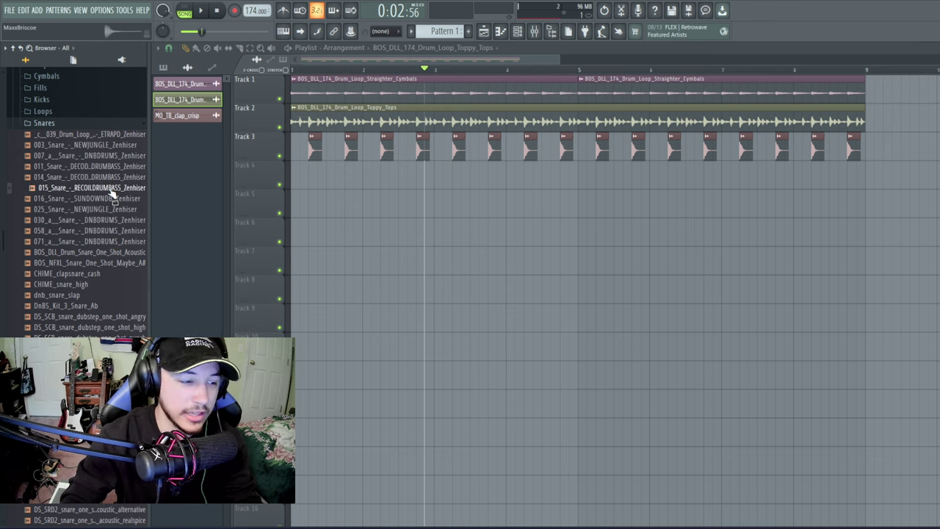
pyautogui.click(90, 232)
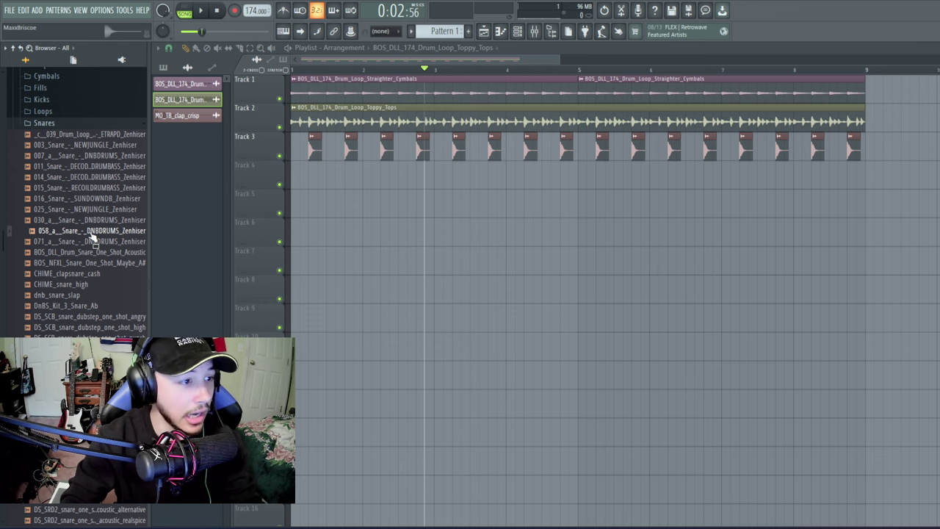
# - Place 058_a__Snare_-_DNBDRUMS_Zenhiser on beats 2 and 4 of bar 1 on Track 4, and route it to mixer track 8 at about 67% volume
pyautogui.moveTo(93, 235); pyautogui.dragTo(313, 174)
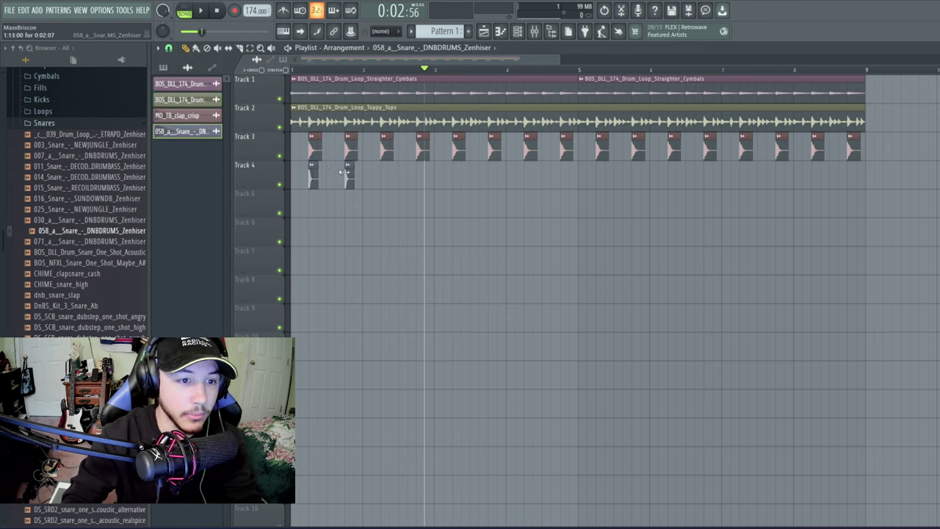
pyautogui.click(346, 166)
pyautogui.click(374, 193)
pyautogui.click(161, 96)
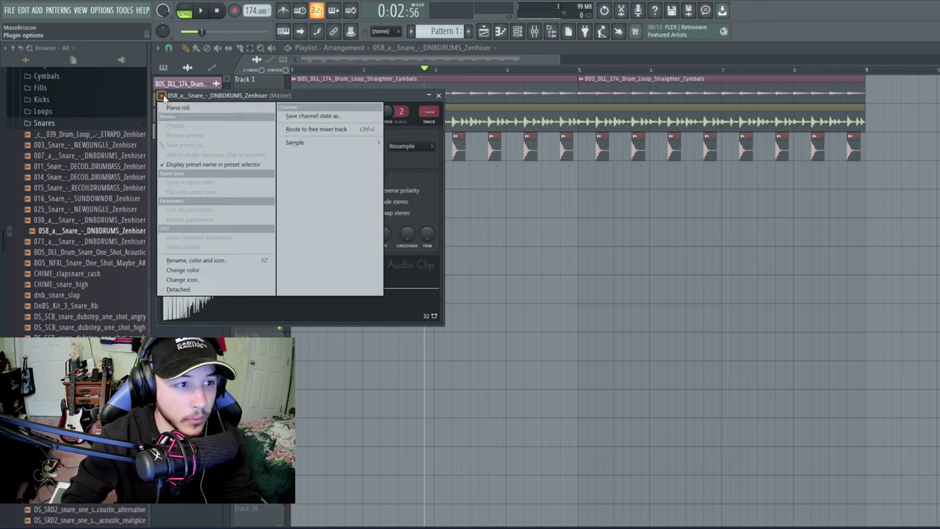
pyautogui.click(351, 130)
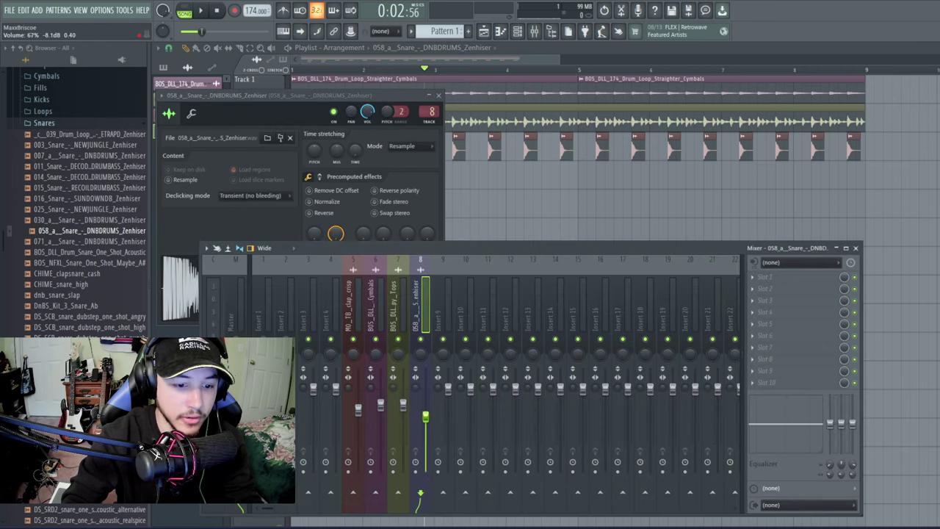
pyautogui.click(374, 51)
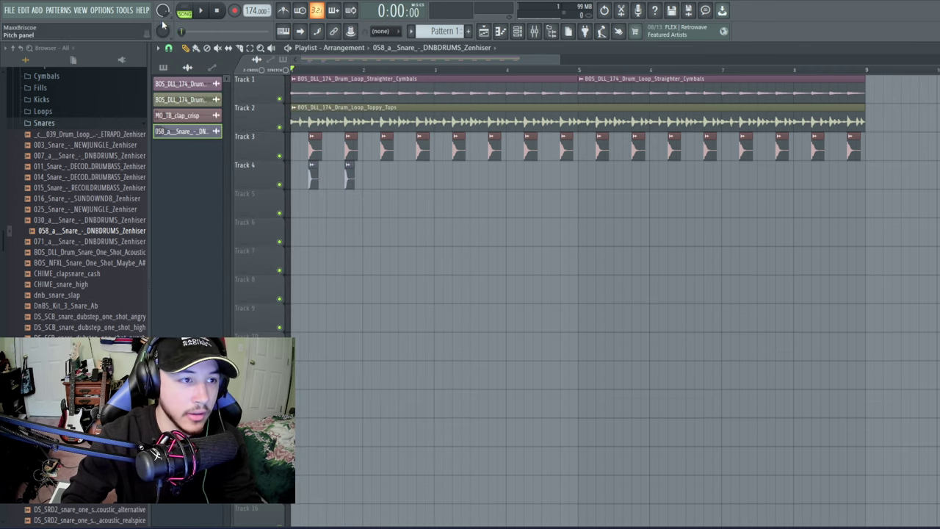
# - Repeat the two Track 4 snare hits through bars 2 to 8, and play back the beat while checking the mixer levels
pyautogui.moveTo(395, 160); pyautogui.dragTo(289, 188)
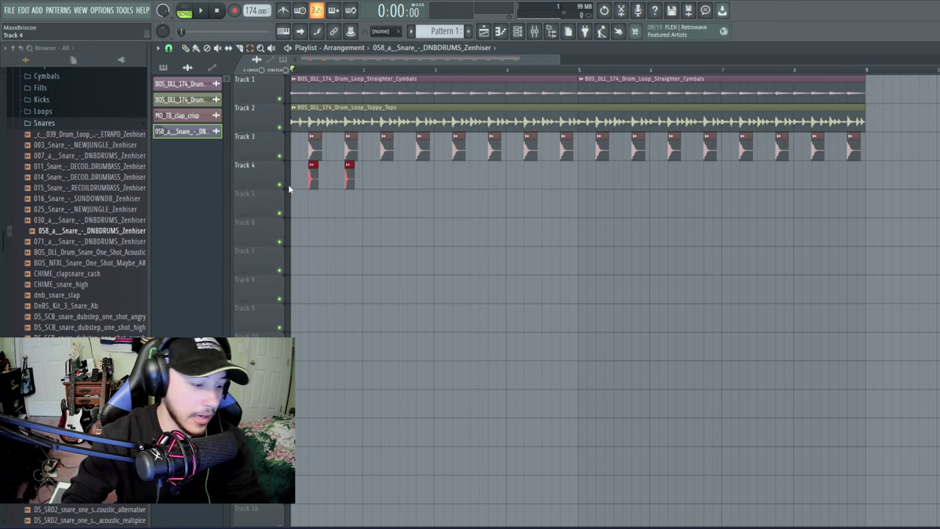
pyautogui.hotkey('ctrl', 'b')
pyautogui.hotkey('ctrl', 'b')
pyautogui.hotkey('ctrl', 'b')
pyautogui.hotkey('ctrl', 'b')
pyautogui.hotkey('ctrl', 'b')
pyautogui.hotkey('ctrl', 'b')
pyautogui.hotkey('ctrl', 'b')
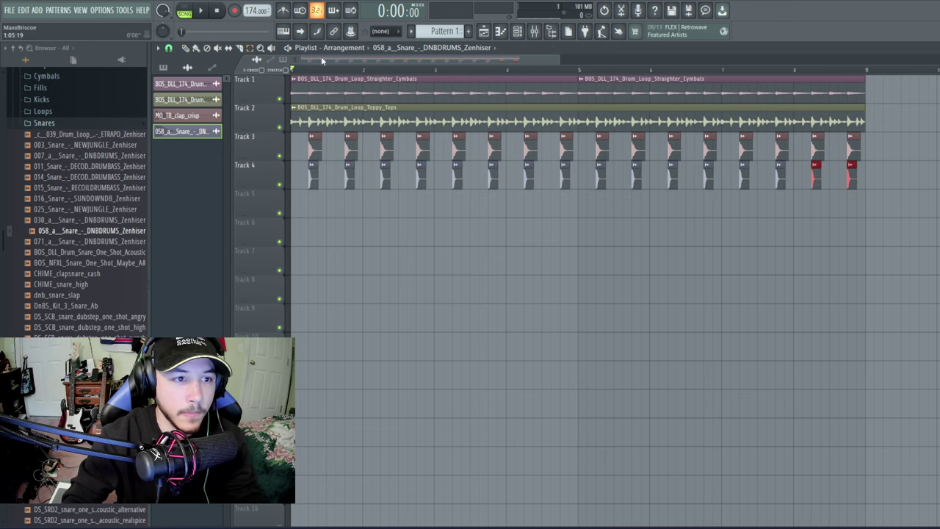
pyautogui.click(202, 12)
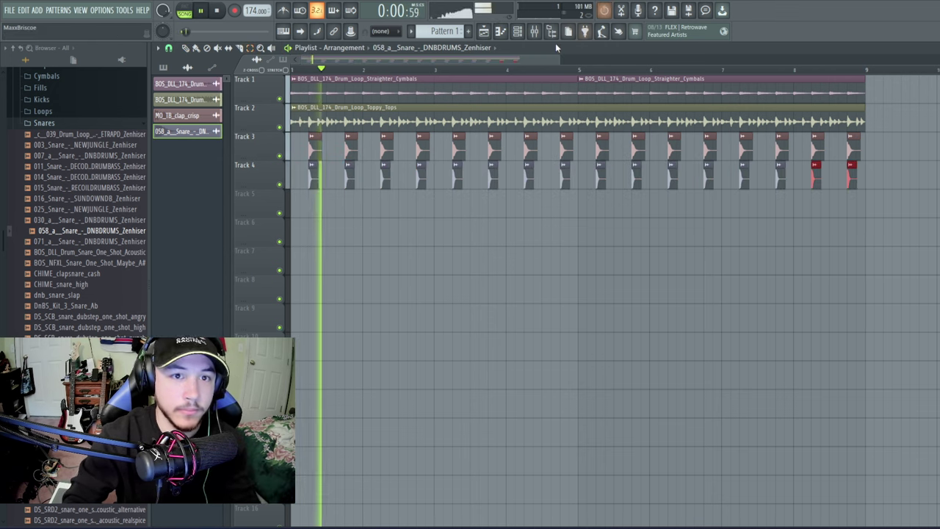
pyautogui.click(551, 31)
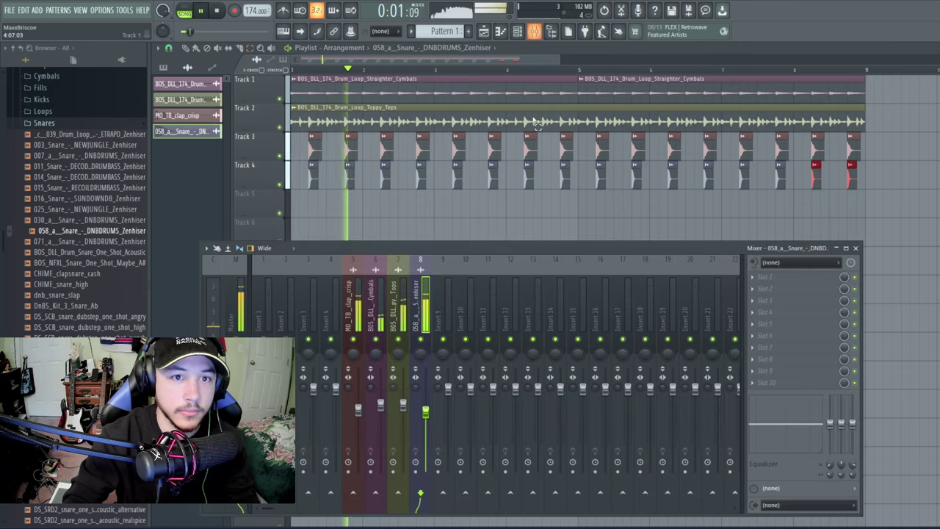
pyautogui.click(205, 14)
pyautogui.press('F9')
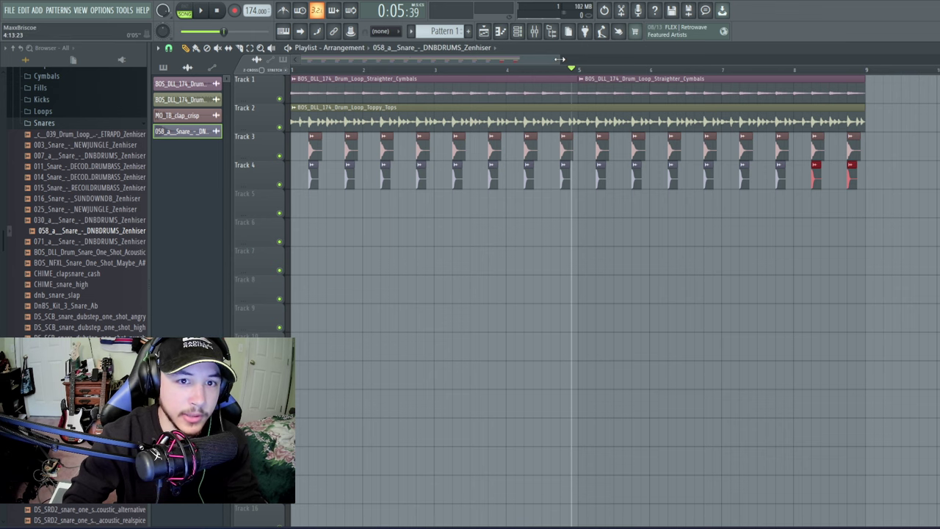
# - Shorten the snare clips on Track 4 to a length of 0:01:19 and play back the beat from the start
pyautogui.moveTo(559, 59); pyautogui.dragTo(444, 58)
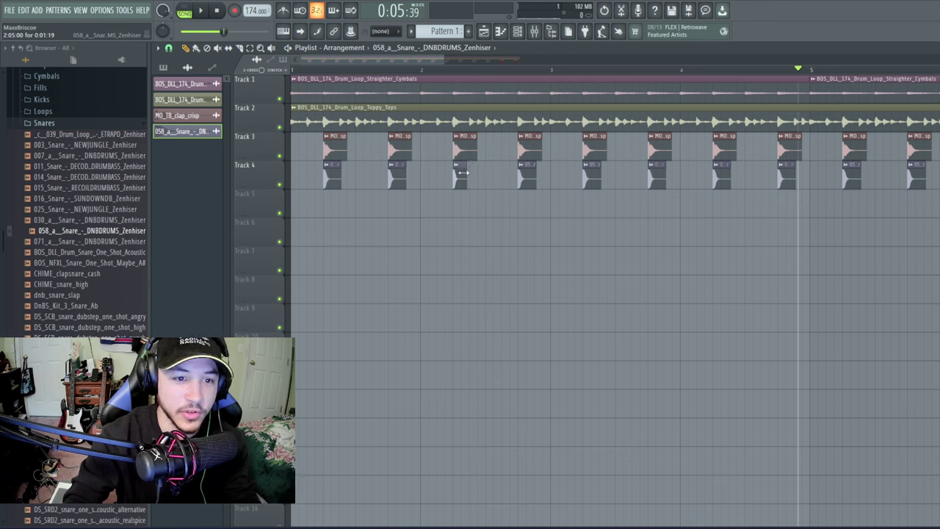
pyautogui.moveTo(462, 172); pyautogui.dragTo(463, 173)
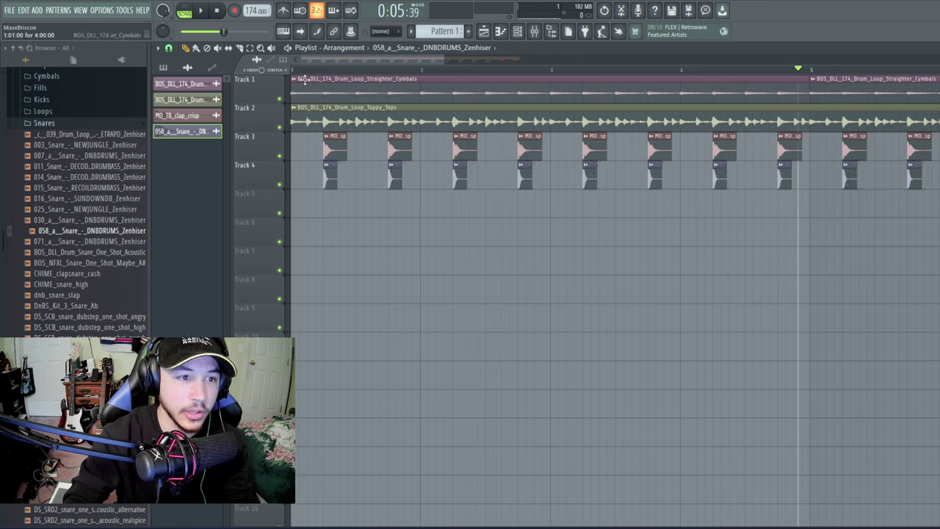
pyautogui.press('space')
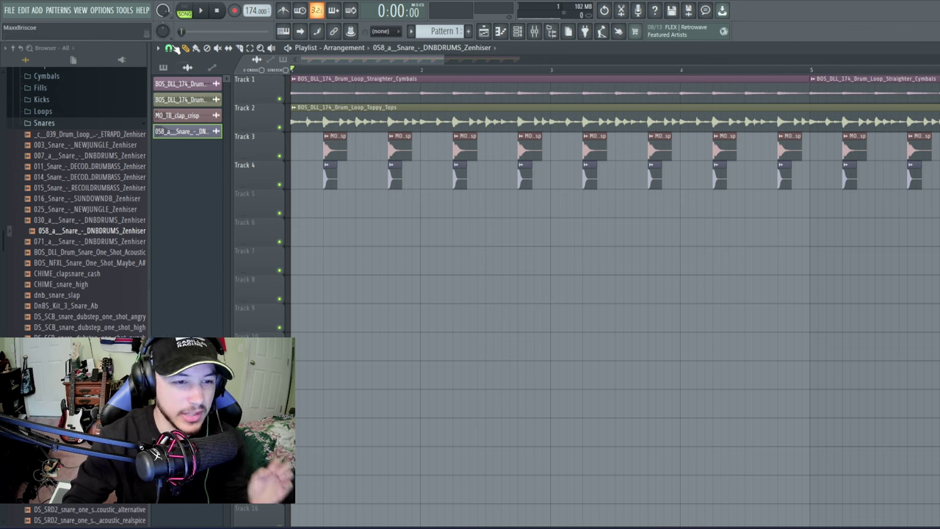
pyautogui.click(204, 10)
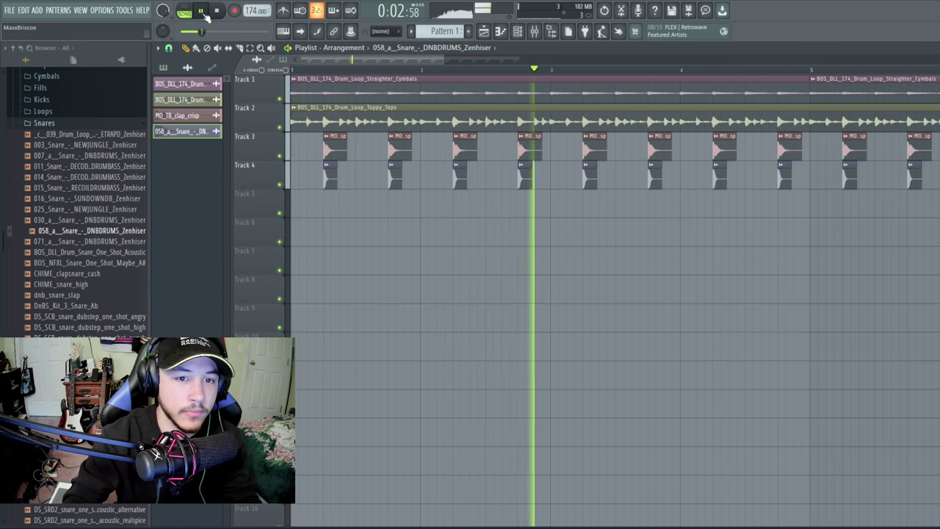
pyautogui.click(205, 13)
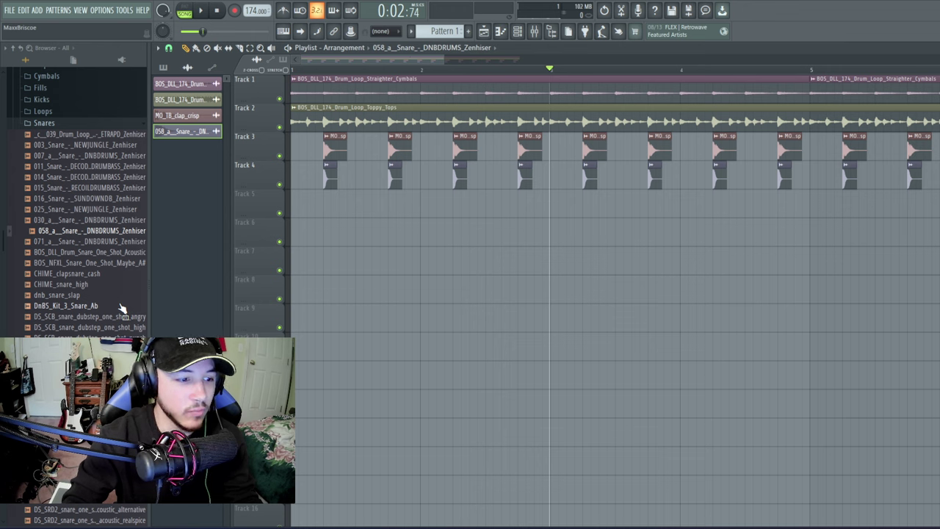
# - Place 014_Snare_-_DECODEDDRUMBASS_Zenhiser on beat 2 of bar 1 on Track 5, and route it to mixer track 9 at about 57% volume
pyautogui.click(147, 177)
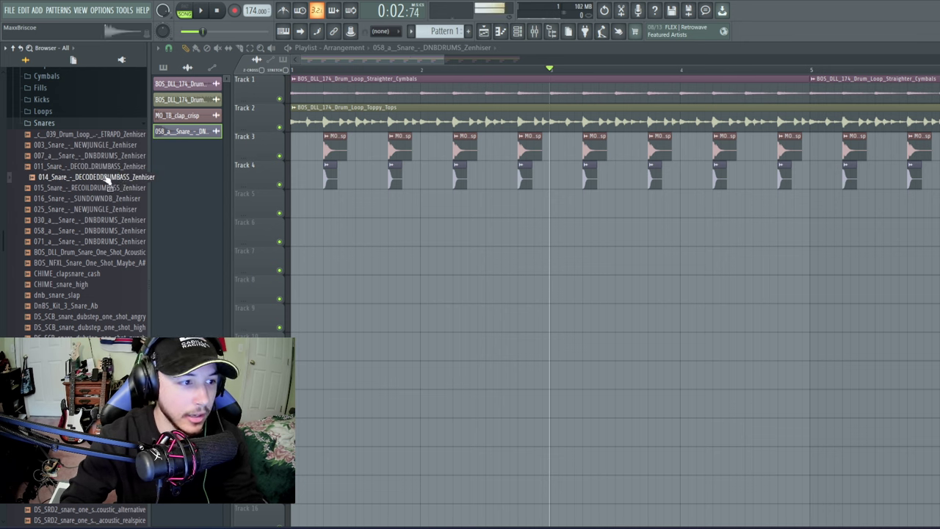
pyautogui.moveTo(108, 182); pyautogui.dragTo(365, 208)
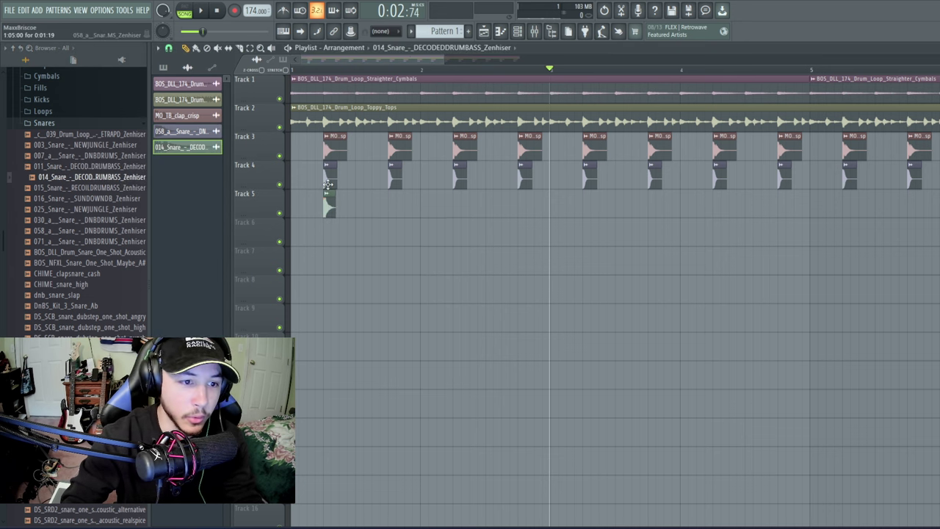
pyautogui.rightClick(329, 198)
pyautogui.click(331, 229)
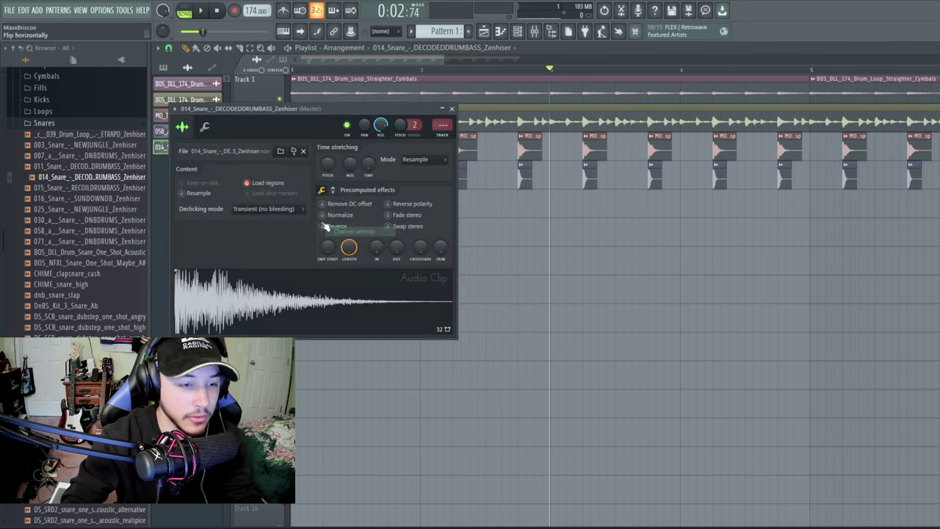
pyautogui.click(175, 108)
pyautogui.click(329, 143)
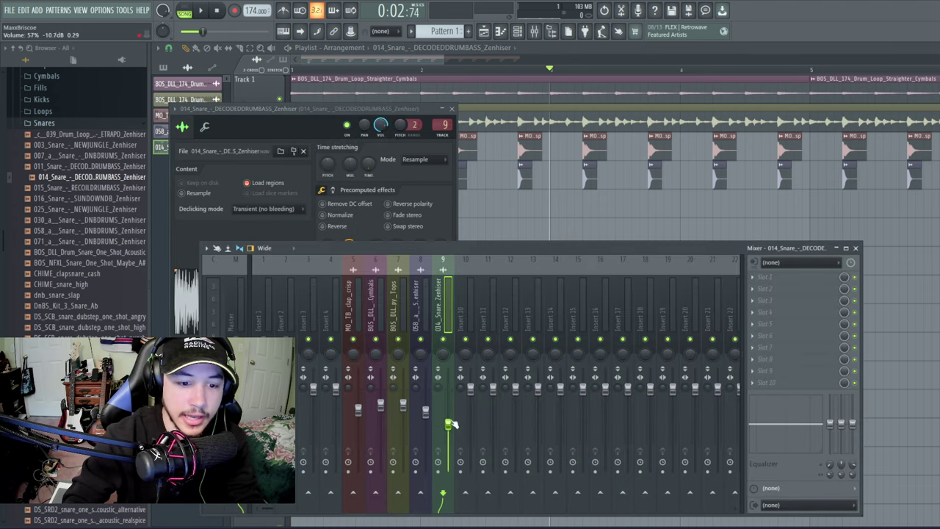
# - Add FabFilter Pro-Q 3 to the 014 snare's mixer track with a 36 dB/oct low cut at about 329 Hz and Q about 0.405
pyautogui.click(766, 276)
pyautogui.click(568, 356)
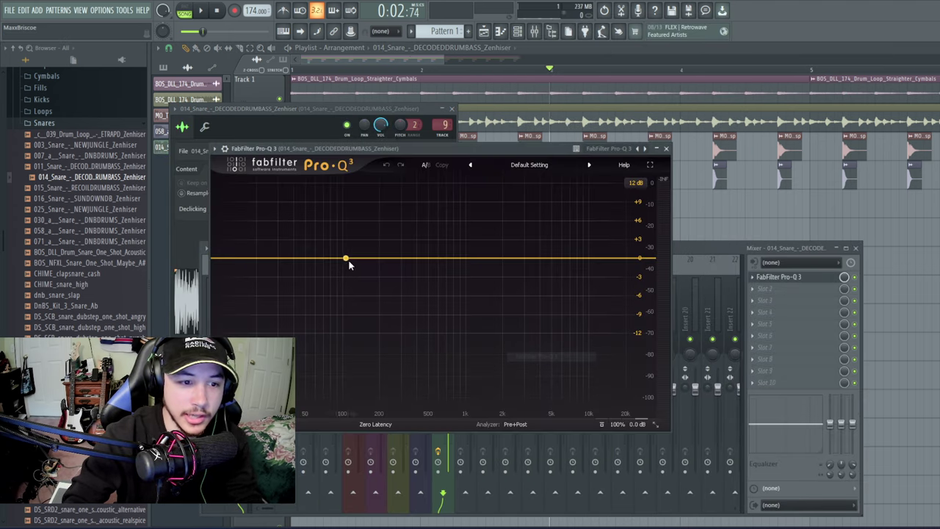
pyautogui.moveTo(348, 259); pyautogui.dragTo(380, 295)
pyautogui.rightClick(380, 297)
pyautogui.moveTo(410, 343)
pyautogui.click(500, 365)
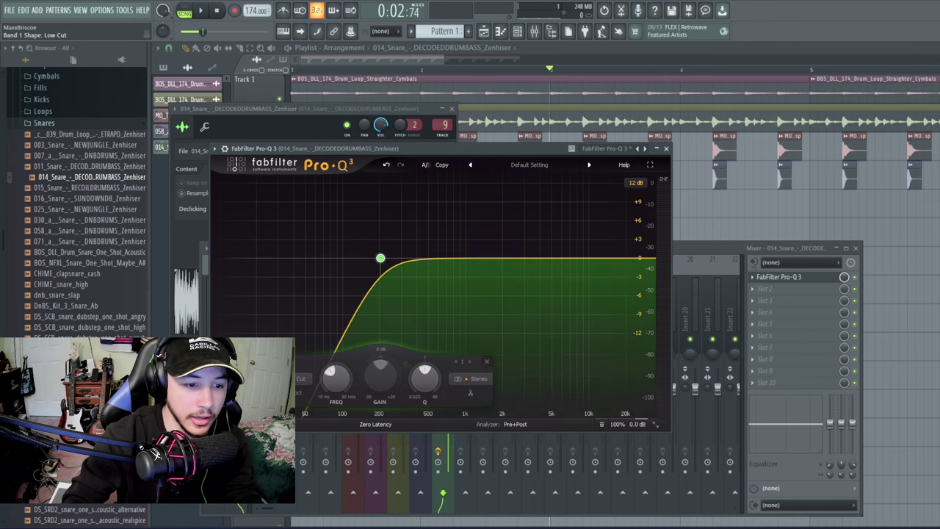
pyautogui.click(298, 392)
pyautogui.click(307, 460)
pyautogui.moveTo(380, 258); pyautogui.dragTo(405, 307)
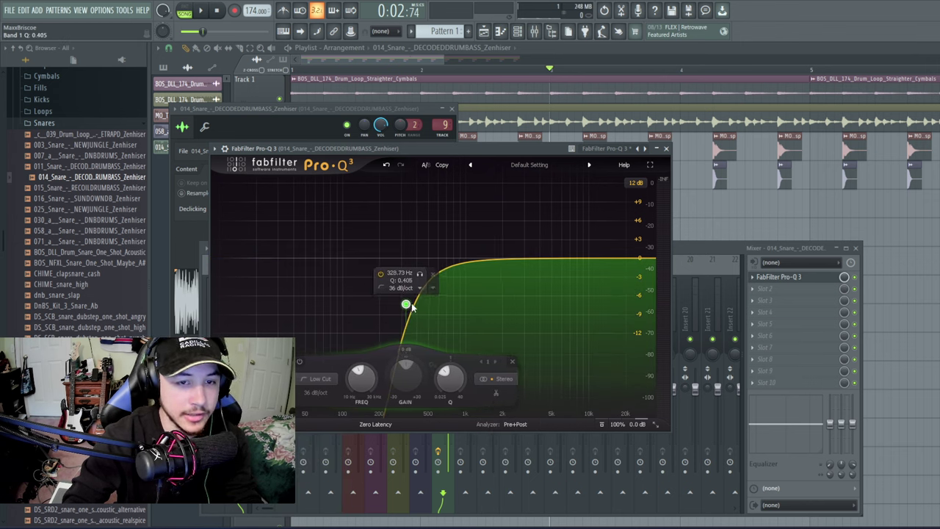
# - Repeat the 014 snare on beats 2 and 4 of bars 1 to 8 on Track 5, and play back the beat
pyautogui.click(189, 307)
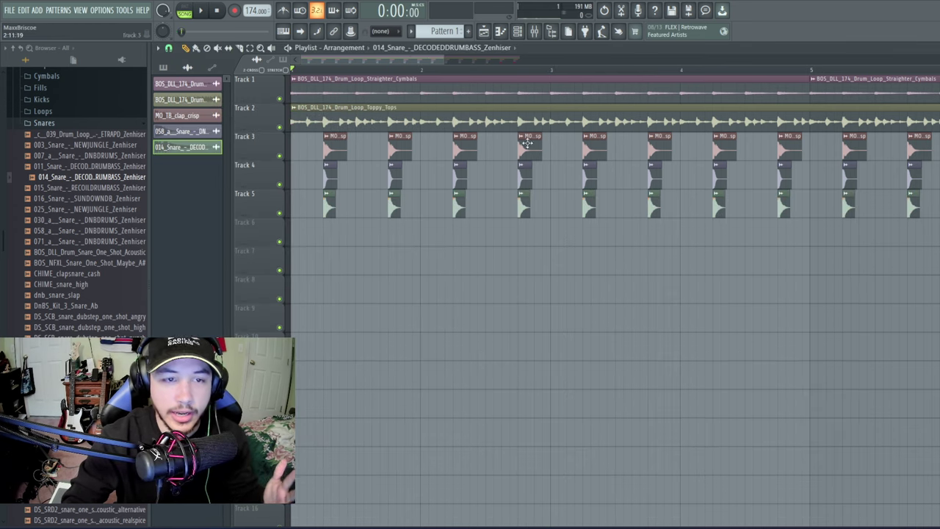
pyautogui.click(202, 11)
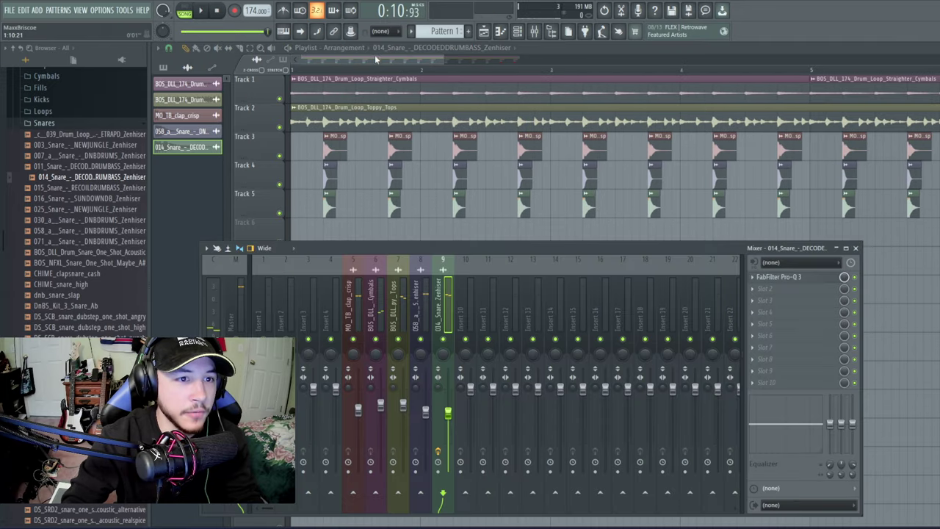
pyautogui.press('F9')
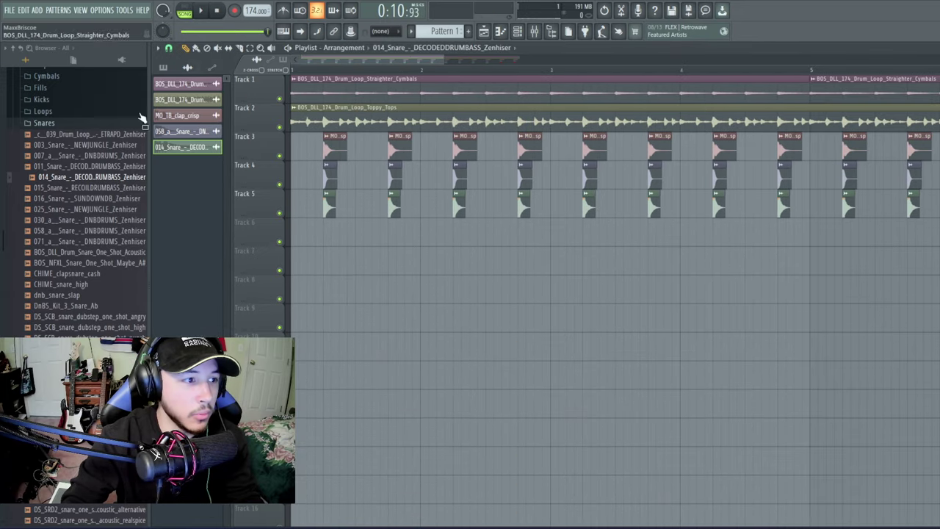
# - Place DS_SCB_kick_one_shot_clean at the start of bar 1 on Track 6, and route it to mixer track 10
pyautogui.click(33, 124)
pyautogui.click(41, 228)
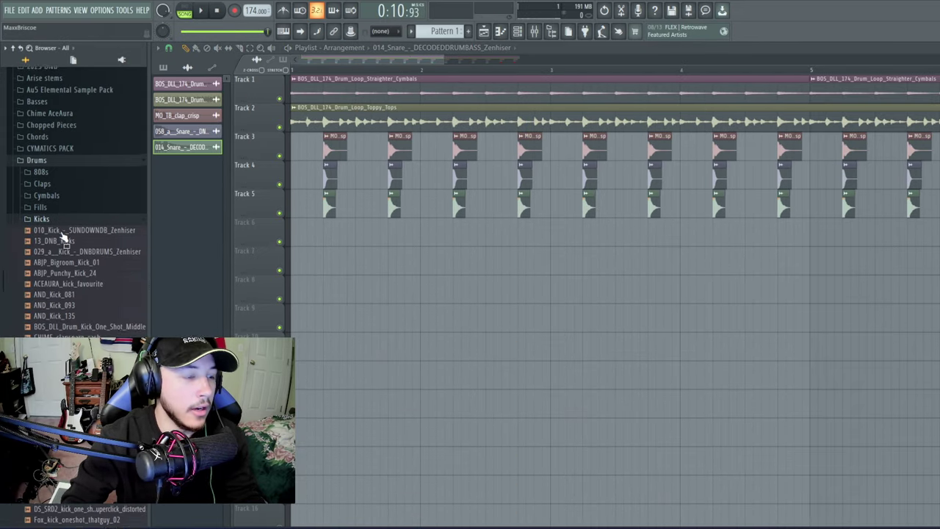
pyautogui.scroll(-3, 57, 228)
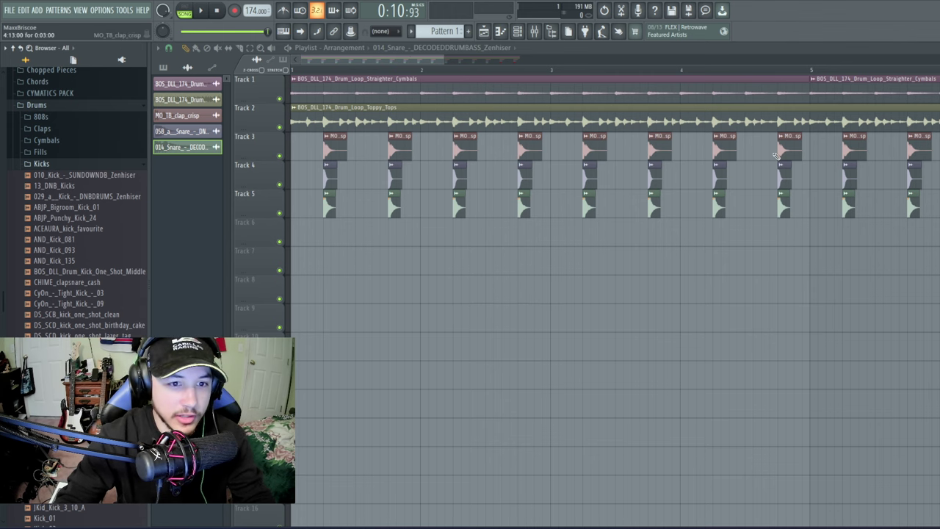
pyautogui.moveTo(442, 60); pyautogui.dragTo(541, 109)
pyautogui.keyDown('ctrl'); pyautogui.click(814, 436); pyautogui.keyUp('ctrl')
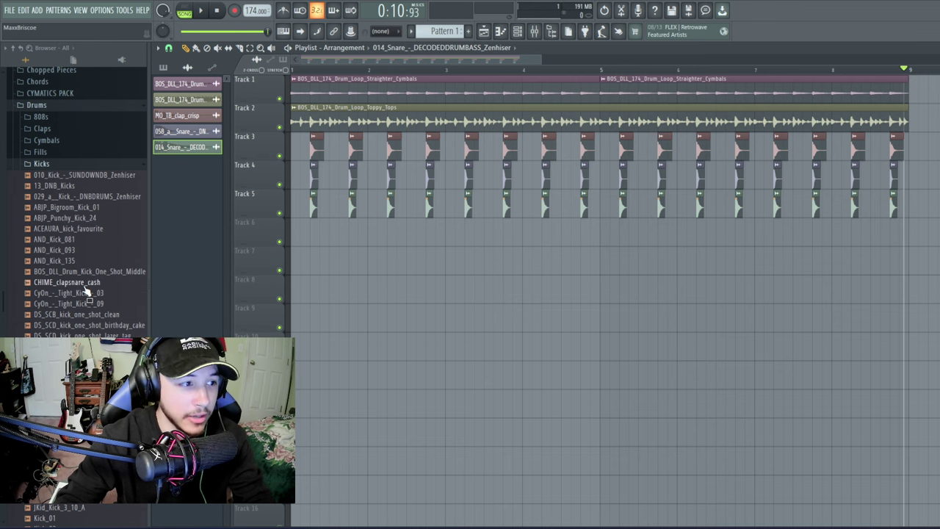
pyautogui.moveTo(103, 320); pyautogui.dragTo(293, 225)
pyautogui.rightClick(292, 224)
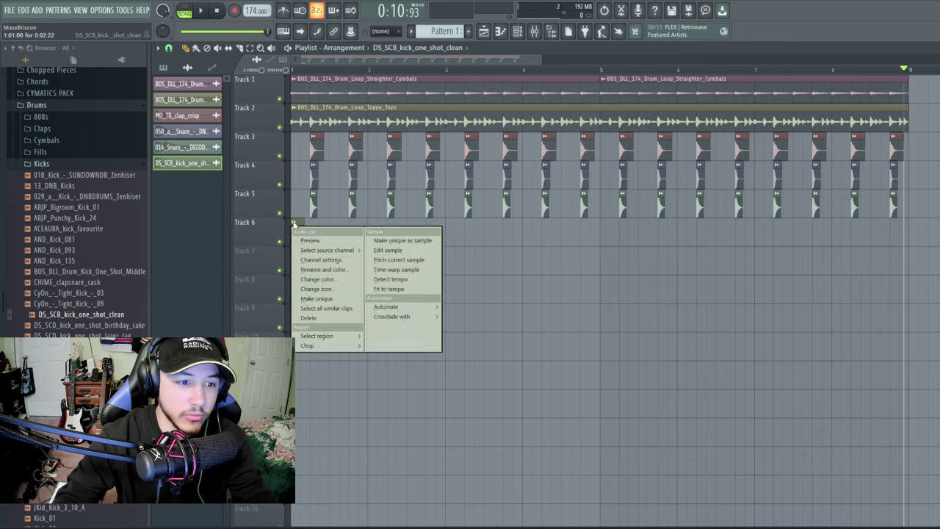
pyautogui.click(321, 259)
pyautogui.click(189, 122)
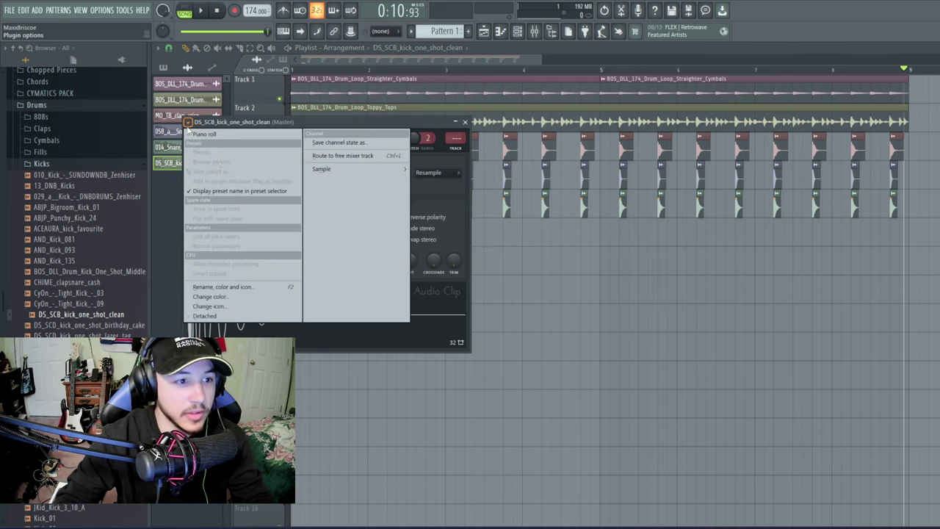
pyautogui.click(342, 155)
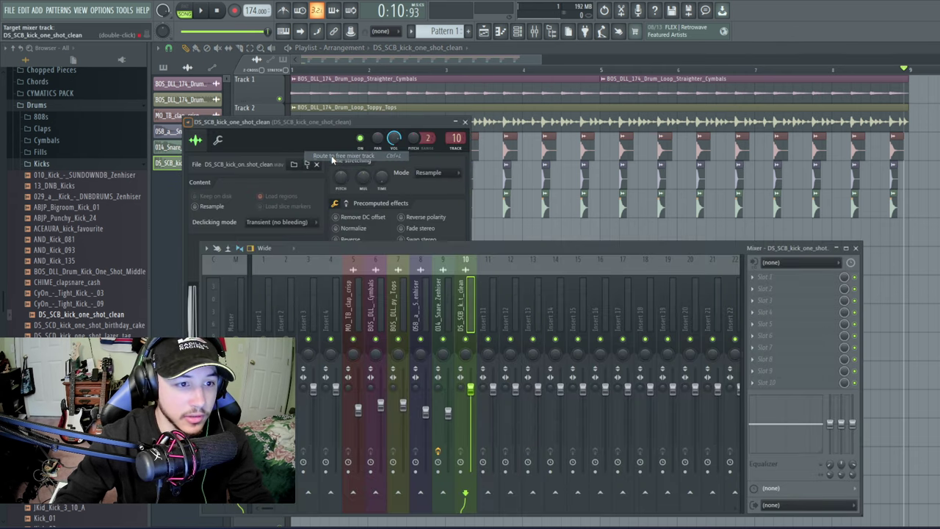
# - Add FabFilter Pro-Q 3 to the kick's mixer track and shape a low cut in the low frequencies
pyautogui.click(765, 279)
pyautogui.click(551, 361)
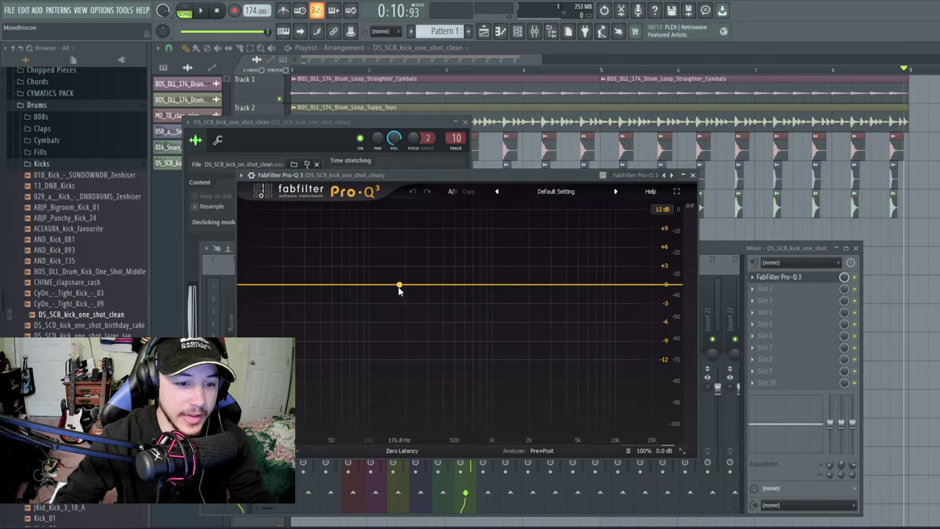
pyautogui.click(398, 285)
pyautogui.rightClick(399, 285)
pyautogui.moveTo(422, 351)
pyautogui.click(540, 373)
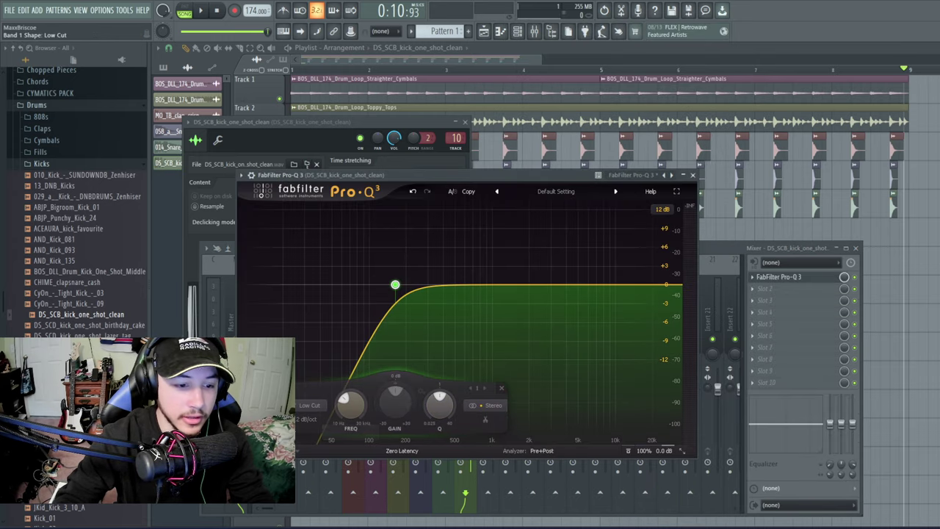
pyautogui.moveTo(310, 418); pyautogui.dragTo(316, 430)
pyautogui.moveTo(395, 284); pyautogui.dragTo(319, 338)
pyautogui.click(195, 310)
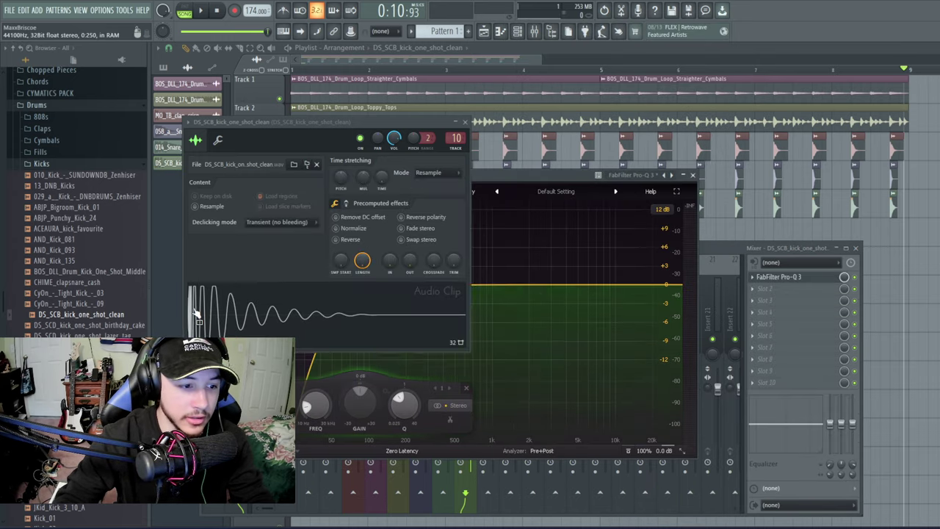
pyautogui.click(539, 178)
pyautogui.moveTo(319, 327); pyautogui.dragTo(342, 321)
pyautogui.click(203, 308)
# - Add kicks half a beat after beats 1 and 3 in bar 1 of Track 6, and repeat the three-kick pattern through bar 8
pyautogui.click(445, 65)
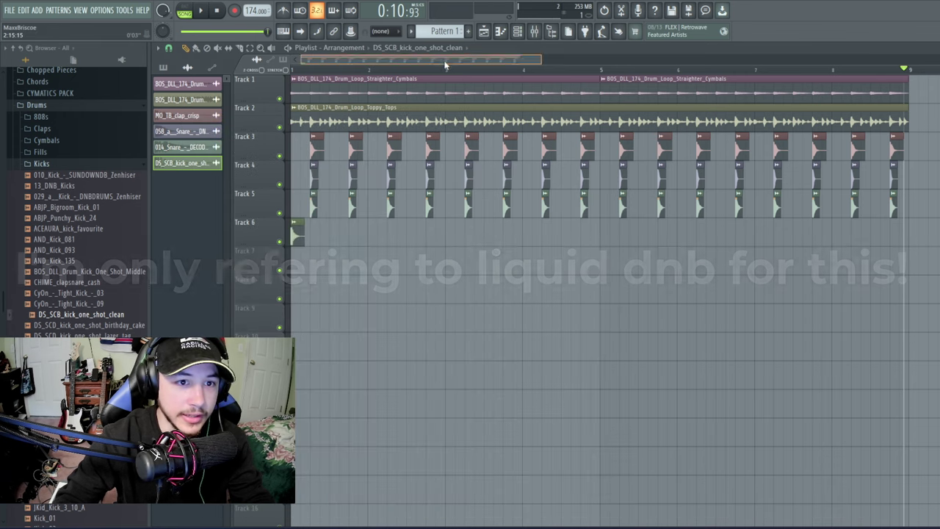
pyautogui.moveTo(538, 62); pyautogui.dragTo(439, 63)
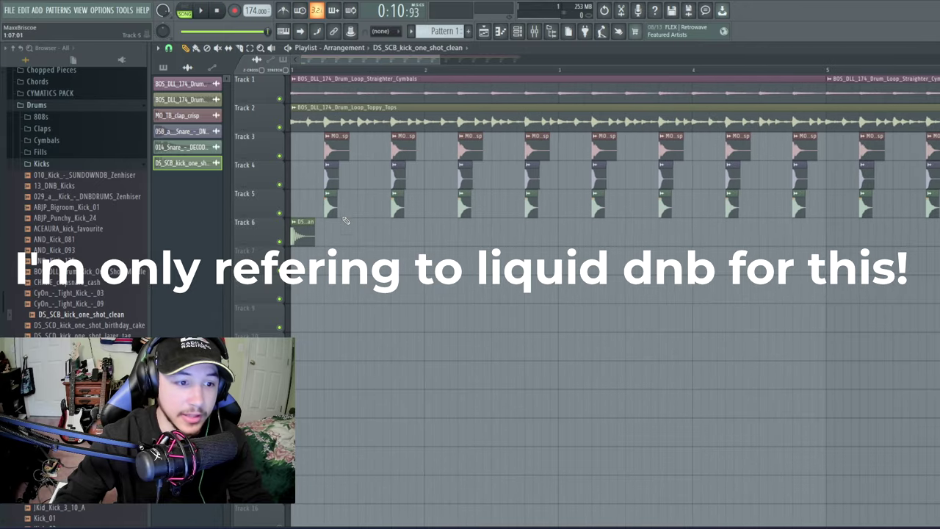
pyautogui.moveTo(310, 237); pyautogui.dragTo(309, 232)
pyautogui.moveTo(377, 257); pyautogui.dragTo(378, 227)
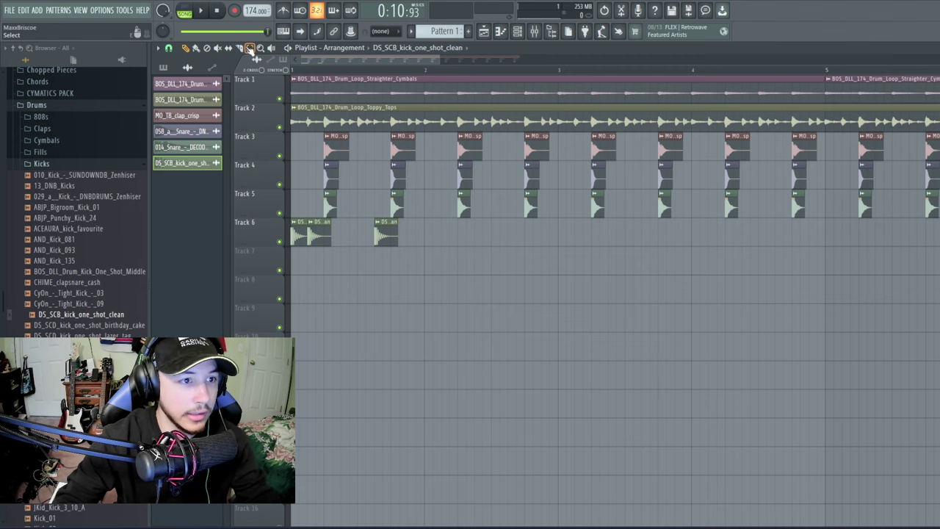
pyautogui.click(243, 239)
pyautogui.hotkey('ctrl', 'b')
pyautogui.hotkey('ctrl', 'b')
pyautogui.hotkey('ctrl', 'b')
pyautogui.hotkey('ctrl', 'b')
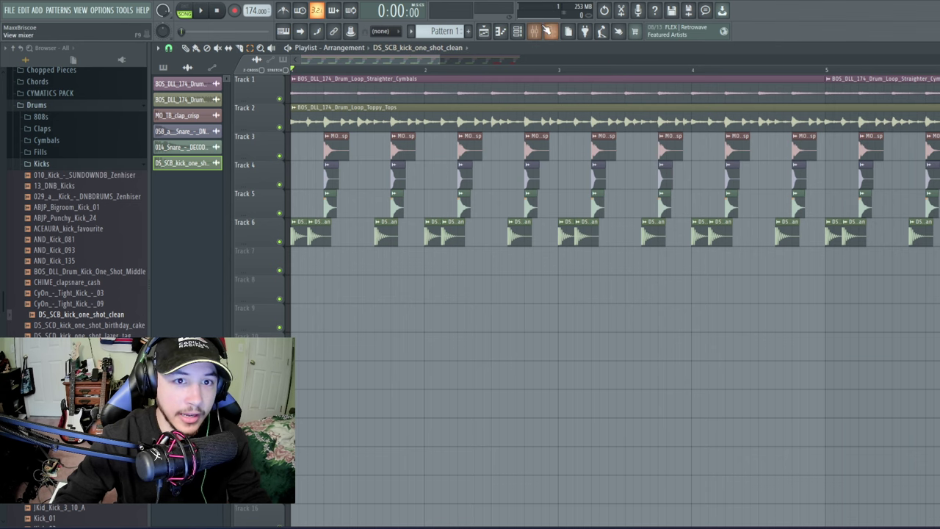
# - Lower the kick's mixer track to about 66% volume and play back the beat to check the balance
pyautogui.click(546, 31)
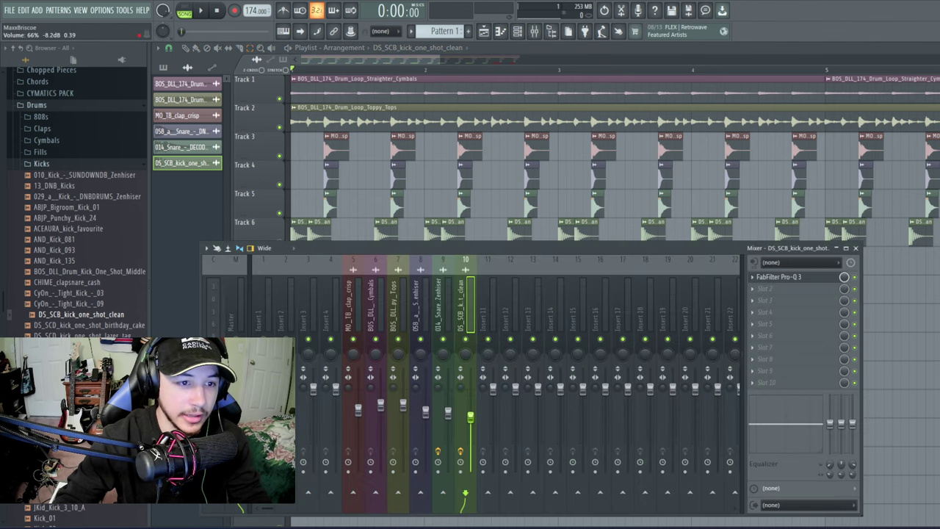
pyautogui.moveTo(440, 61); pyautogui.dragTo(623, 101)
pyautogui.press('space')
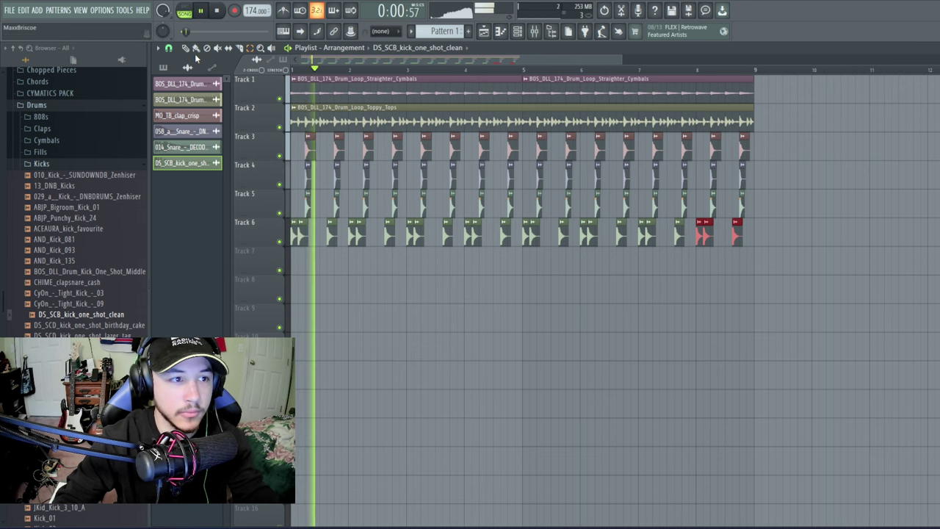
pyautogui.click(546, 31)
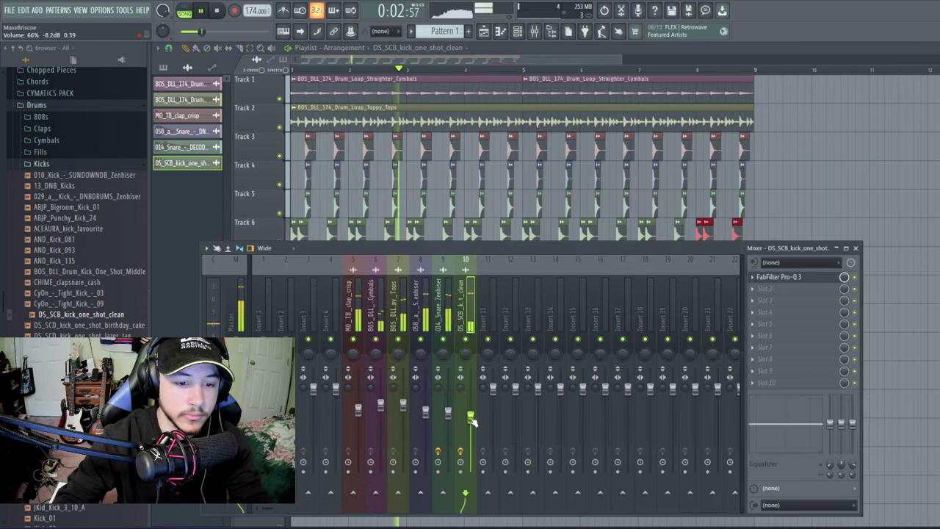
pyautogui.click(425, 411)
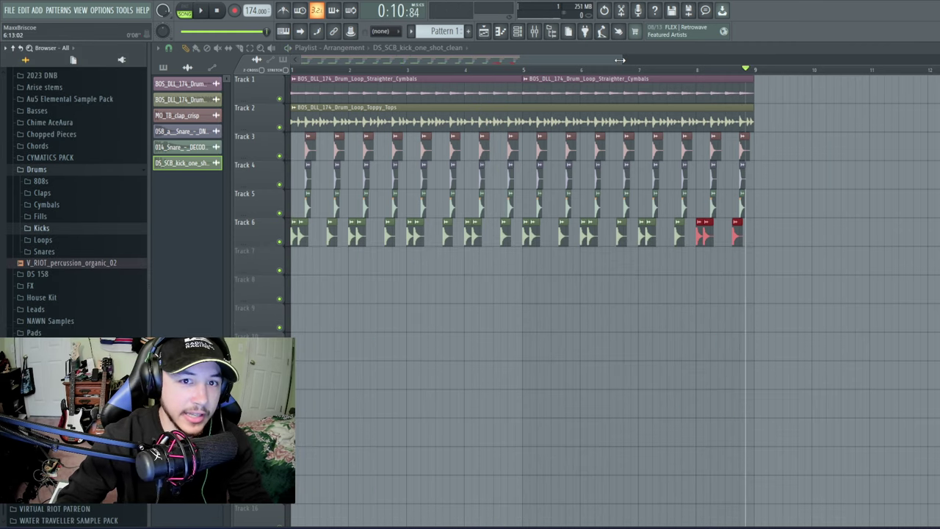
# - Rename Pattern 1 as "transient shaper"
pyautogui.moveTo(618, 59); pyautogui.dragTo(522, 59)
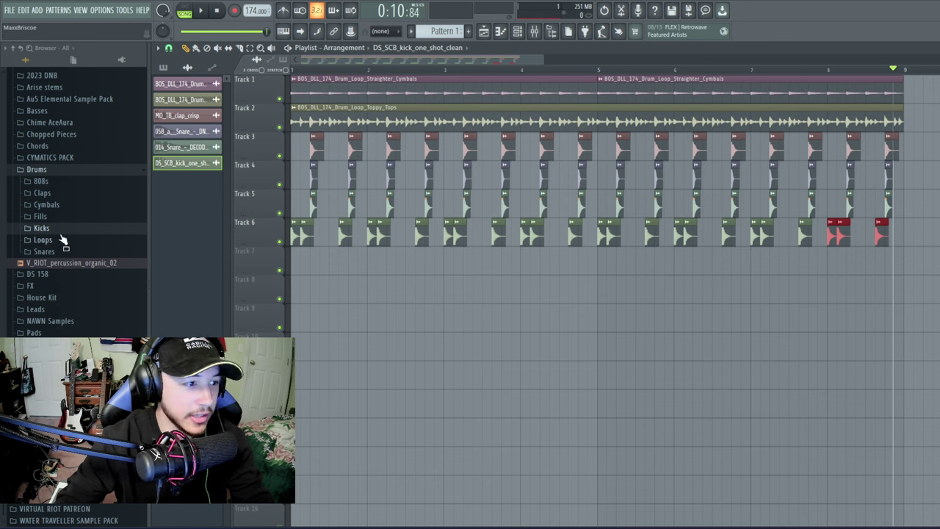
pyautogui.scroll(3, 64, 240)
pyautogui.click(442, 30)
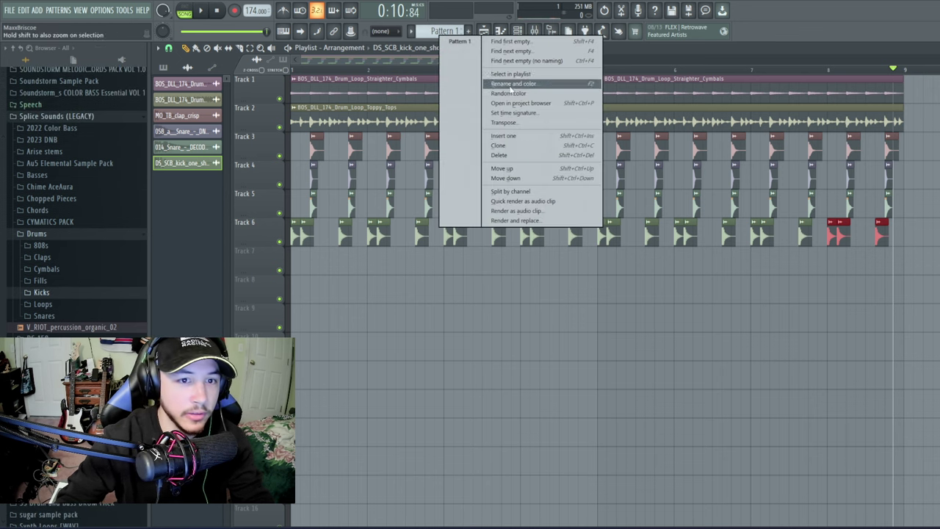
pyautogui.click(504, 136)
pyautogui.write('trans')
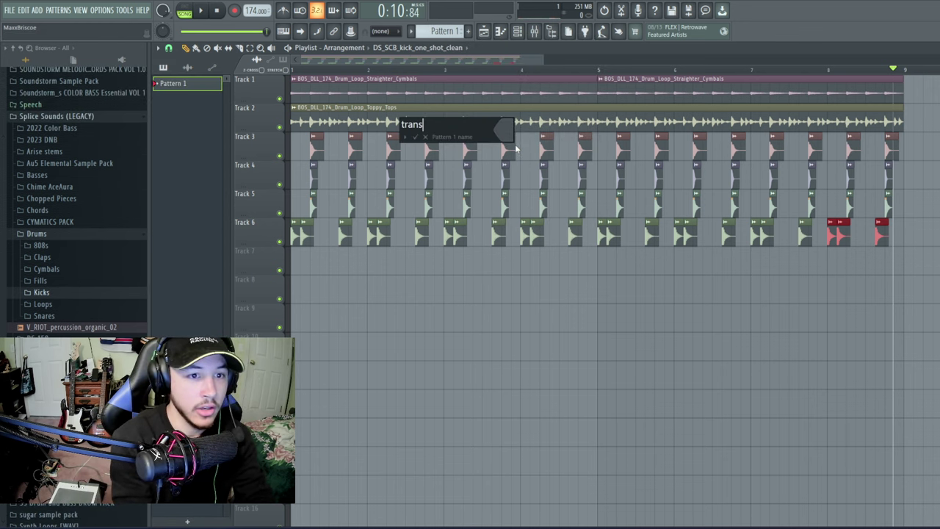
pyautogui.write('ient shaper')
pyautogui.press('Return')
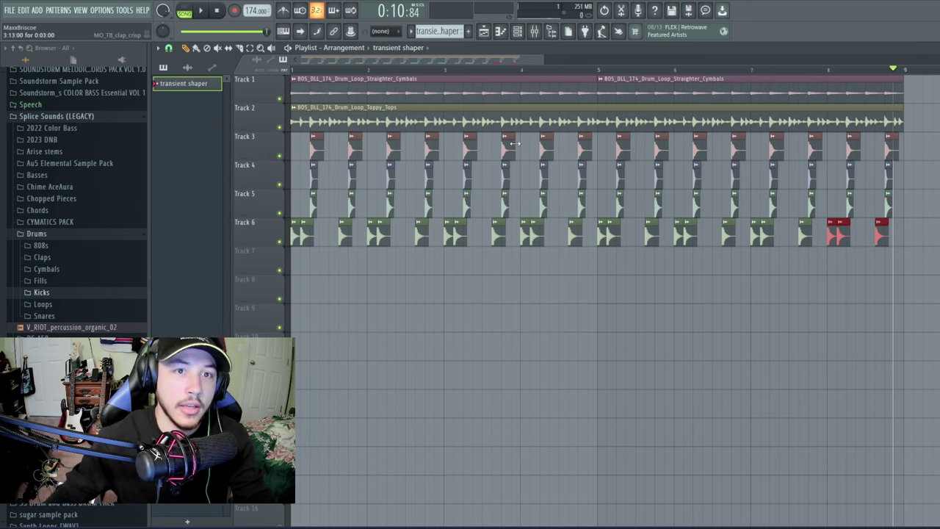
# - Show all channels in the channel rack and insert a Serum channel
pyautogui.click(516, 31)
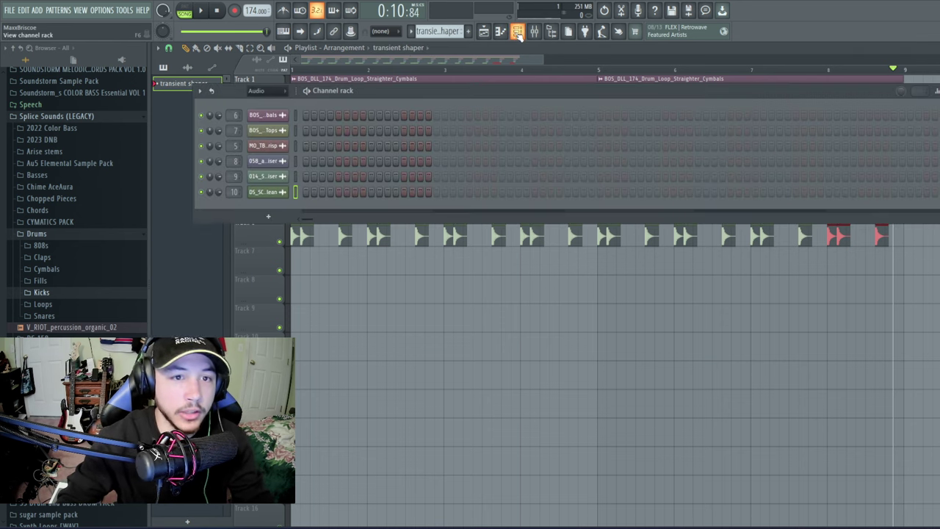
pyautogui.click(256, 90)
pyautogui.click(257, 97)
pyautogui.rightClick(268, 115)
pyautogui.moveTo(306, 194)
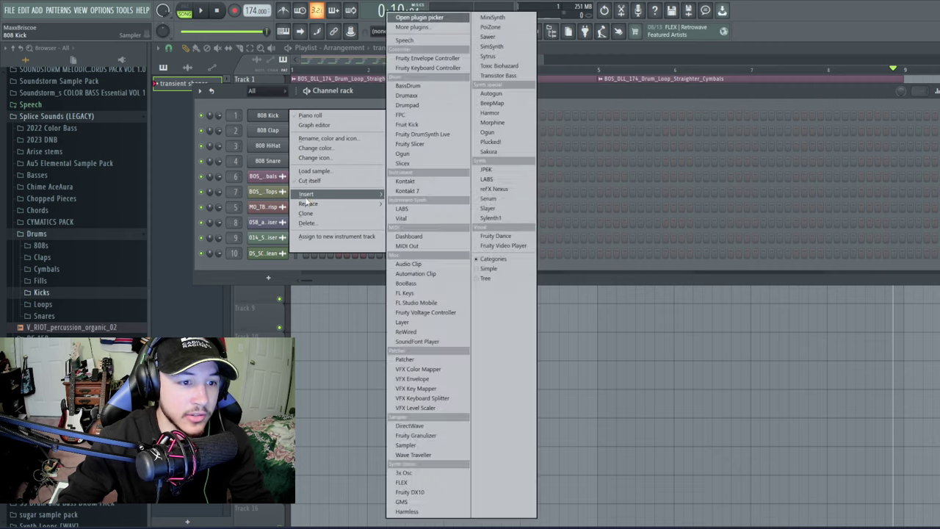
pyautogui.click(496, 199)
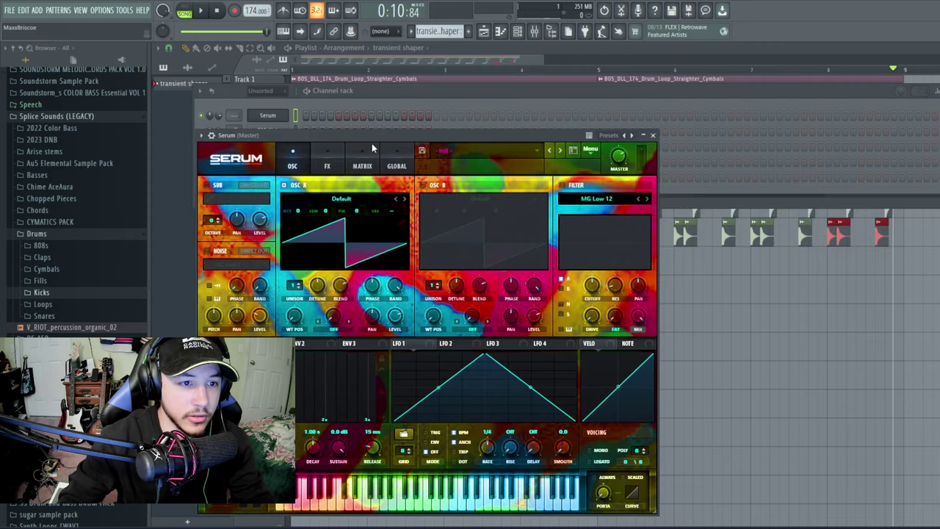
pyautogui.moveTo(372, 143); pyautogui.dragTo(451, 87)
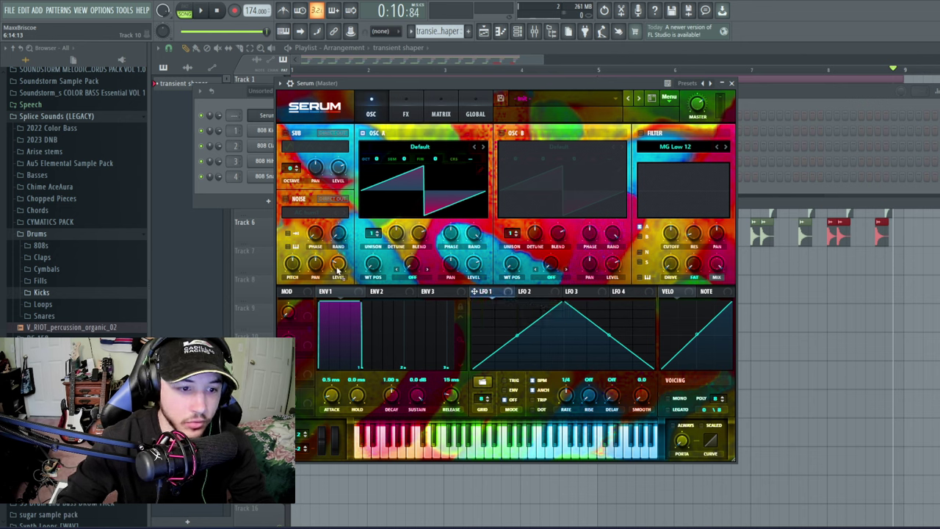
# - Set Serum's noise level to 0% with LFO 1 modulating it, and enable the noise oscillator with the Analog BrightWhite sample
pyautogui.moveTo(338, 268); pyautogui.dragTo(337, 275)
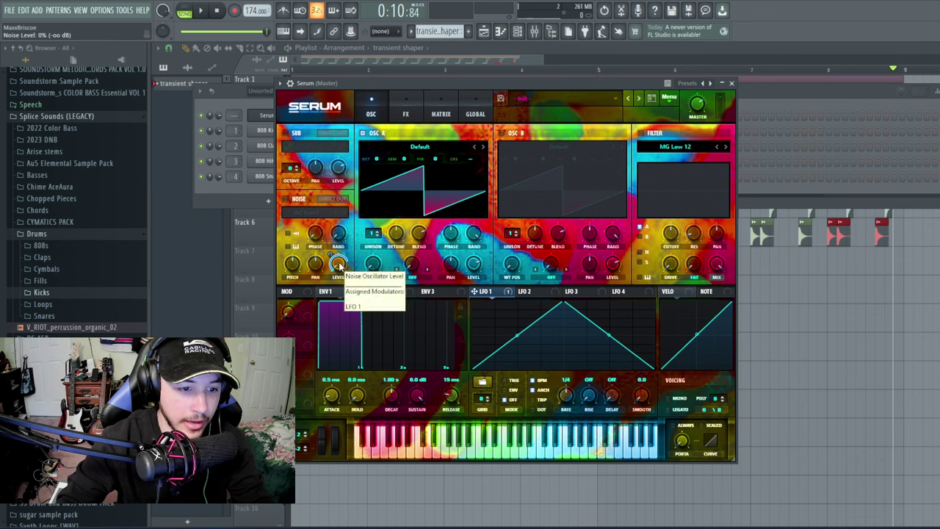
pyautogui.moveTo(331, 256); pyautogui.dragTo(301, 200)
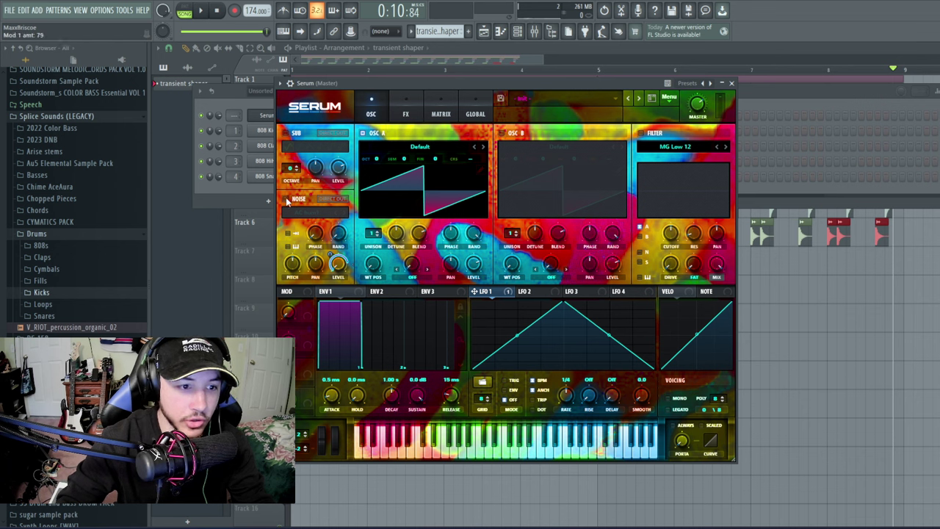
pyautogui.click(317, 215)
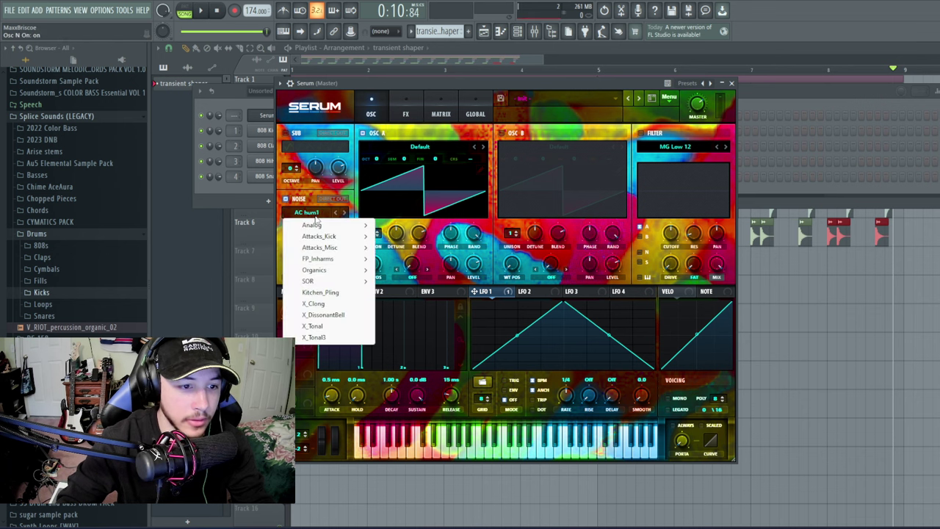
pyautogui.moveTo(316, 226)
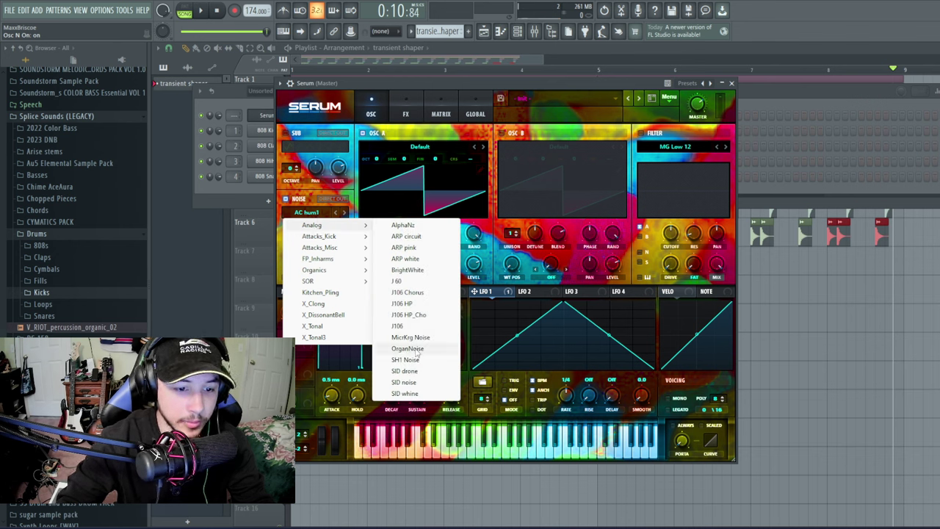
pyautogui.click(407, 270)
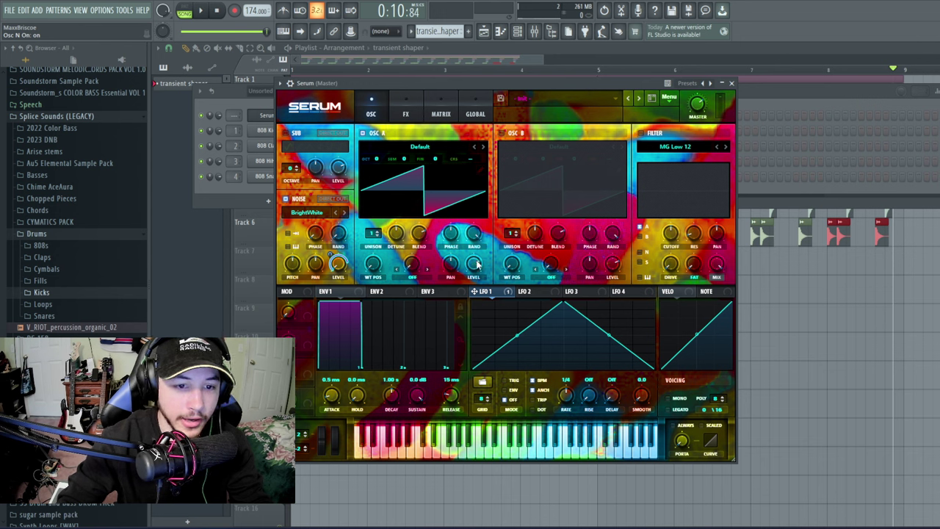
# - Reshape LFO 1 into a curve that starts at full level and decays quickly to zero, and audition a note
pyautogui.moveTo(476, 264); pyautogui.dragTo(472, 278)
pyautogui.moveTo(472, 340); pyautogui.dragTo(486, 401)
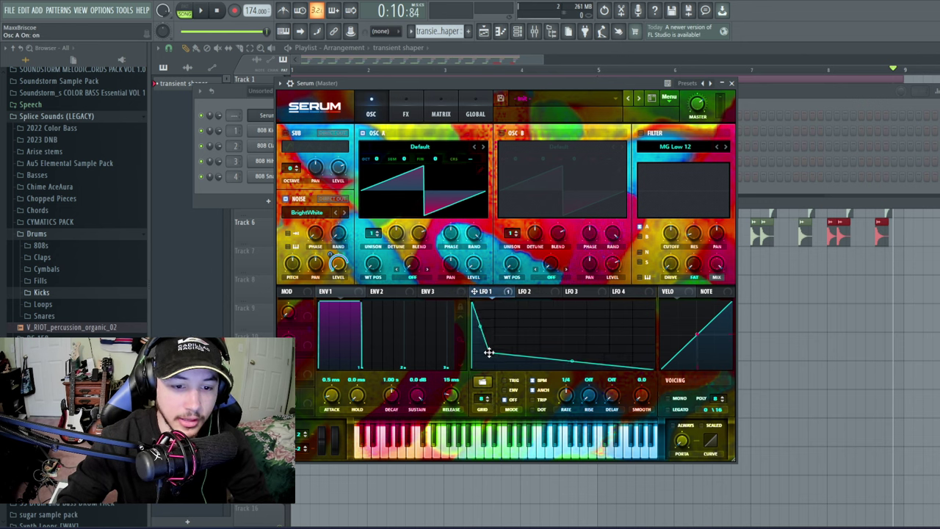
pyautogui.moveTo(489, 352); pyautogui.dragTo(508, 334)
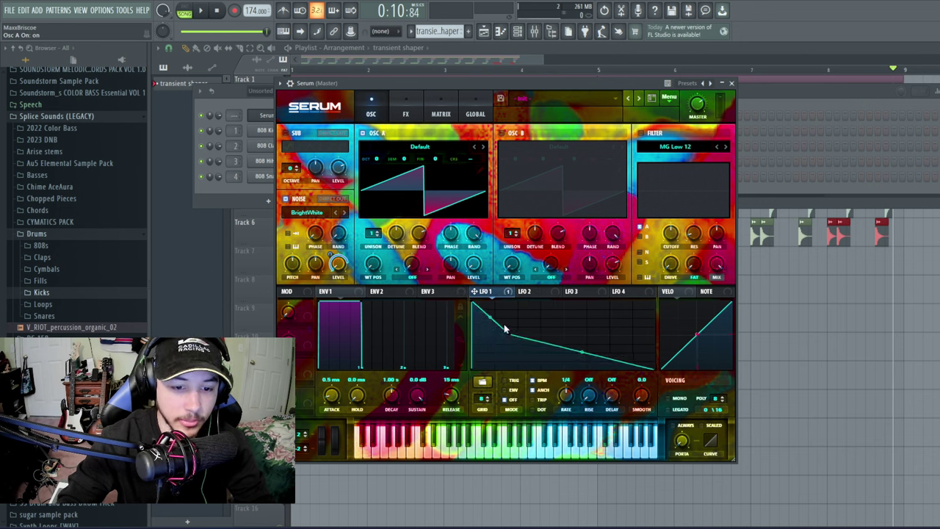
pyautogui.moveTo(512, 337); pyautogui.dragTo(489, 360)
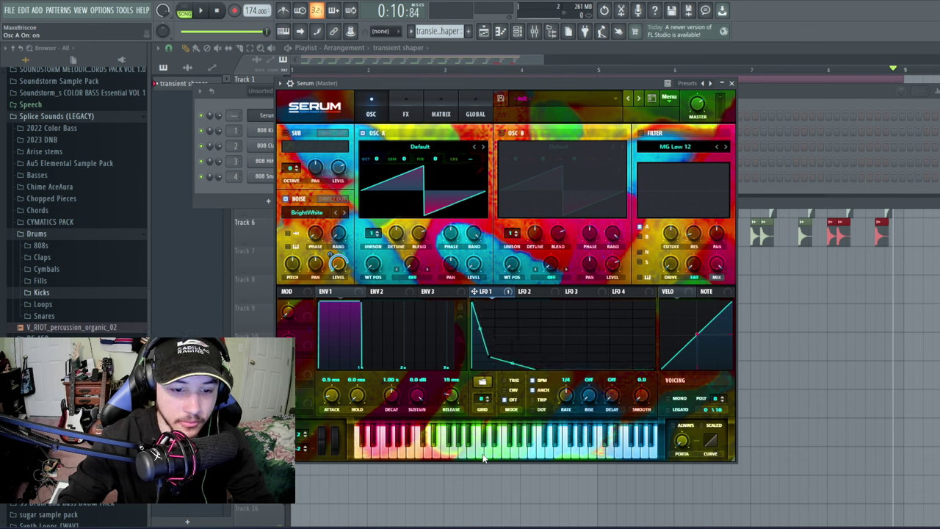
pyautogui.click(449, 453)
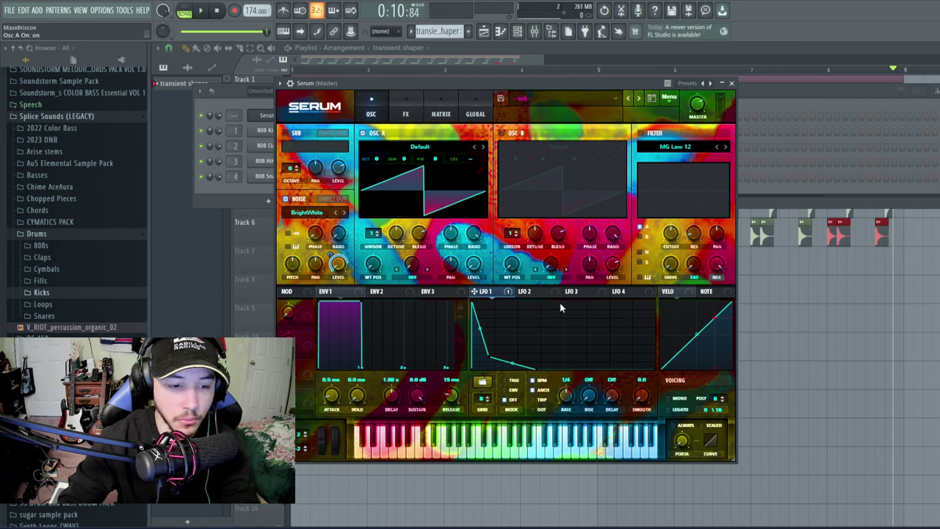
# - Place four C5 notes in Serum's piano roll, one on each beat of bar 1
pyautogui.press('F6')
pyautogui.rightClick(290, 116)
pyautogui.click(310, 115)
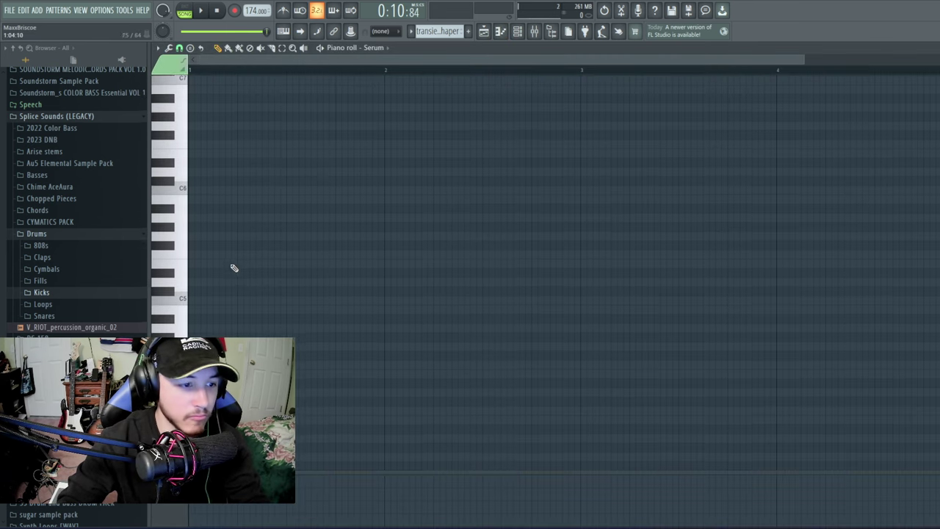
pyautogui.scroll(1, 204, 236)
pyautogui.click(202, 217)
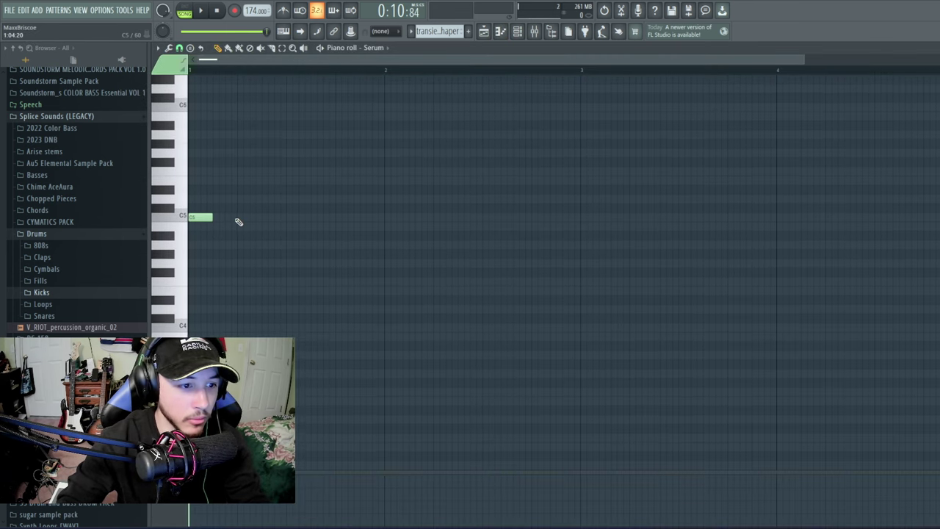
pyautogui.click(238, 218)
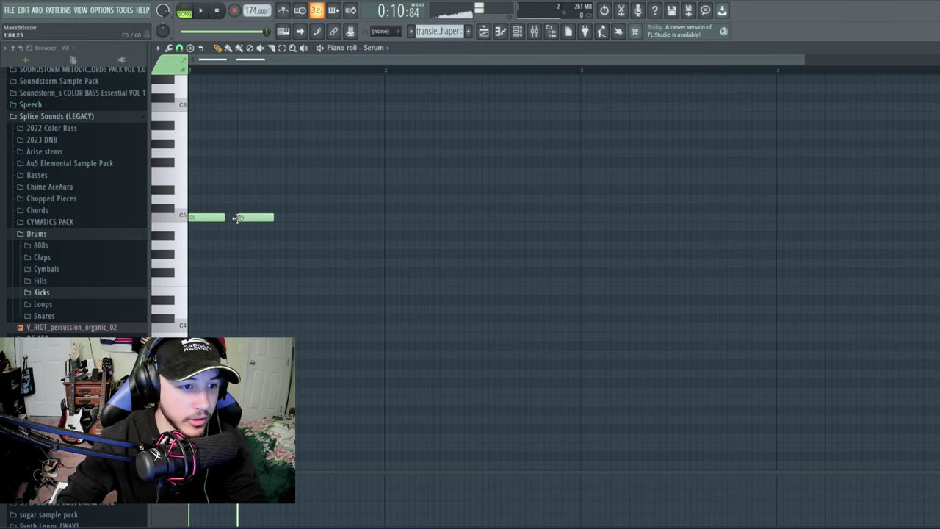
pyautogui.click(287, 218)
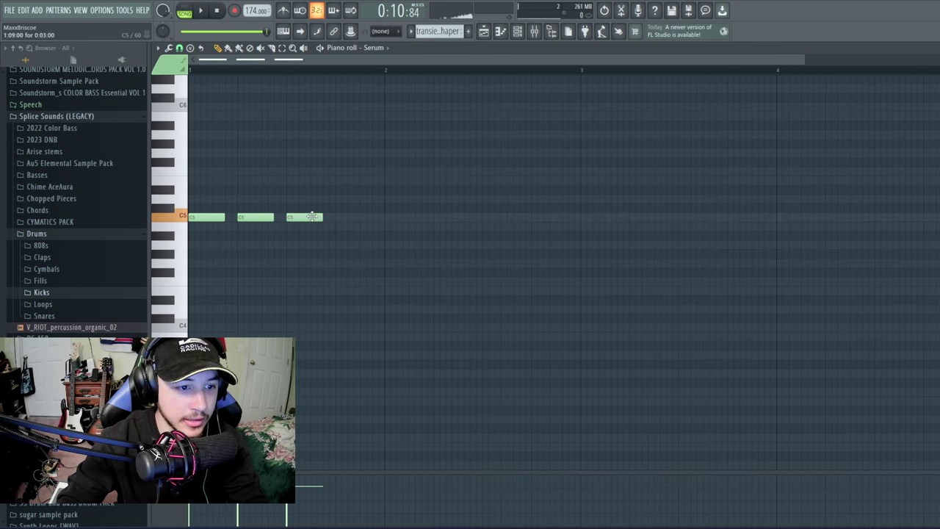
pyautogui.click(337, 219)
# - Paint the transient shaper pattern along Track 7 from bar 1 through bar 8
pyautogui.press('F5')
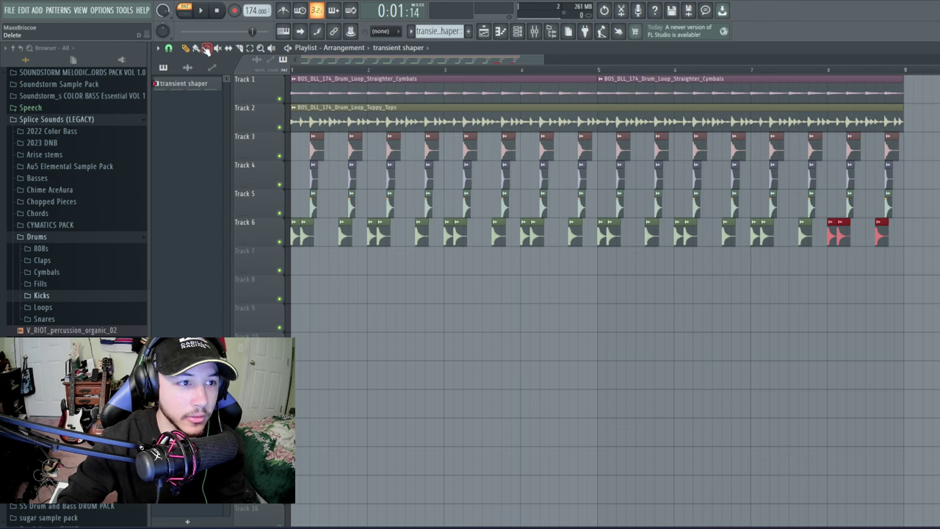
pyautogui.moveTo(317, 252)
pyautogui.mouseDown()
pyautogui.moveTo(326, 267)
pyautogui.moveTo(850, 267)
pyautogui.mouseUp()
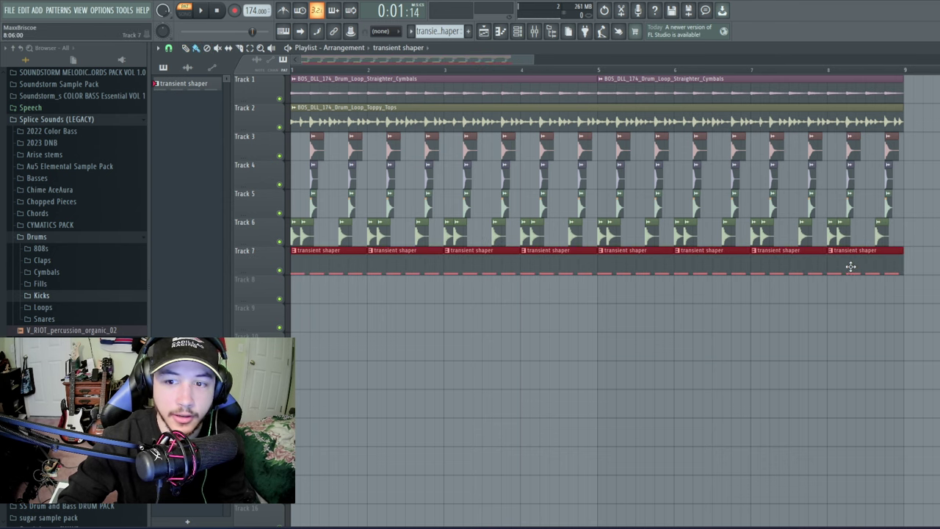
# - Add FabFilter Pro-Q 3 to the Serum mixer track with a Low Cut band, its cutoff moved up past 150 Hz
pyautogui.press('F9')
pyautogui.rightClick(326, 245)
pyautogui.moveTo(384, 291)
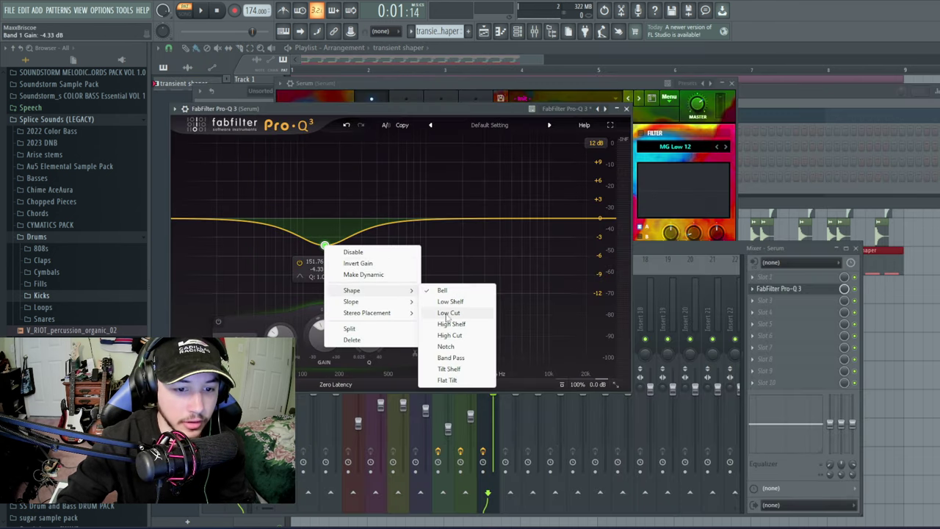
pyautogui.click(448, 317)
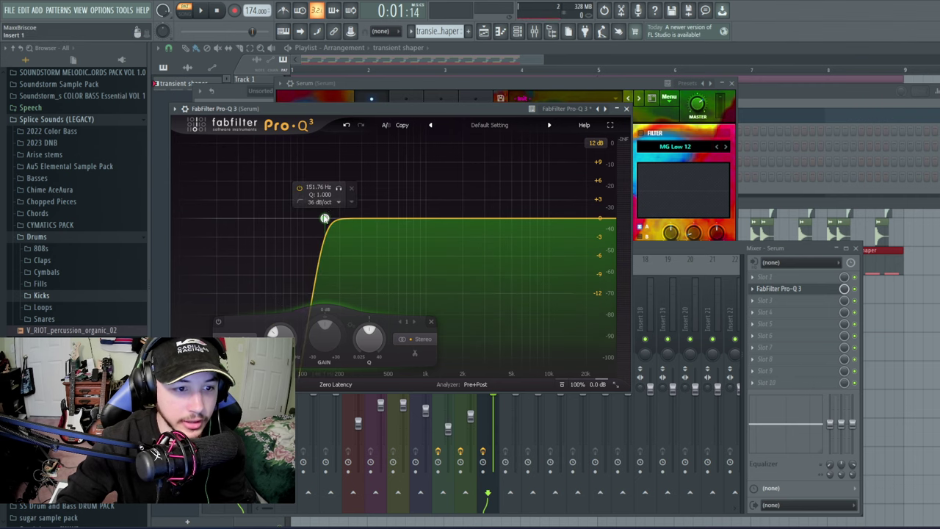
pyautogui.moveTo(324, 218); pyautogui.dragTo(348, 246)
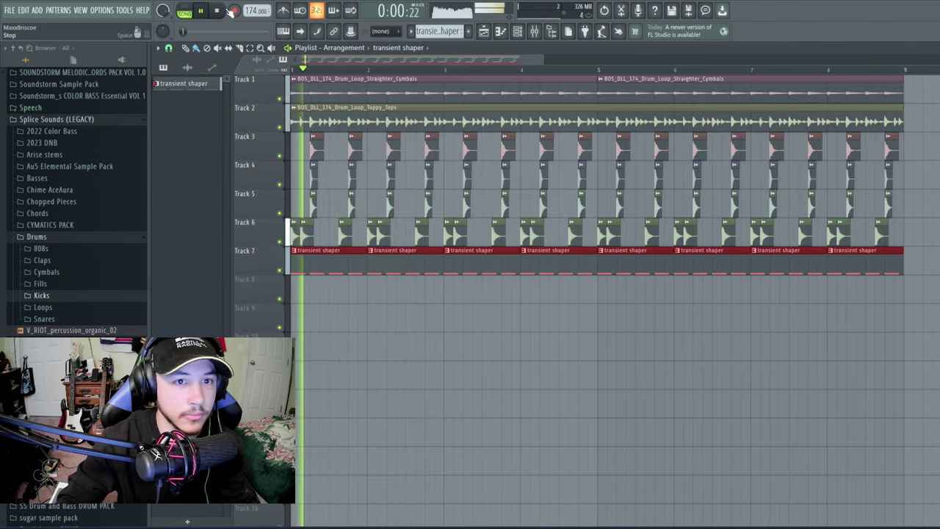
# - Play the beat and balance the Serum mixer track by ear to a level somewhat above 100%
pyautogui.press('F9')
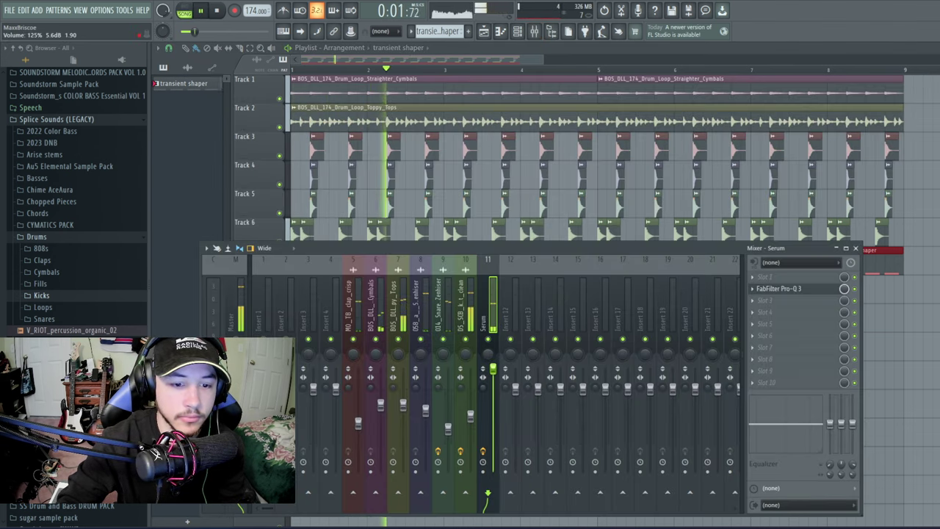
pyautogui.moveTo(493, 369); pyautogui.dragTo(492, 375)
pyautogui.click(202, 11)
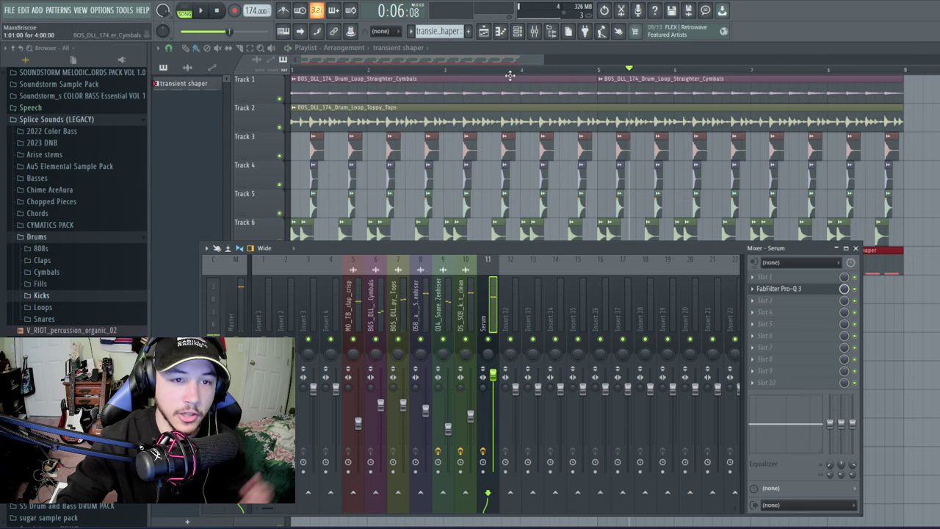
# - Mute the Cymbals mixer track and load PechenegTremolo into the first effect slot of the Toppy Tops track
pyautogui.click(403, 405)
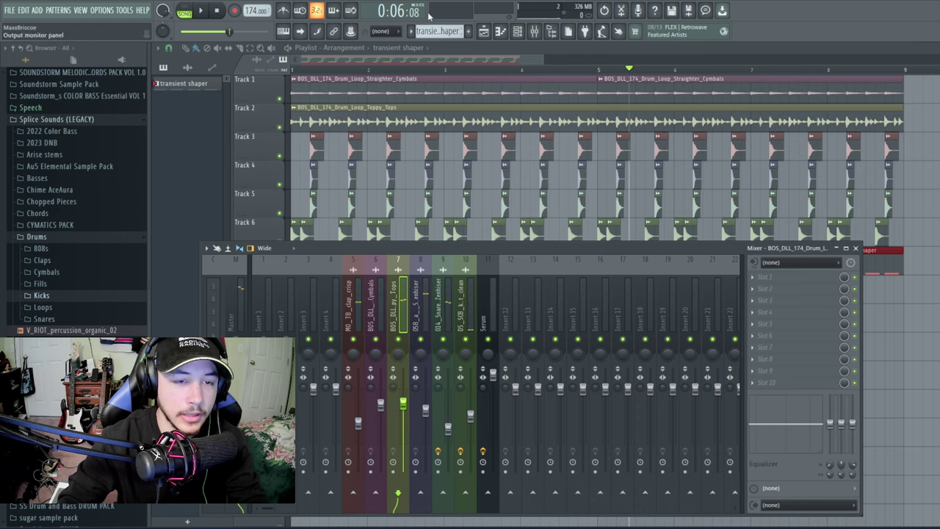
pyautogui.moveTo(528, 59); pyautogui.dragTo(537, 59)
pyautogui.moveTo(517, 69); pyautogui.dragTo(508, 69)
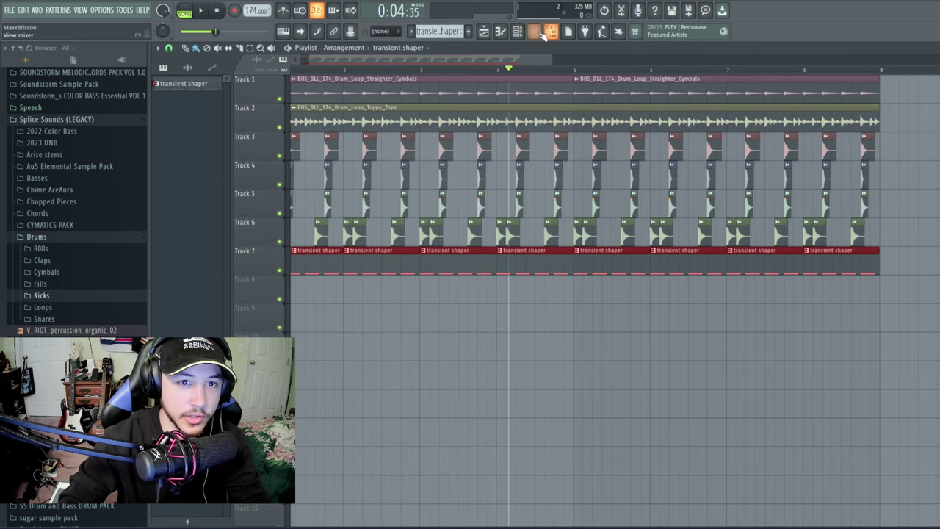
pyautogui.press('F9')
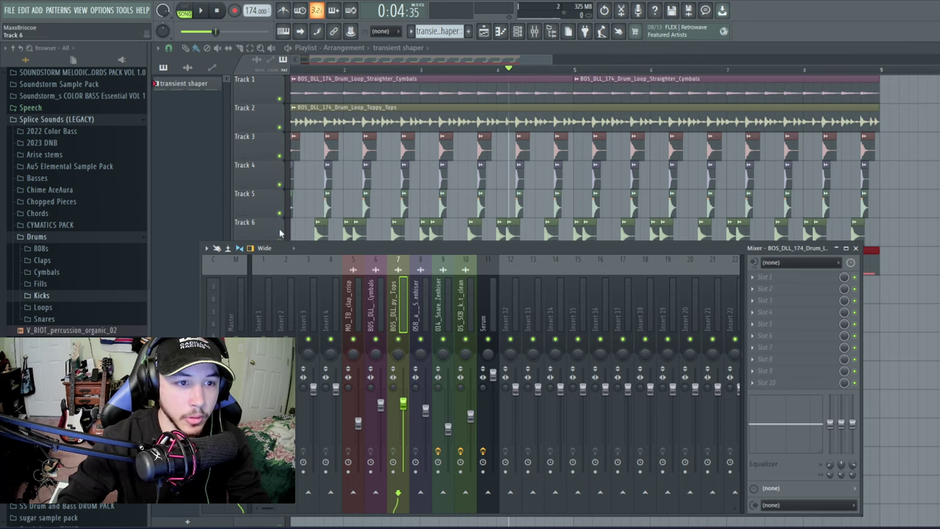
pyautogui.click(375, 339)
pyautogui.click(779, 280)
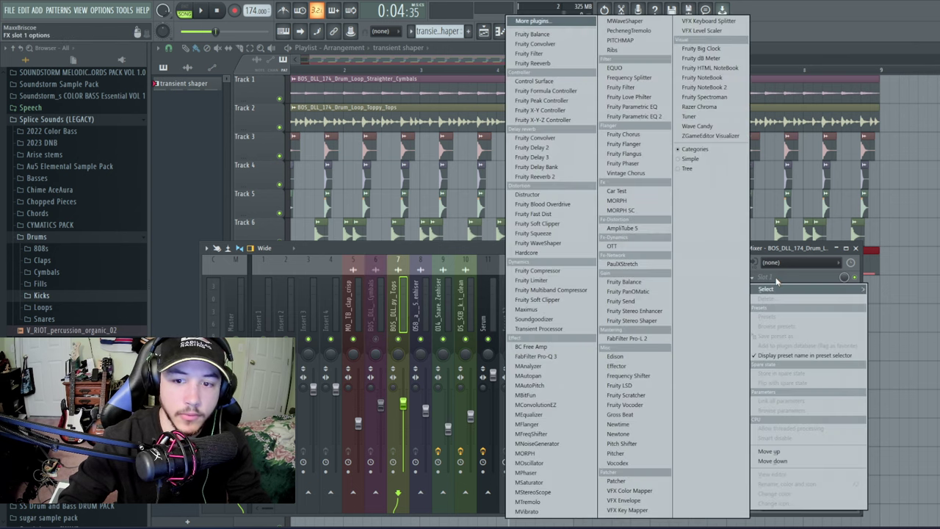
pyautogui.click(656, 32)
pyautogui.moveTo(621, 169); pyautogui.dragTo(599, 151)
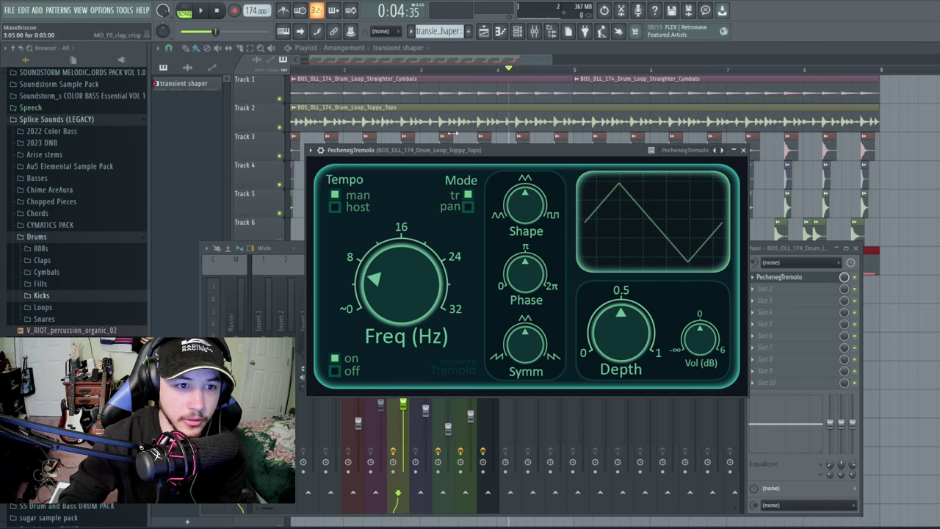
# - Sync the tremolo to the host tempo at an eighth-note rate, with a sine shape, symmetry skewed to an early peak, and high depth
pyautogui.click(335, 206)
pyautogui.moveTo(527, 337); pyautogui.dragTo(525, 301)
pyautogui.moveTo(516, 213); pyautogui.dragTo(497, 376)
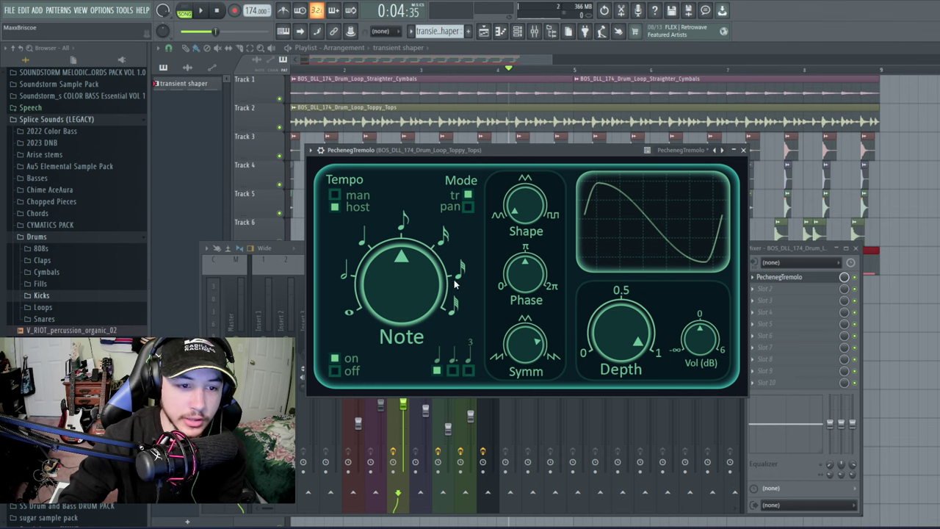
# - Solo Track 2 and audition the tremolo at different note rates, ending on the eighth note
pyautogui.moveTo(387, 62); pyautogui.dragTo(35, 74)
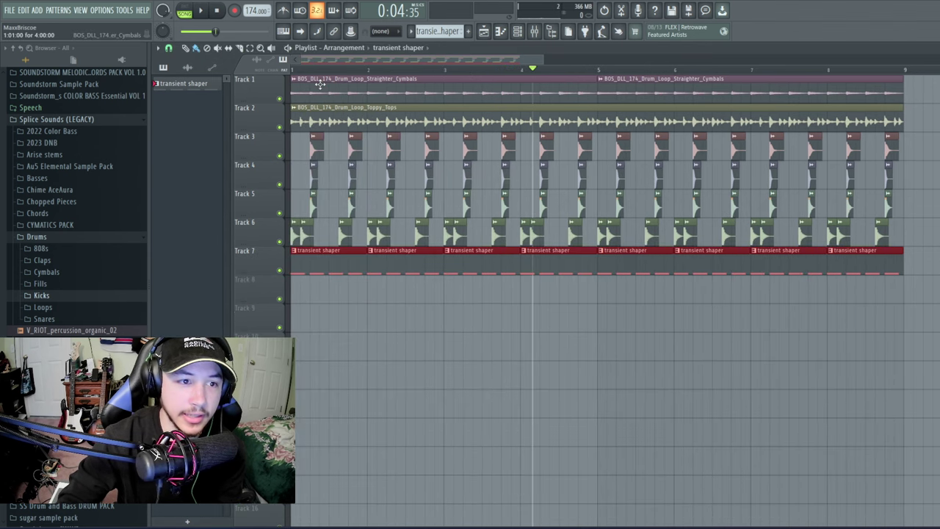
pyautogui.click(215, 11)
pyautogui.rightClick(280, 128)
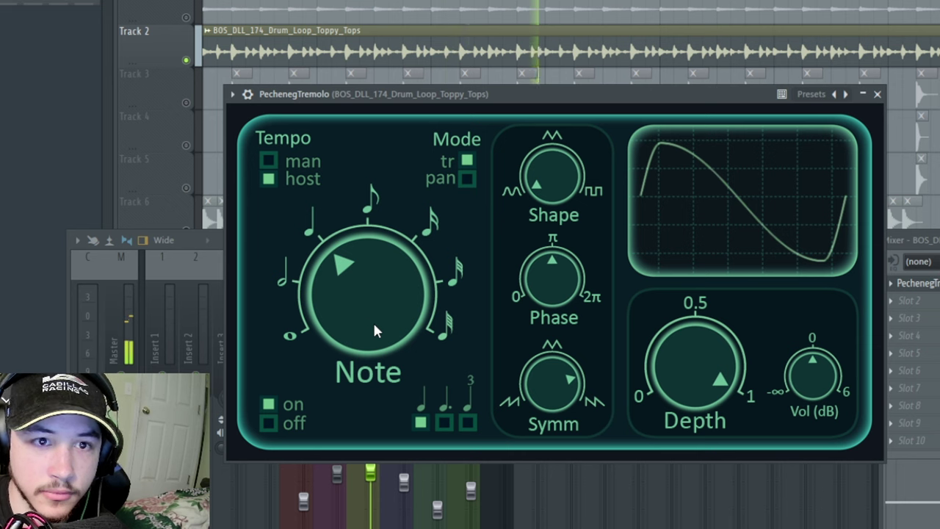
pyautogui.moveTo(372, 321); pyautogui.dragTo(401, 144)
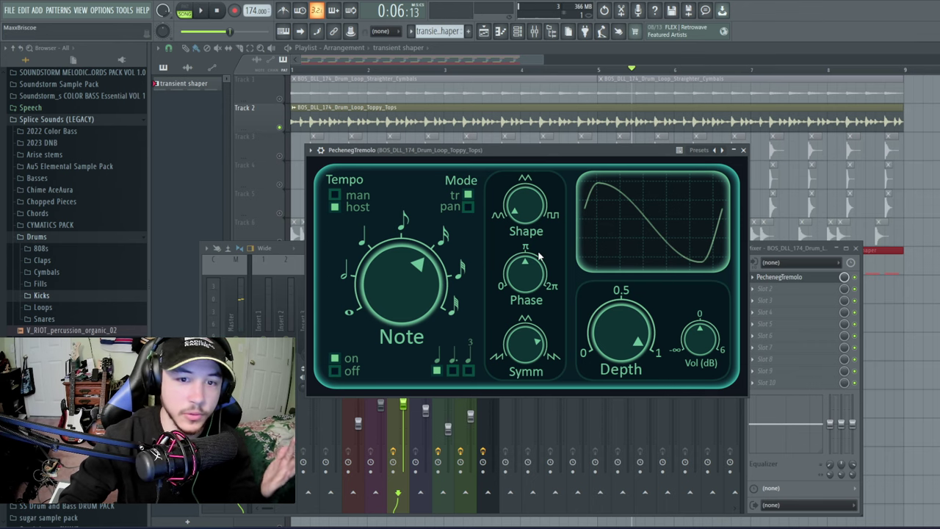
pyautogui.moveTo(394, 253); pyautogui.dragTo(389, 286)
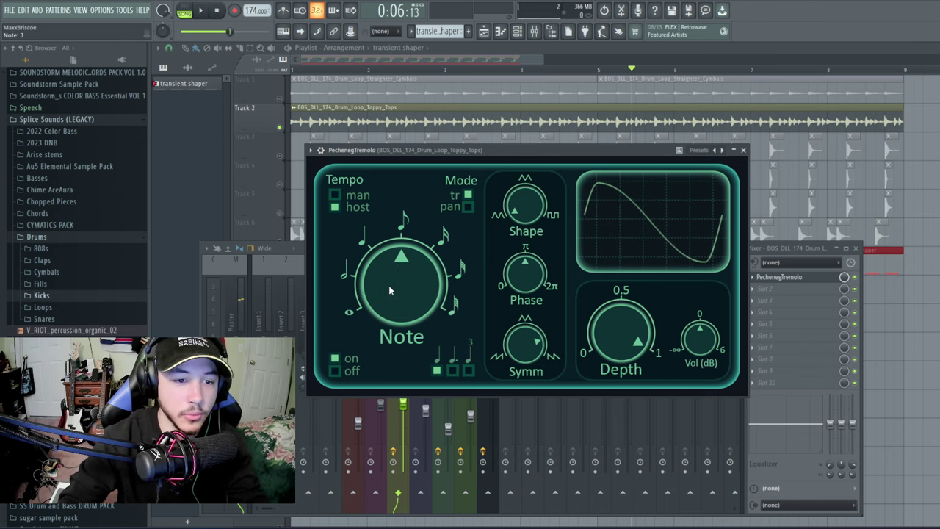
# - Unsolo Track 2 with the Toppy Tops mixer level raised slightly, and deselect the transient shaper clips
pyautogui.click(270, 88)
pyautogui.click(534, 31)
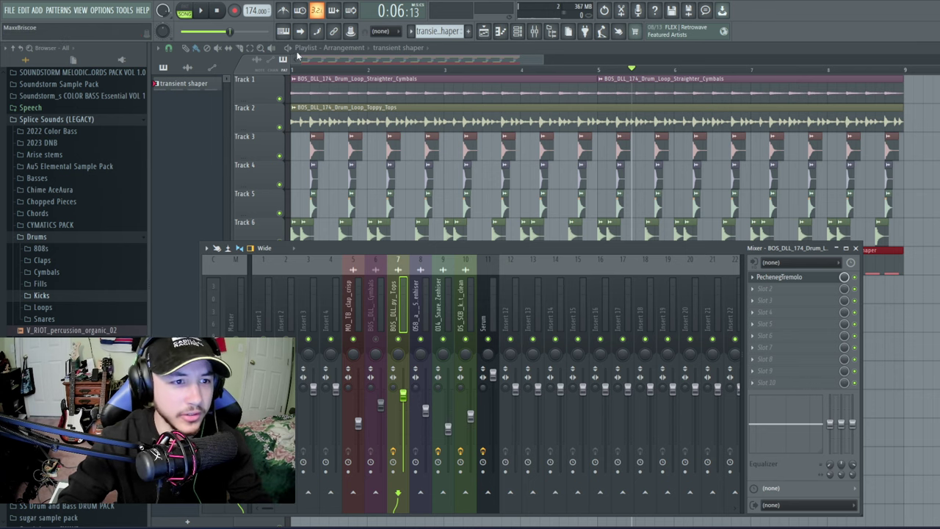
pyautogui.click(292, 69)
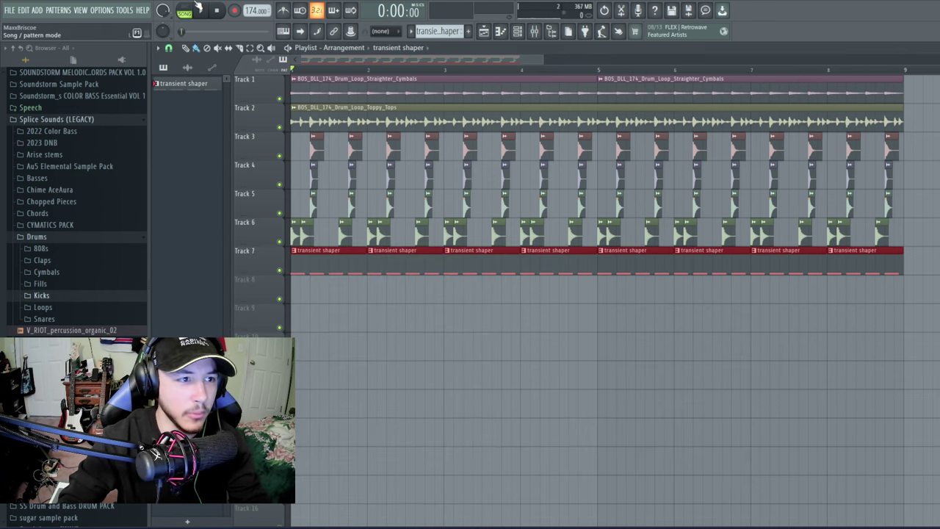
pyautogui.keyDown('ctrl'); pyautogui.click(293, 156); pyautogui.keyUp('ctrl')
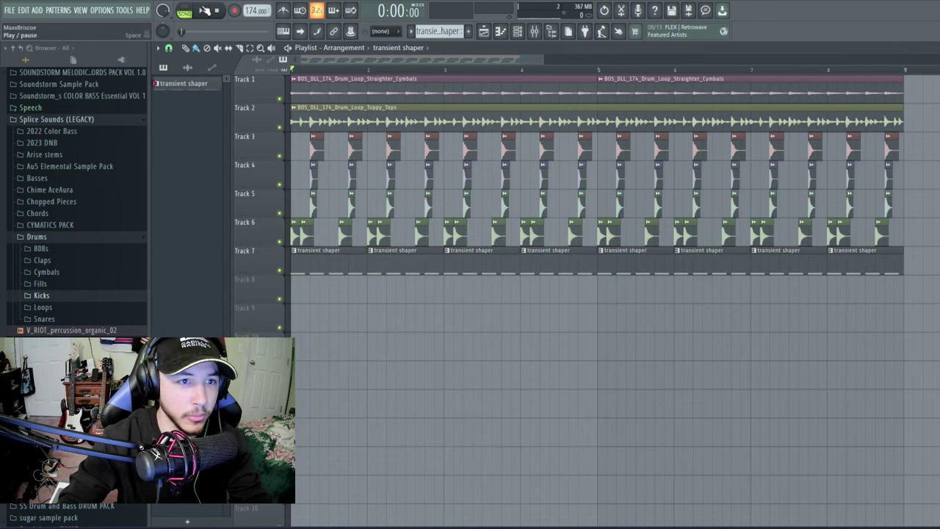
# - Play the full beat and compare tremolo note rates on the Toppy Tops loop, from sixteenth to half notes
pyautogui.click(205, 10)
pyautogui.press('F9')
pyautogui.rightClick(797, 281)
pyautogui.click(799, 282)
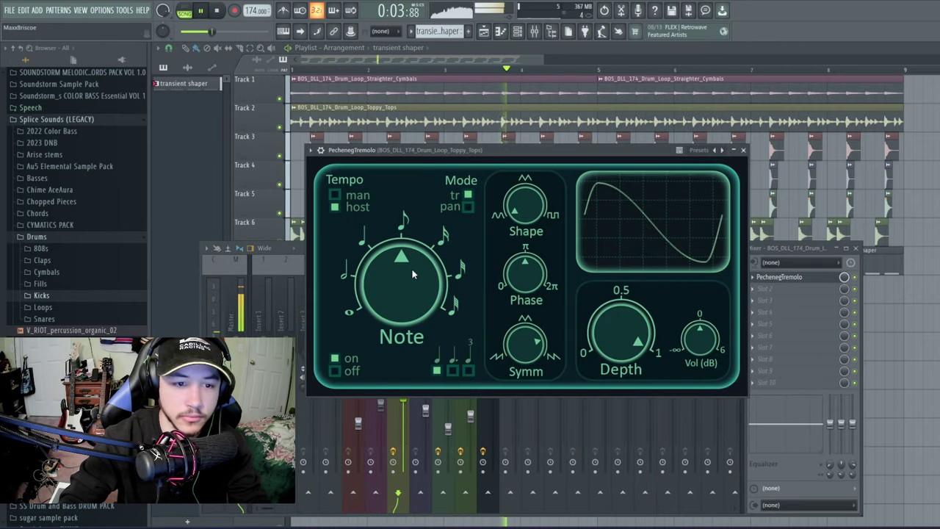
pyautogui.moveTo(411, 267); pyautogui.dragTo(409, 218)
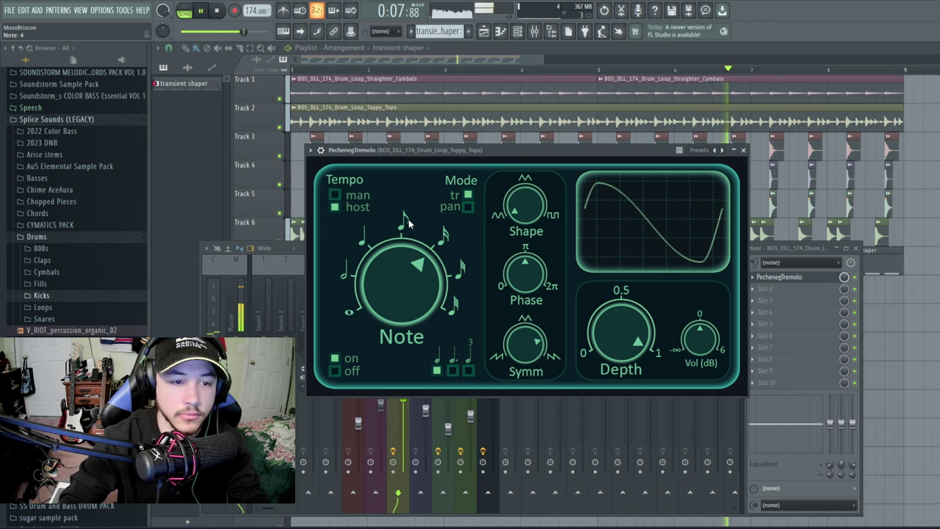
pyautogui.moveTo(409, 222); pyautogui.dragTo(396, 367)
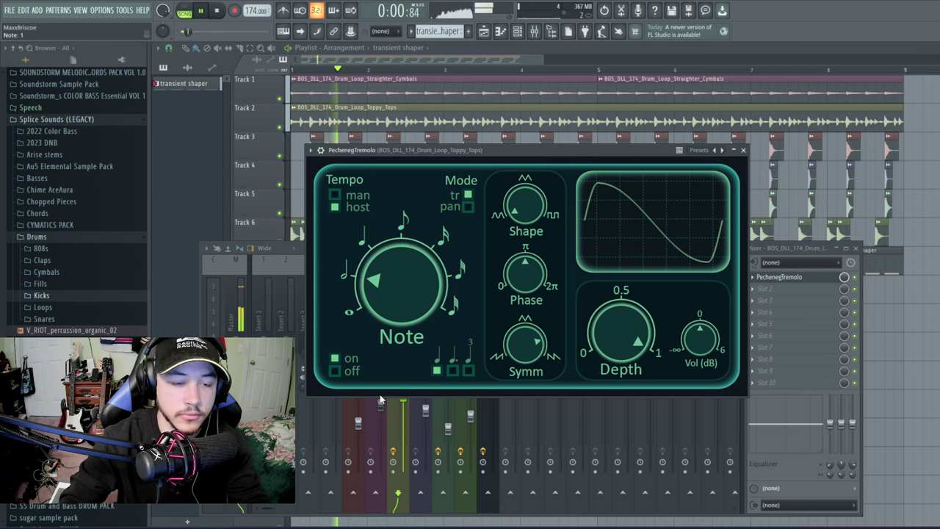
pyautogui.moveTo(379, 399); pyautogui.dragTo(367, 285)
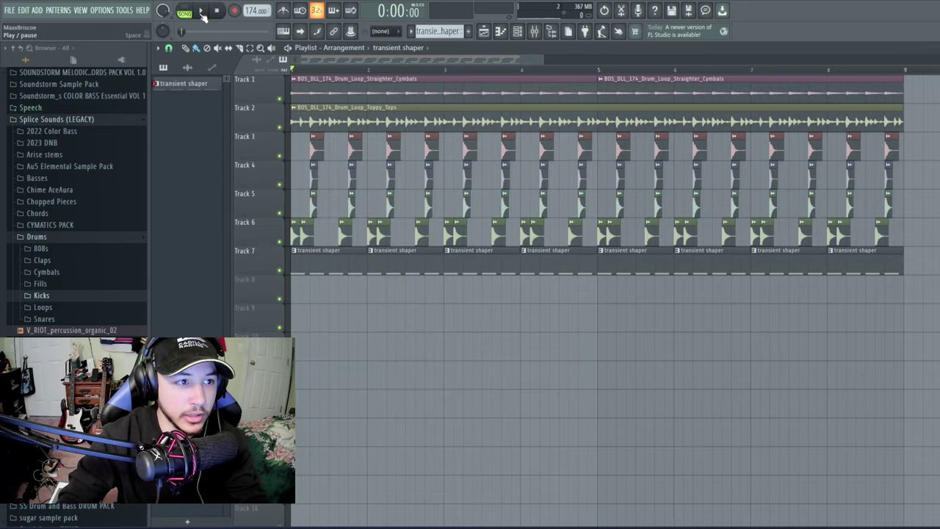
# - Reduce the PechenegTremolo mix level to 46% while the beat plays
pyautogui.click(202, 12)
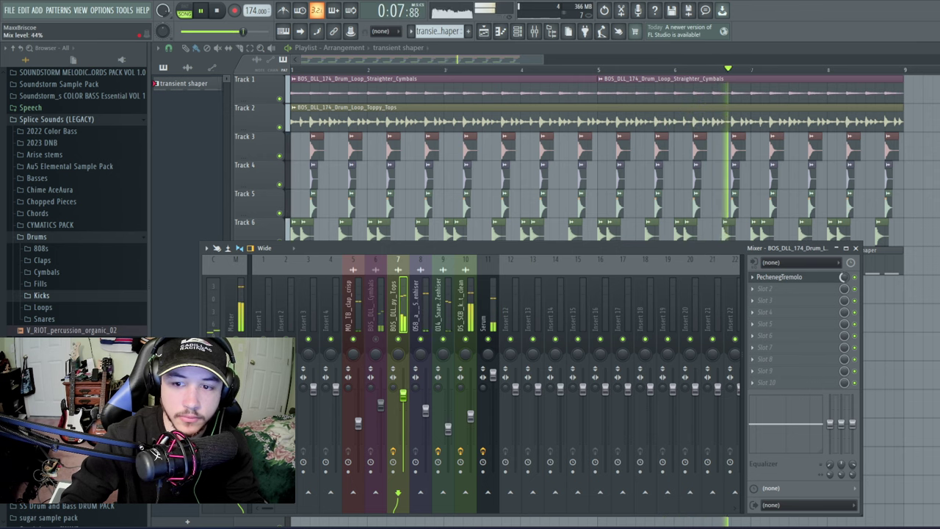
pyautogui.moveTo(844, 277); pyautogui.dragTo(844, 308)
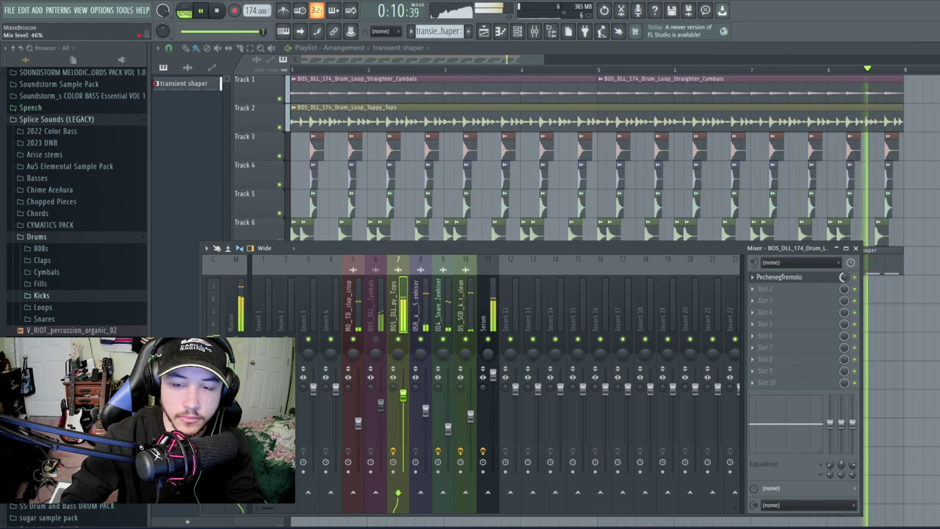
pyautogui.click(202, 12)
pyautogui.click(216, 10)
# - Unmute the Cymbals mixer track and set its volume to 107%
pyautogui.click(376, 338)
pyautogui.moveTo(381, 403); pyautogui.dragTo(380, 384)
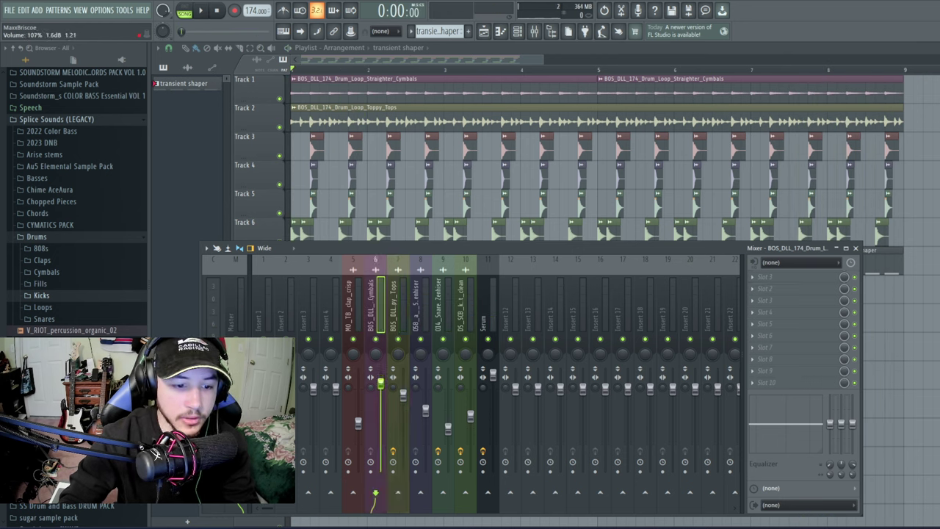
pyautogui.press('F9')
# - Play the beat from the start and raise the Toppy Tops mixer volume slightly
pyautogui.click(202, 11)
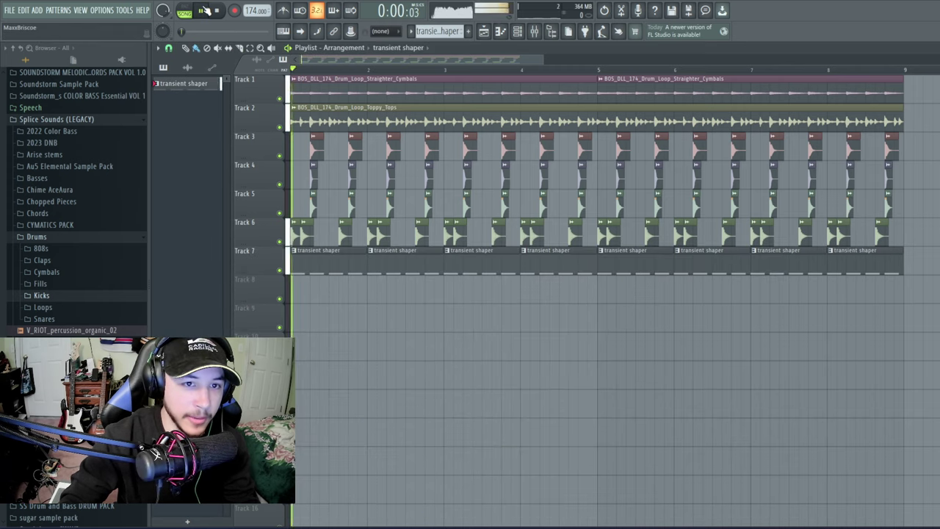
pyautogui.press('F9')
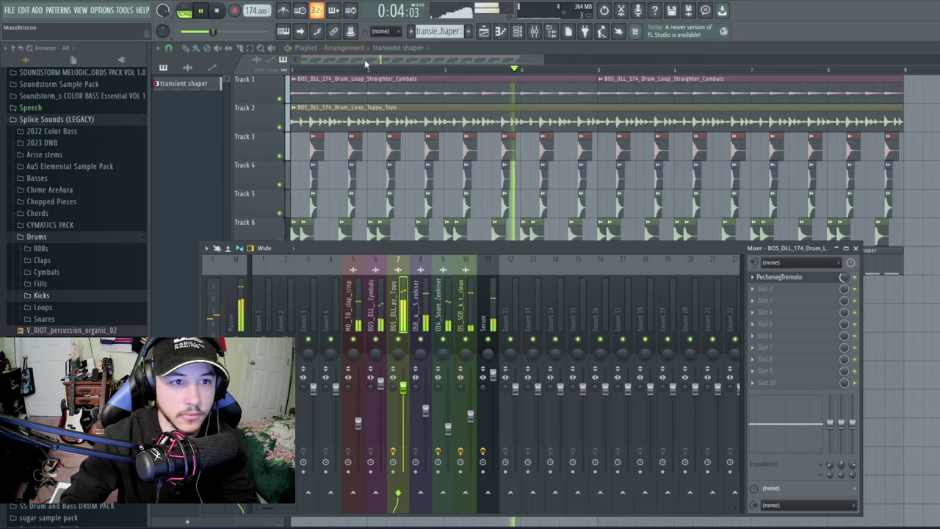
pyautogui.press('F9')
pyautogui.press('space')
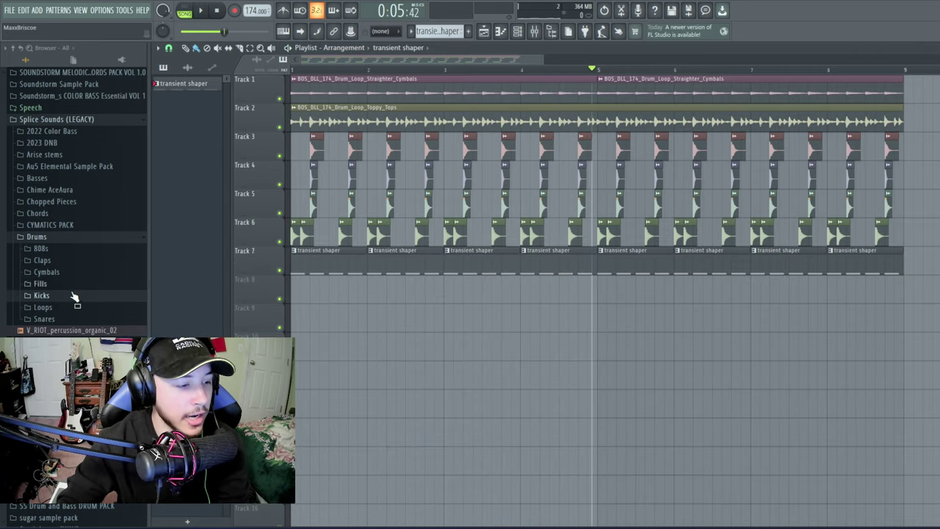
# - Look through the Splice Sounds (LEGACY) sample folders beyond the Drums folder
pyautogui.scroll(5, 67, 297)
pyautogui.scroll(-15, 68, 293)
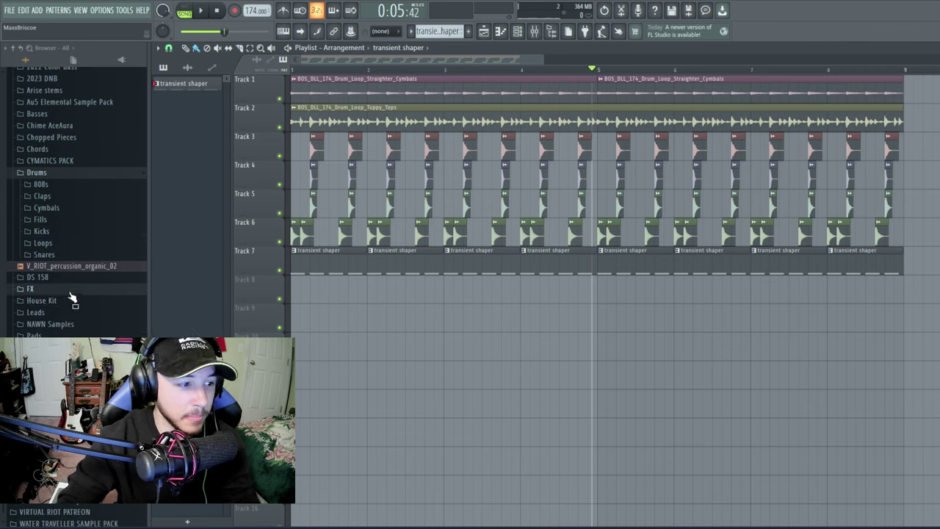
pyautogui.scroll(-12, 68, 293)
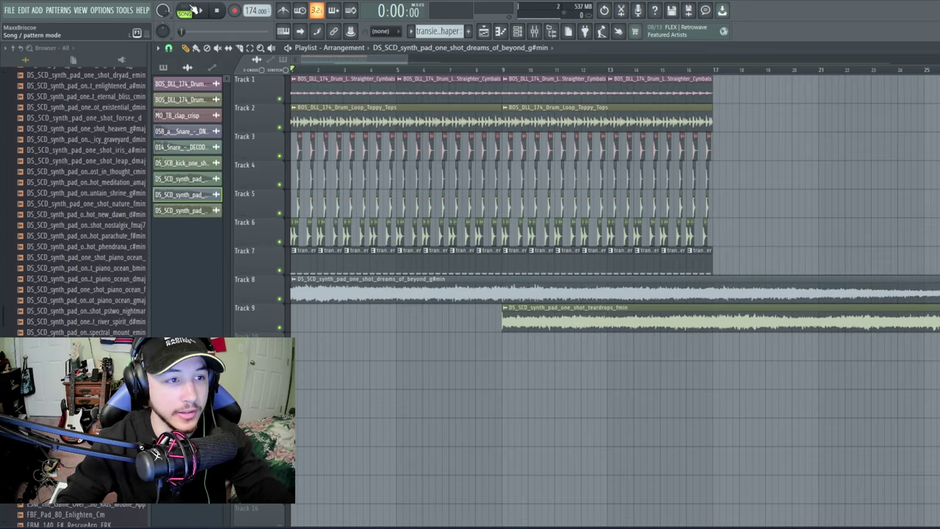
# - Play the arrangement with the synth pad layers, viewing the Toppy Tops mixer track, and stop playback
pyautogui.click(205, 11)
pyautogui.click(534, 30)
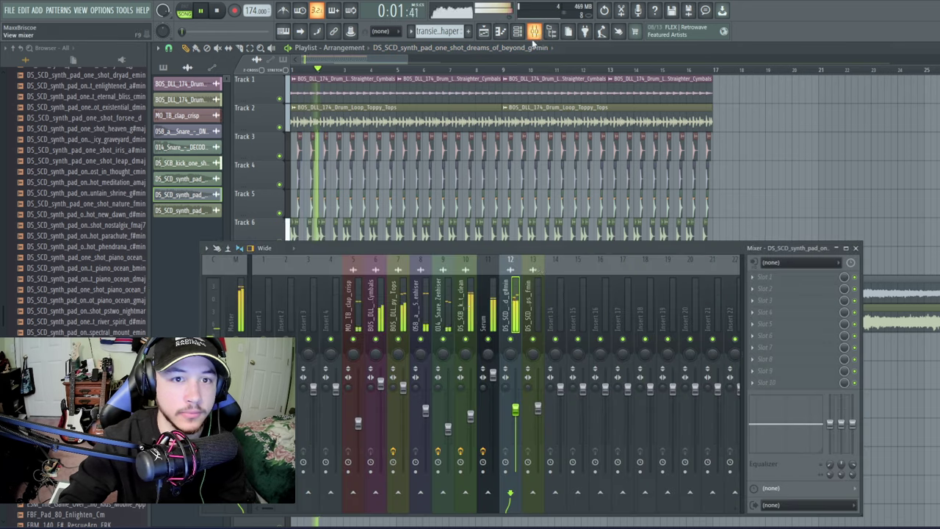
pyautogui.click(403, 385)
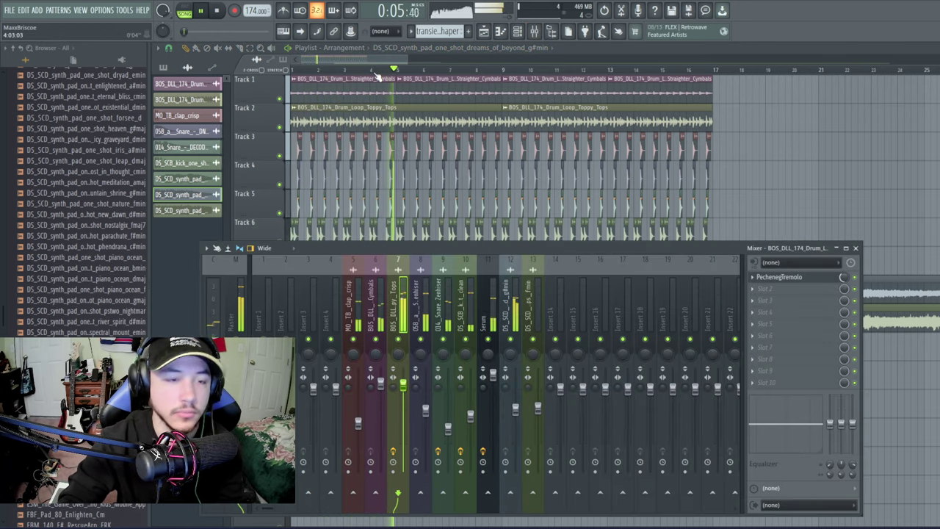
pyautogui.moveTo(372, 61); pyautogui.dragTo(294, 55)
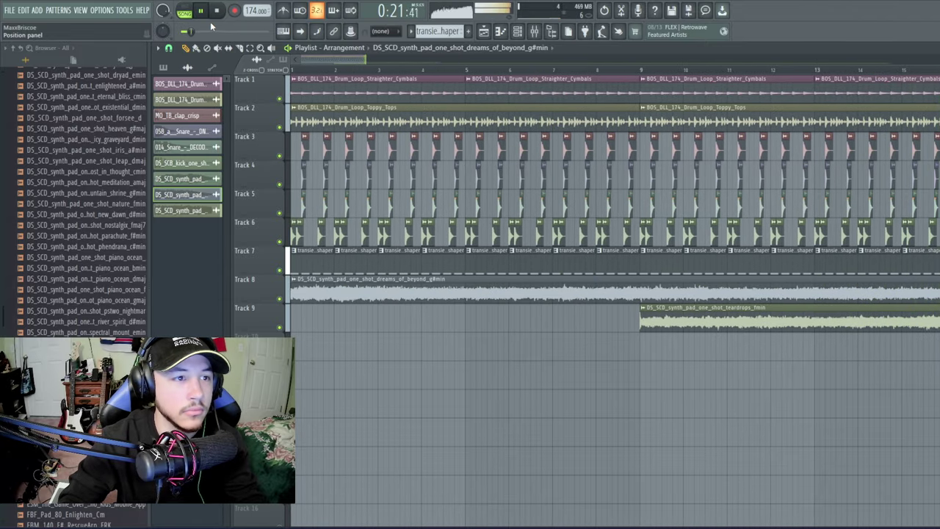
pyautogui.press('space')
pyautogui.moveTo(360, 60); pyautogui.dragTo(418, 60)
# - Load the HI HATS mixer track preset onto the Straighter Cymbals track
pyautogui.click(534, 32)
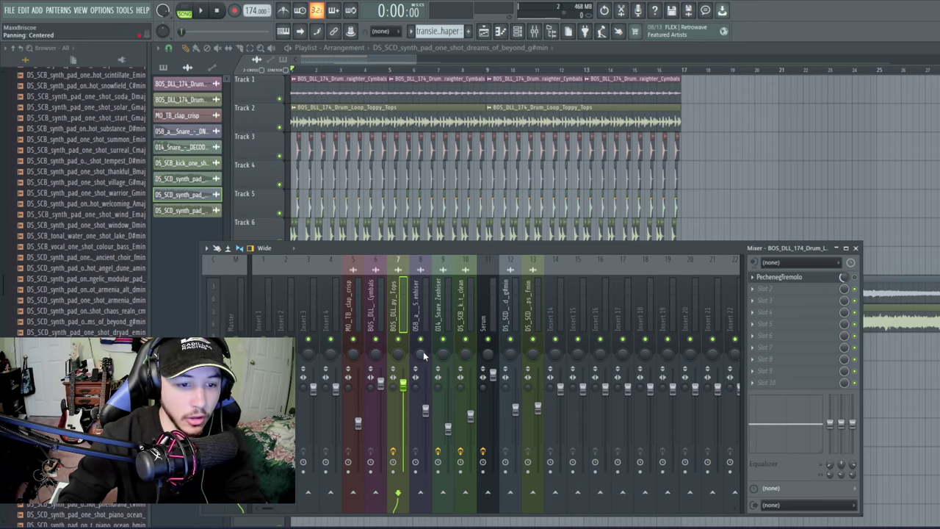
pyautogui.rightClick(376, 308)
pyautogui.moveTo(455, 284)
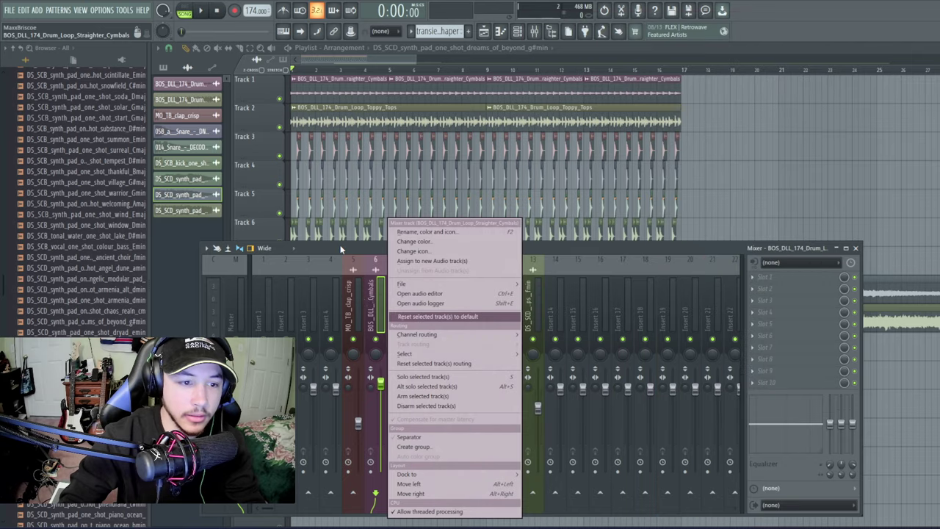
pyautogui.click(340, 244)
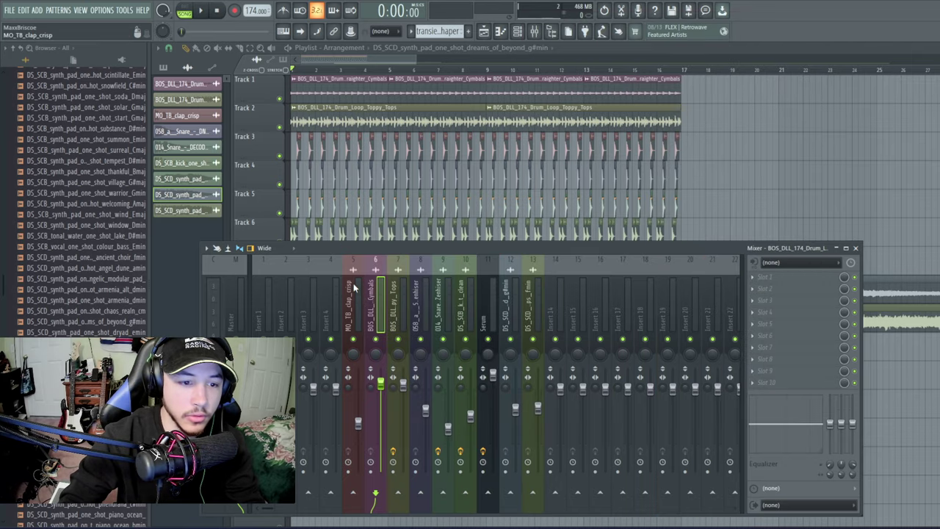
pyautogui.rightClick(378, 308)
pyautogui.moveTo(400, 283)
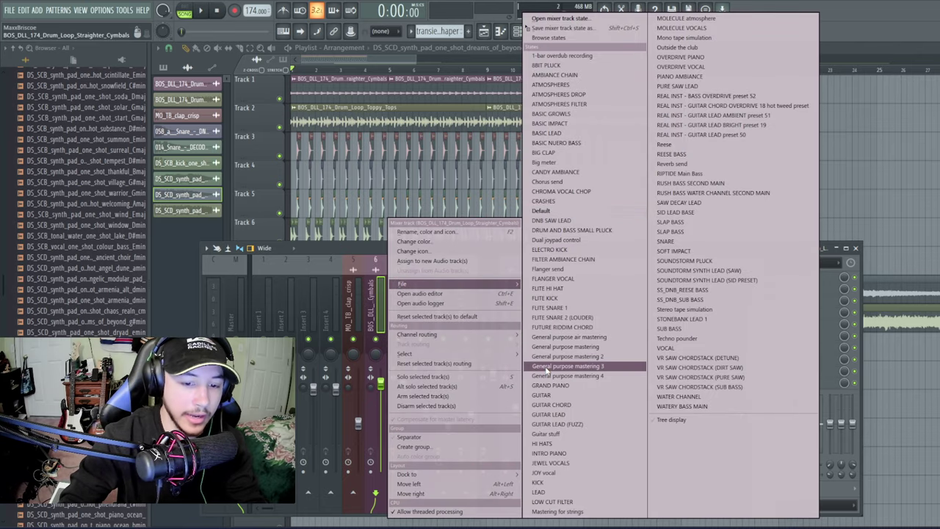
pyautogui.click(558, 444)
# - Inspect the OTT, FabFilter Pro-Q 3 and Fruity Limiter effects on the HI HATS mixer track
pyautogui.click(790, 276)
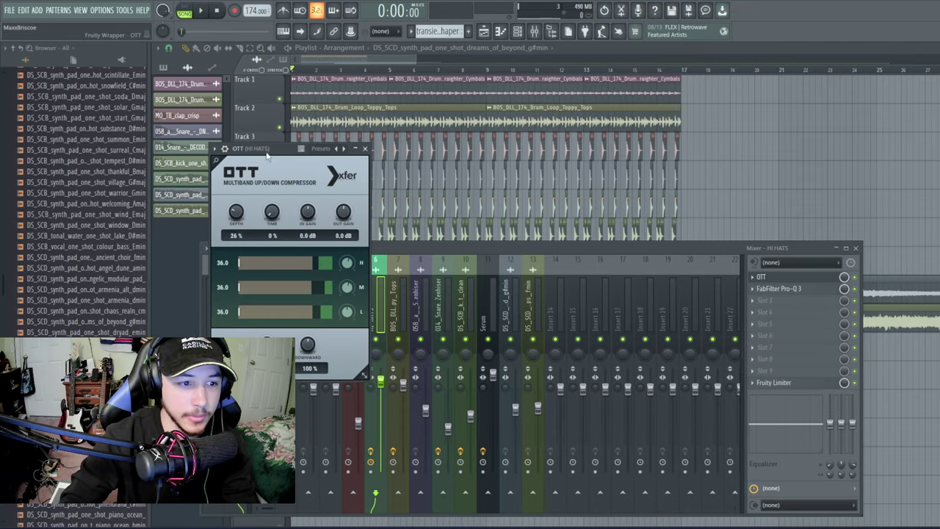
pyautogui.moveTo(267, 154); pyautogui.dragTo(209, 77)
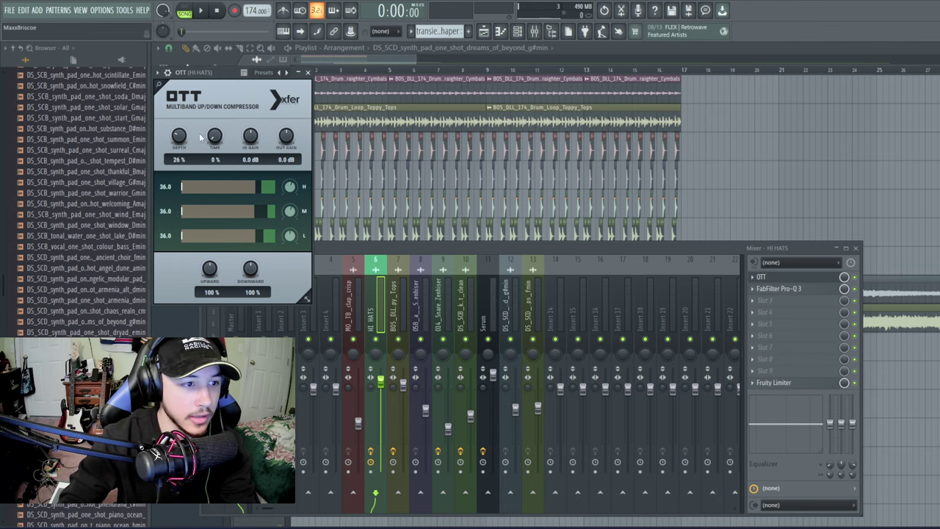
pyautogui.click(774, 291)
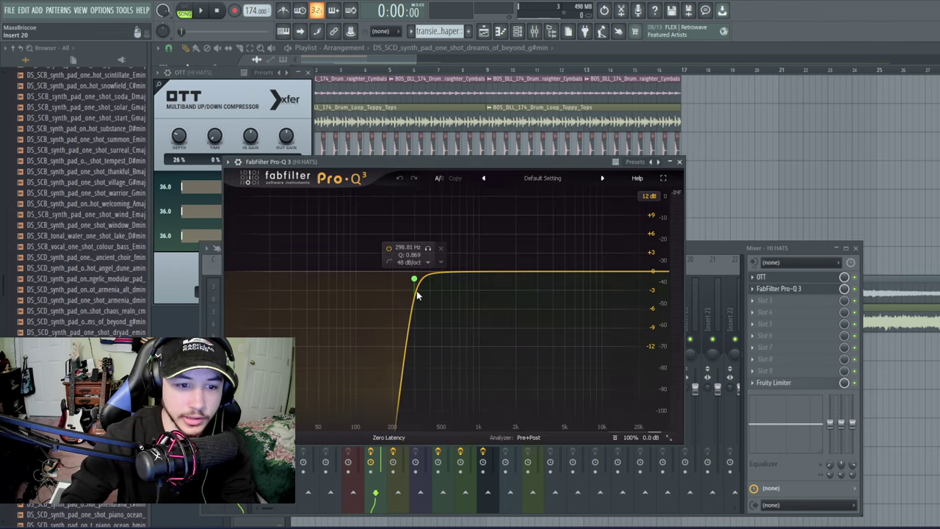
pyautogui.click(682, 162)
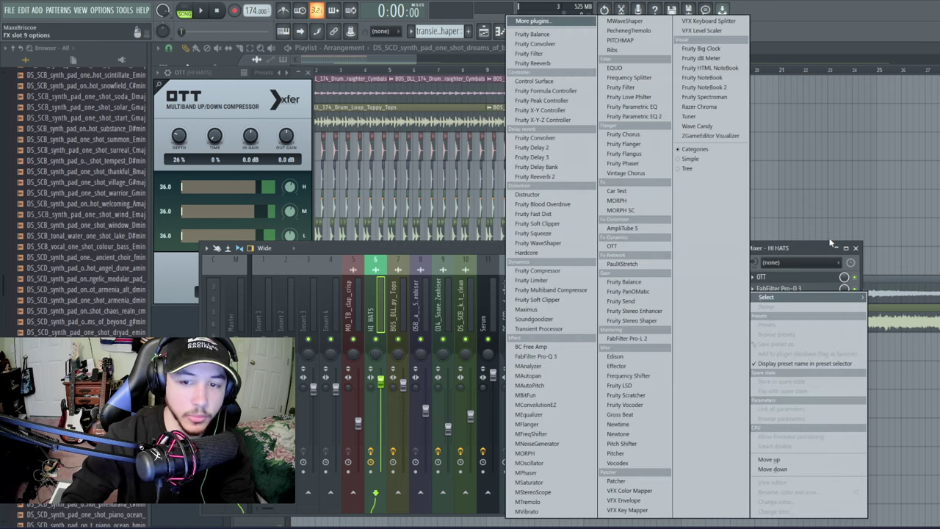
pyautogui.click(829, 242)
pyautogui.click(805, 384)
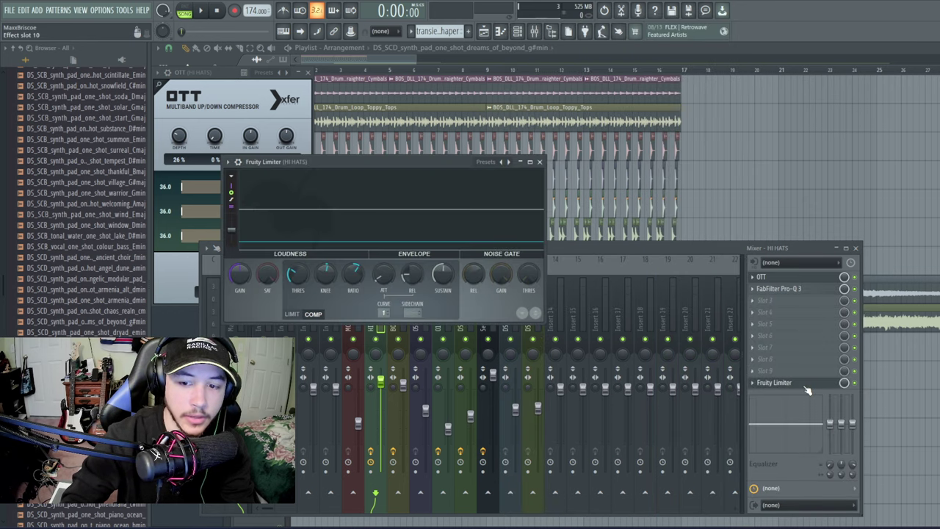
pyautogui.click(391, 53)
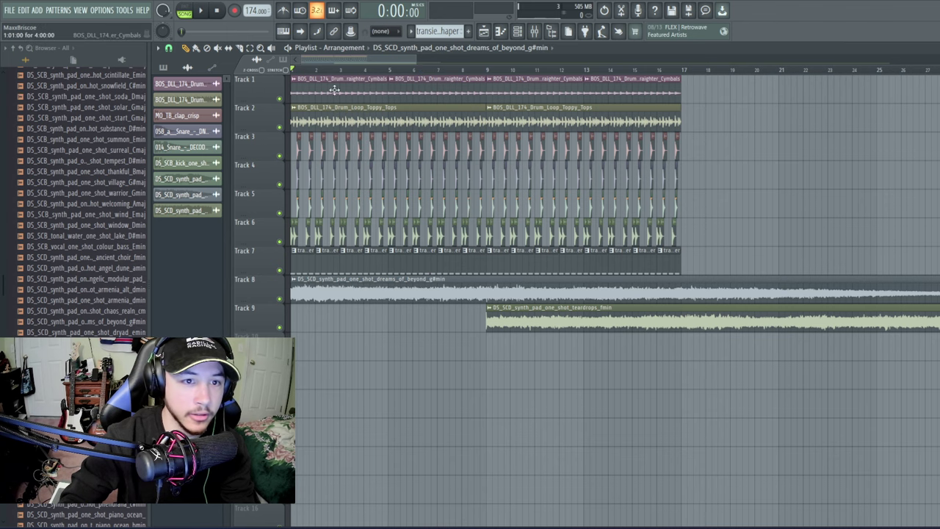
# - Sidechain mixer Insert 1 to the HI HATS track and review the Toppy Tops track's effect
pyautogui.click(533, 31)
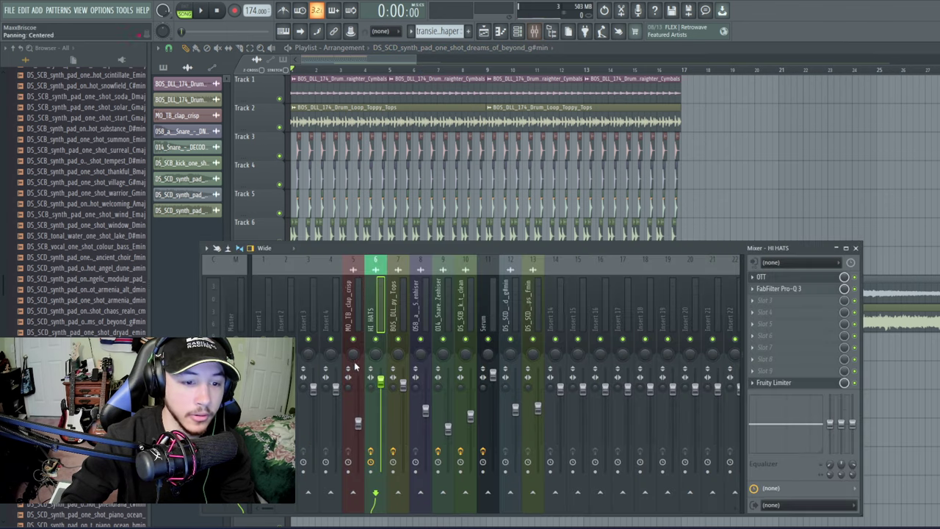
pyautogui.click(260, 318)
pyautogui.rightClick(382, 499)
pyautogui.click(395, 504)
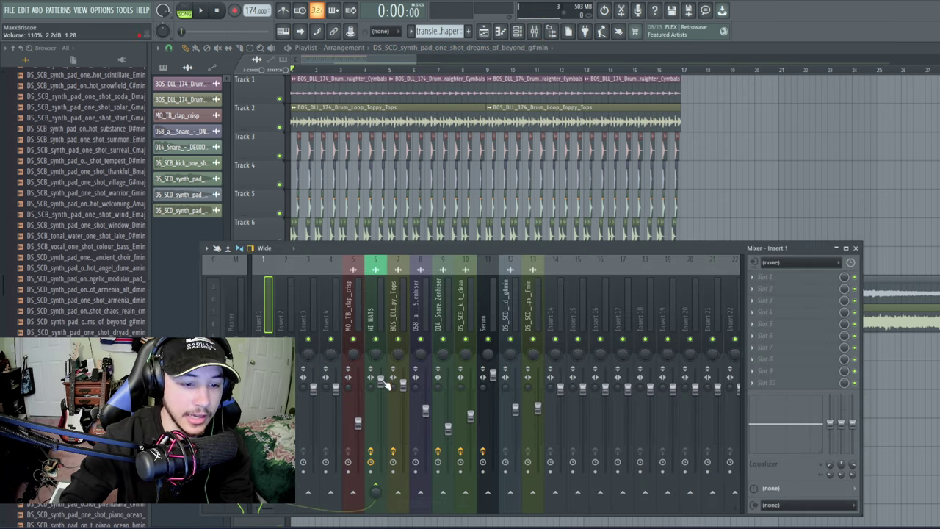
pyautogui.click(382, 383)
pyautogui.click(401, 305)
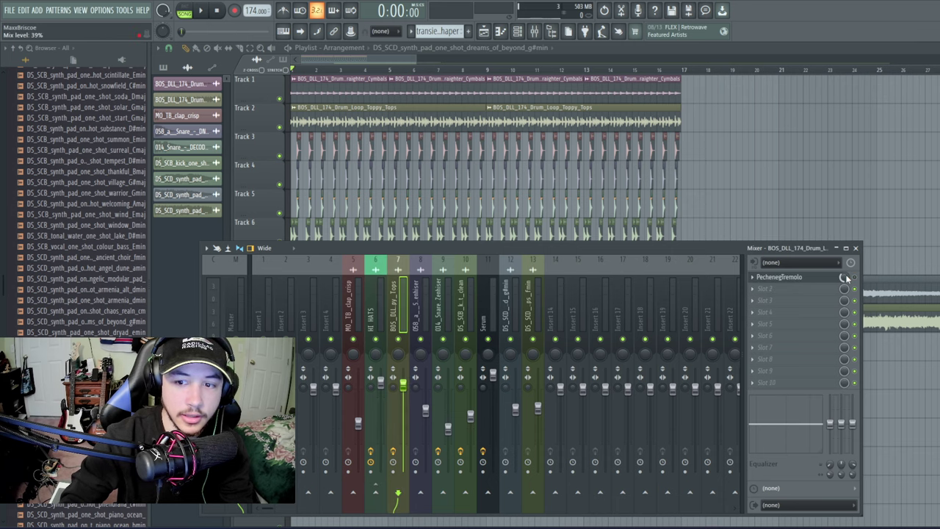
pyautogui.press('F9')
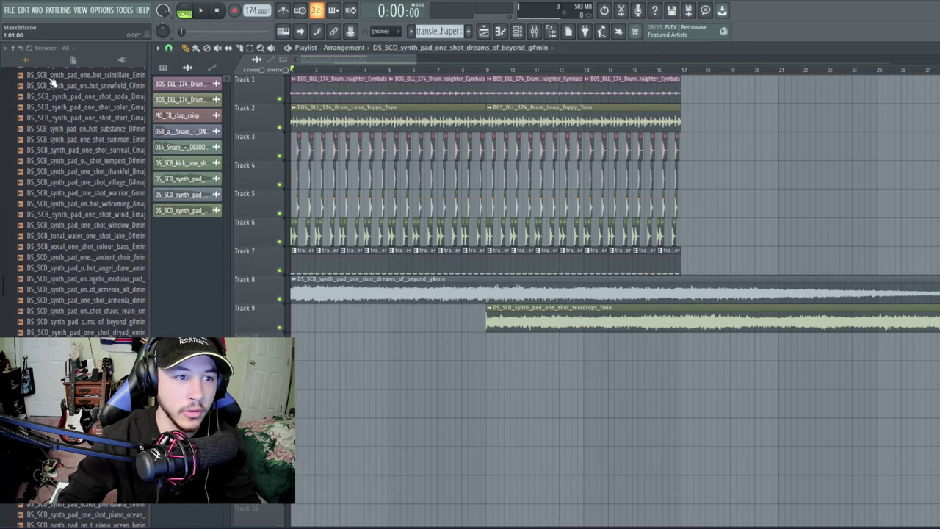
# - Play the arrangement, check the OTT on the HI HATS track and raise that track's volume to 115%
pyautogui.click(201, 11)
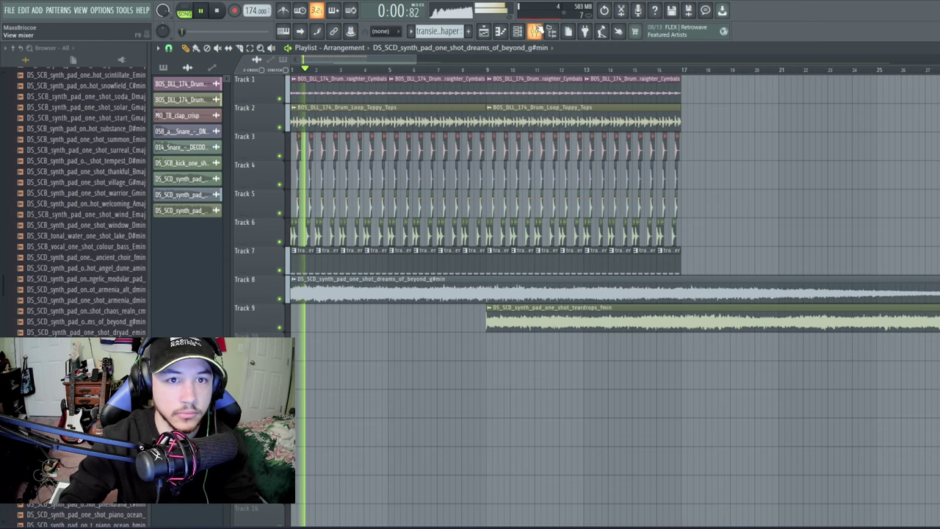
pyautogui.press('F9')
pyautogui.moveTo(380, 384); pyautogui.dragTo(380, 381)
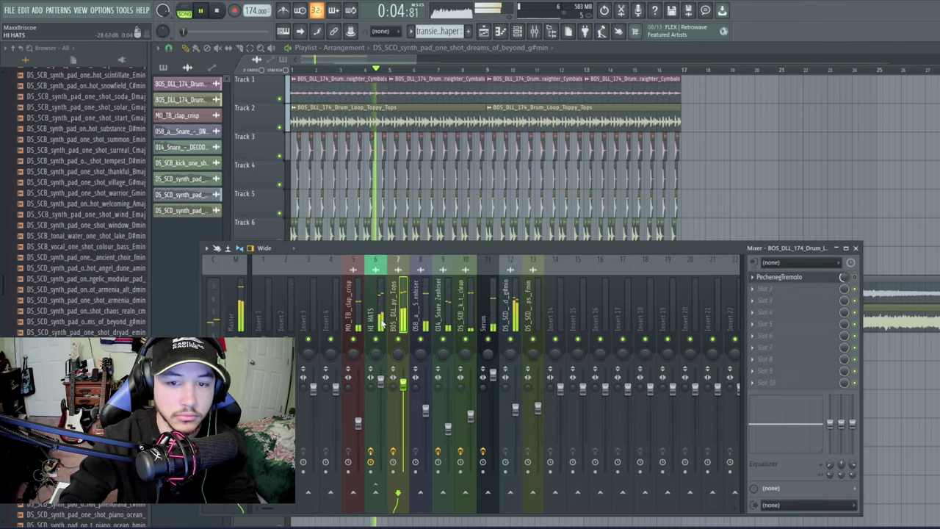
pyautogui.click(786, 276)
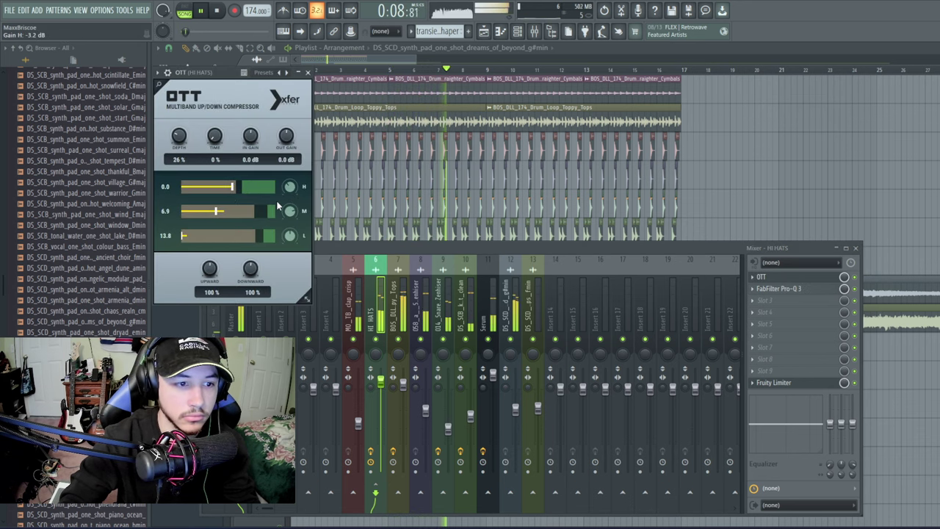
pyautogui.moveTo(381, 379); pyautogui.dragTo(383, 374)
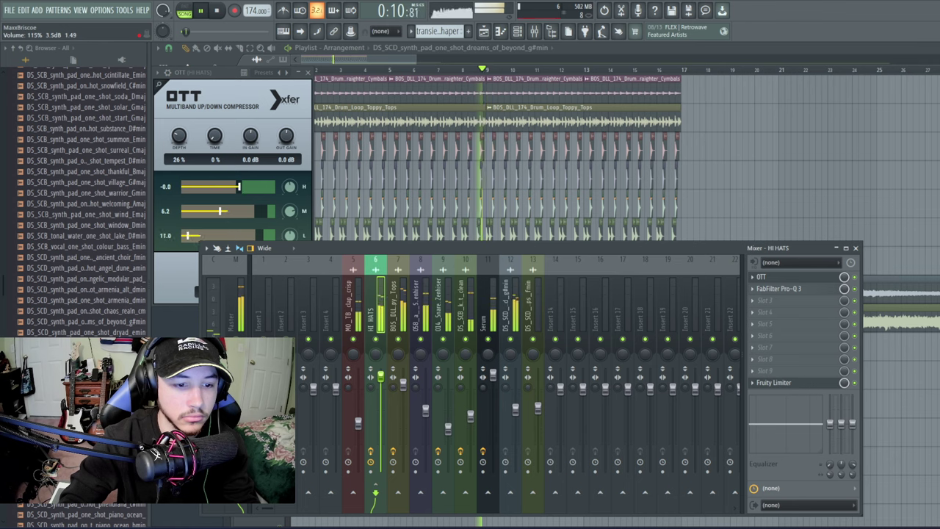
pyautogui.click(311, 77)
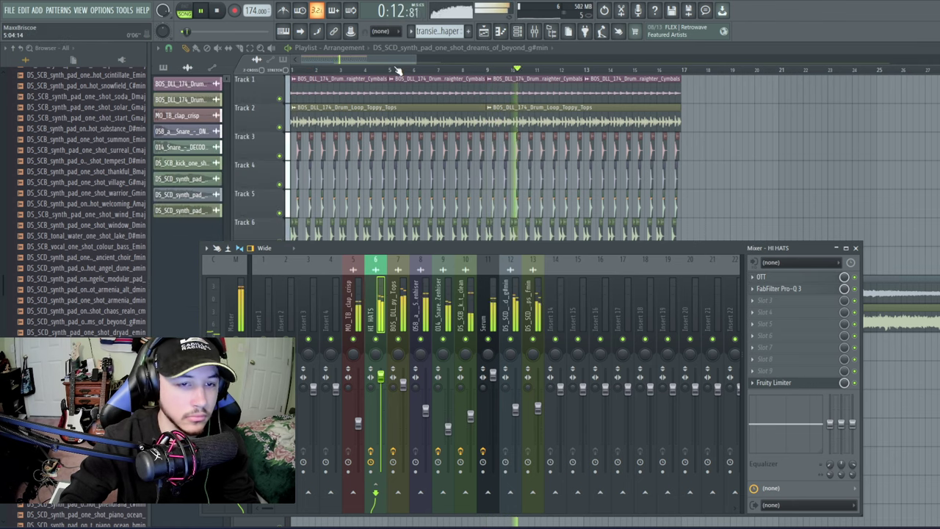
pyautogui.press('F9')
pyautogui.moveTo(415, 63); pyautogui.dragTo(362, 80)
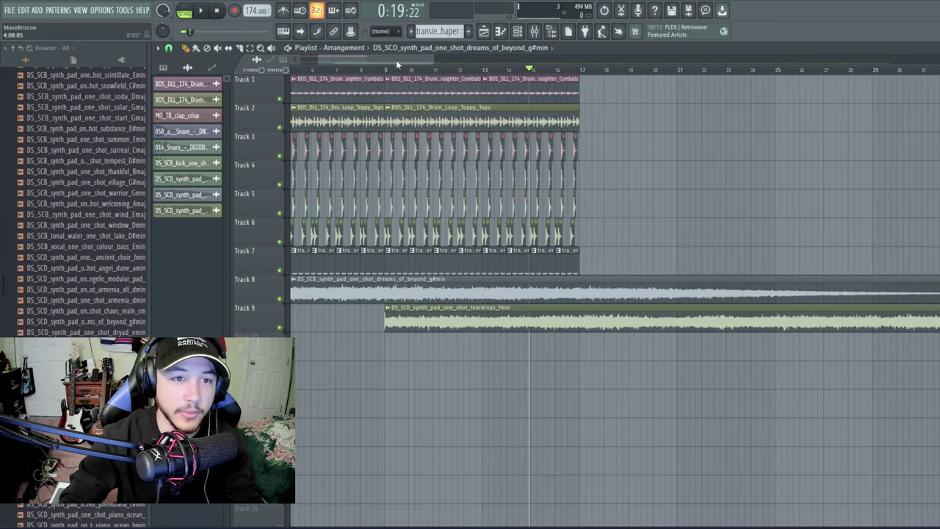
# - Browse the sample library and expand the Drums folder in Splice Sounds (LEGACY)
pyautogui.moveTo(396, 59); pyautogui.dragTo(486, 59)
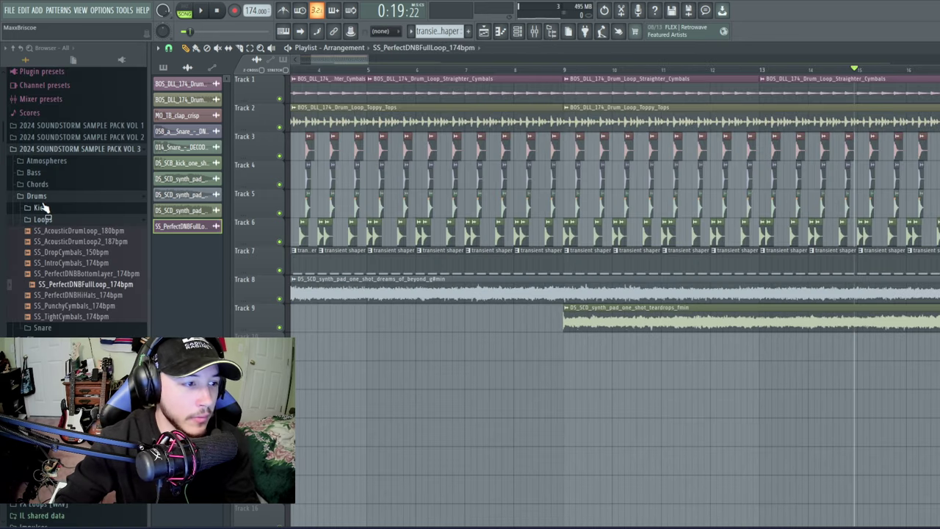
pyautogui.scroll(-15, 42, 209)
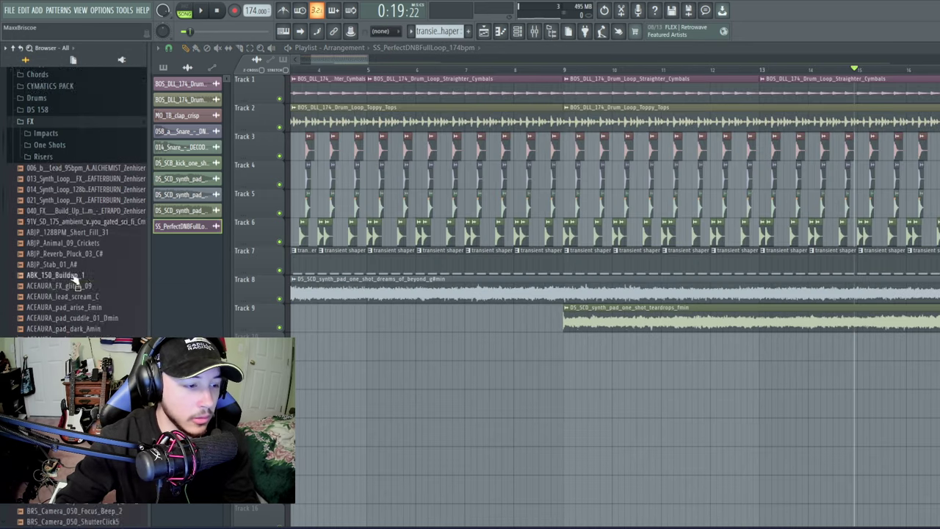
pyautogui.scroll(-20, 75, 282)
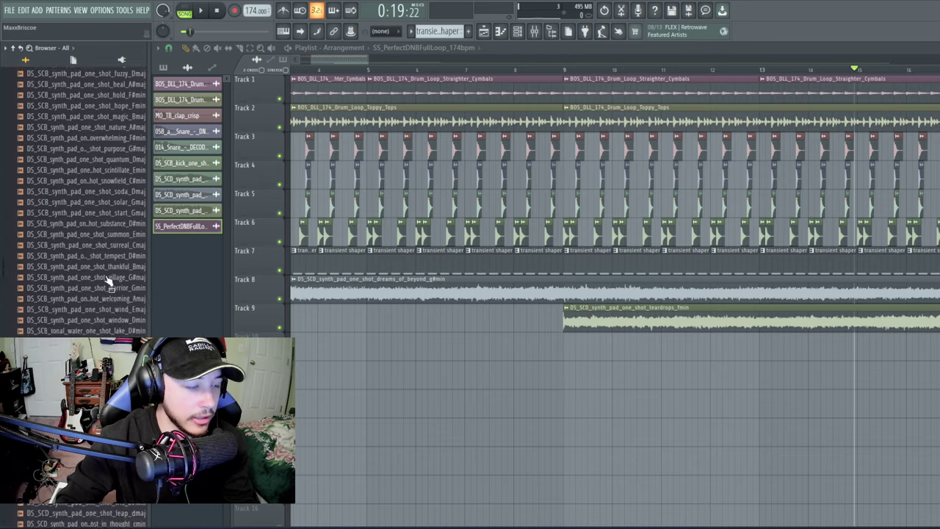
pyautogui.scroll(20, 96, 281)
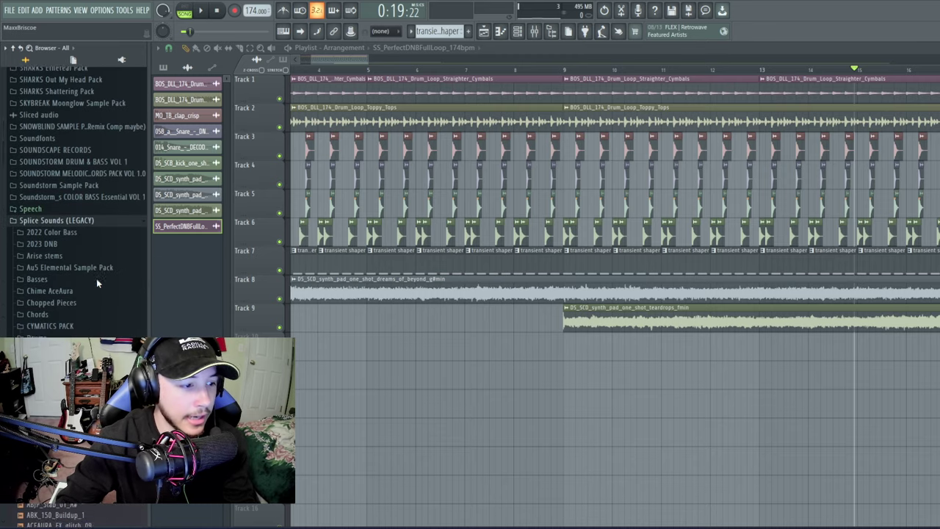
pyautogui.scroll(-3, 96, 282)
pyautogui.click(39, 224)
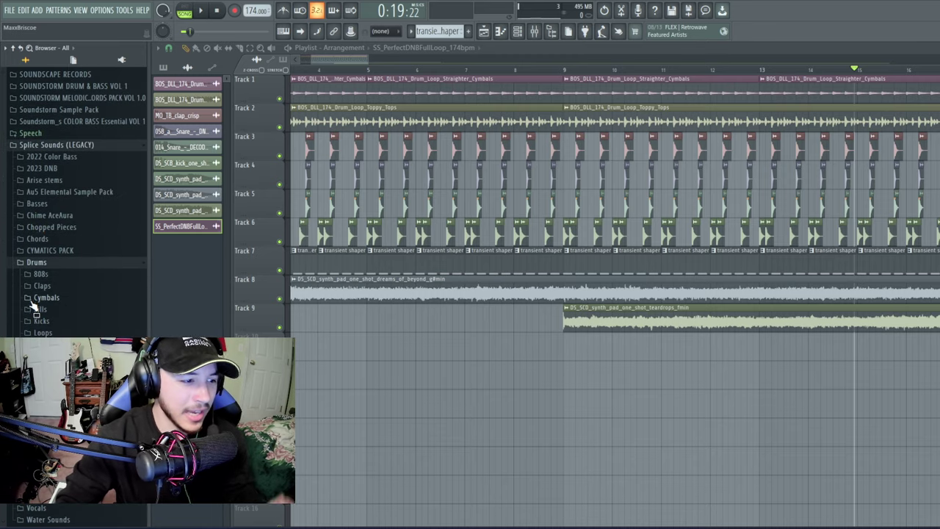
# - Expand the Cymbals folder, look through its top loops and audition Fox_top_loop_intent_01_172
pyautogui.click(58, 298)
pyautogui.scroll(-3, 59, 299)
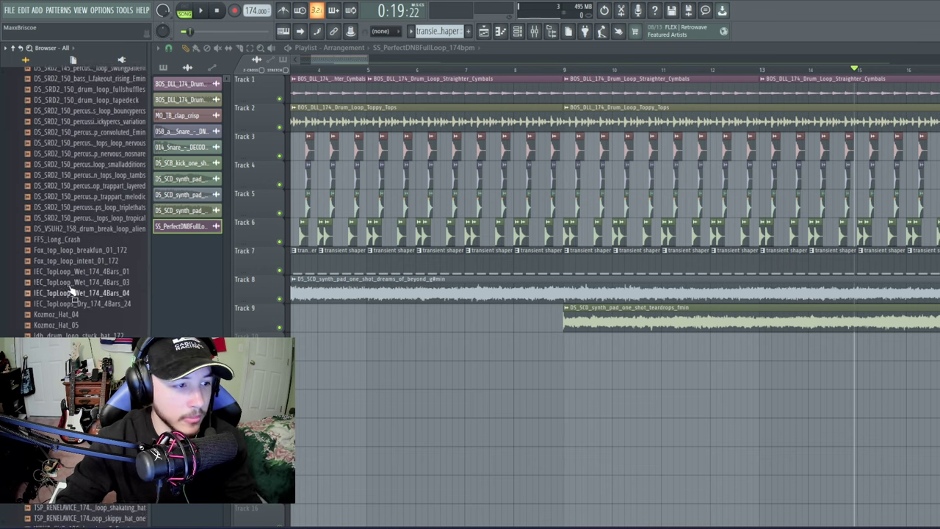
pyautogui.scroll(3, 81, 291)
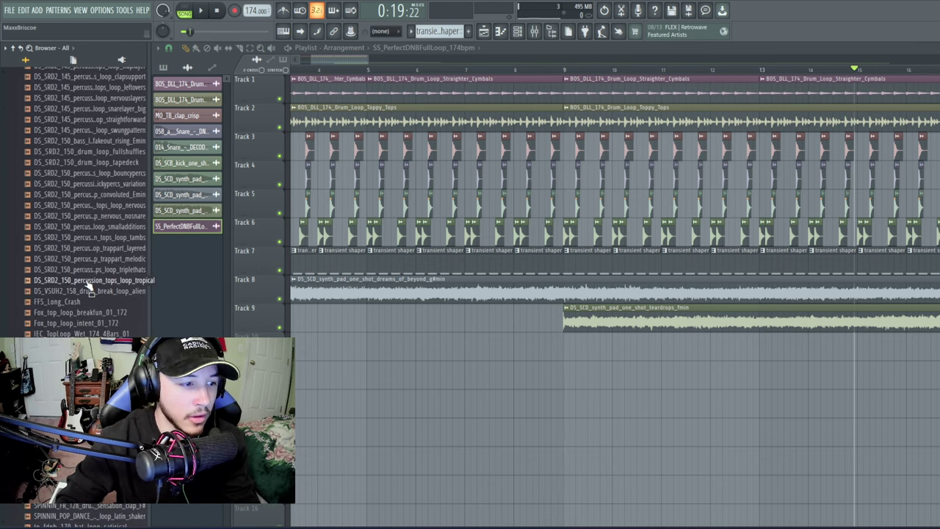
pyautogui.scroll(-6, 88, 286)
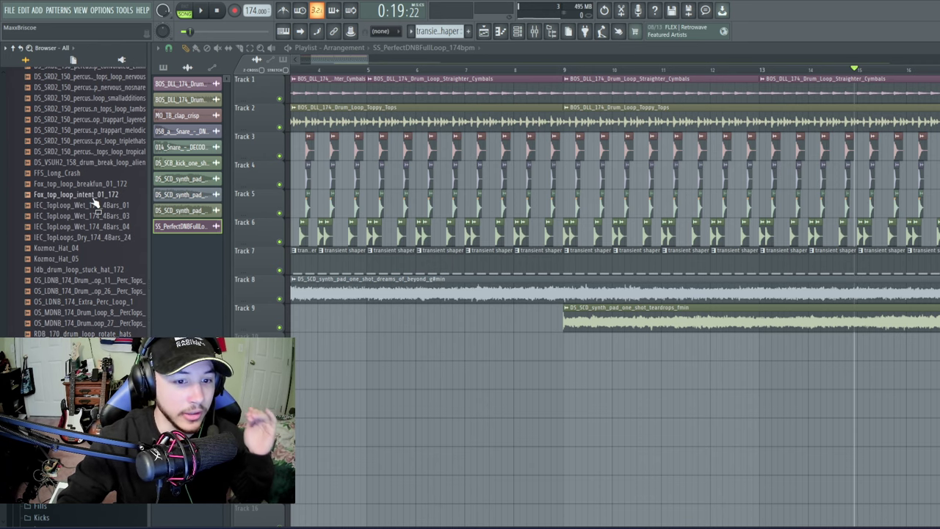
pyautogui.moveTo(354, 61); pyautogui.dragTo(307, 61)
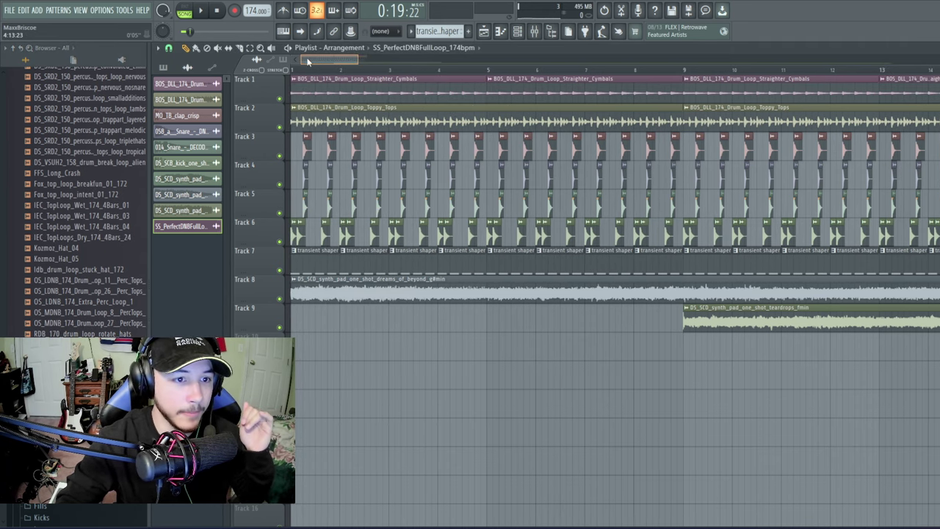
pyautogui.click(73, 194)
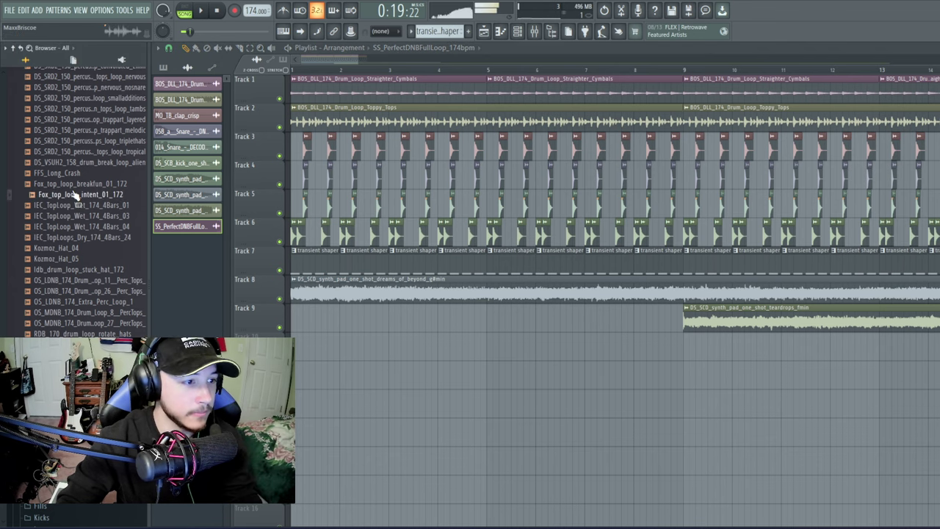
# - Add Fox_top_loop_intent_01_172 to the start of Track 10 and fit the sample to the project tempo
pyautogui.moveTo(81, 205); pyautogui.dragTo(304, 345)
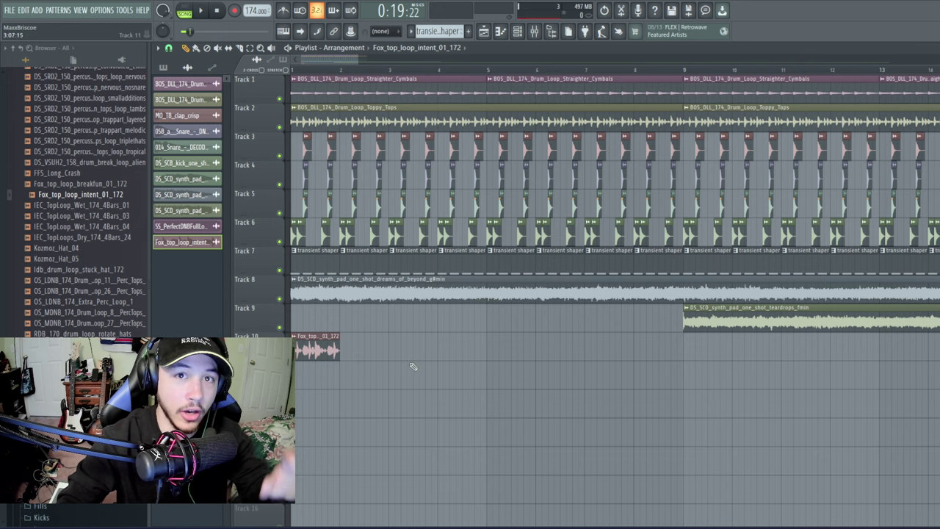
pyautogui.rightClick(299, 337)
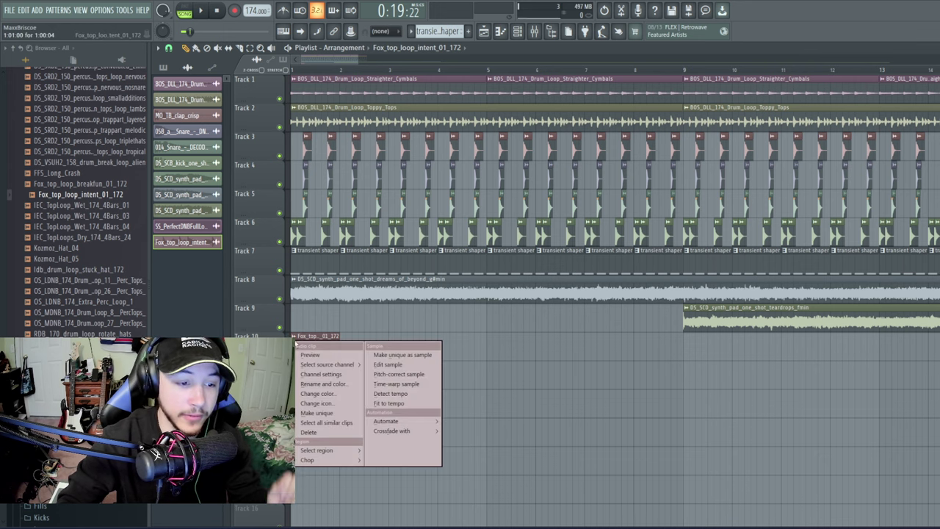
pyautogui.click(381, 403)
pyautogui.click(490, 367)
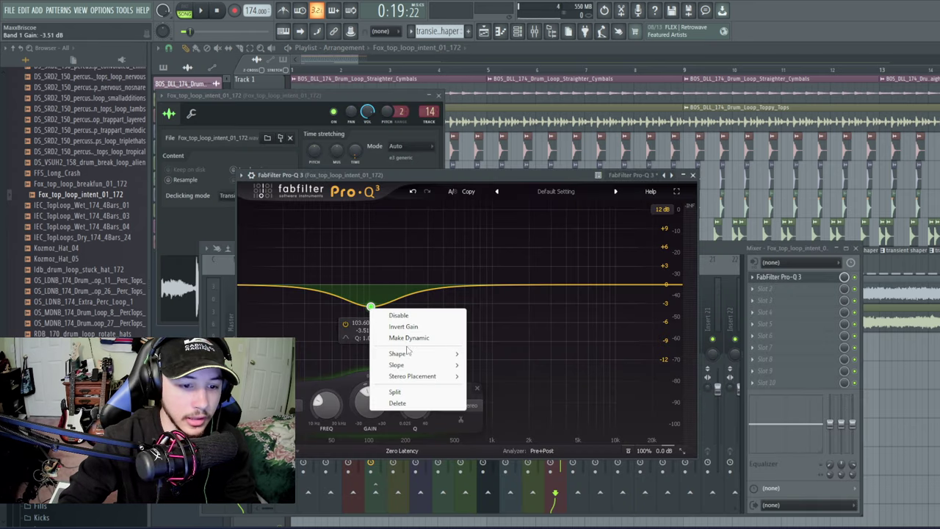
# - Turn the Fox loop's Pro-Q 3 band into a Low Cut with a 36 dB/oct slope and raise its cutoff frequency
pyautogui.moveTo(430, 355)
pyautogui.click(494, 378)
pyautogui.click(293, 405)
pyautogui.click(297, 373)
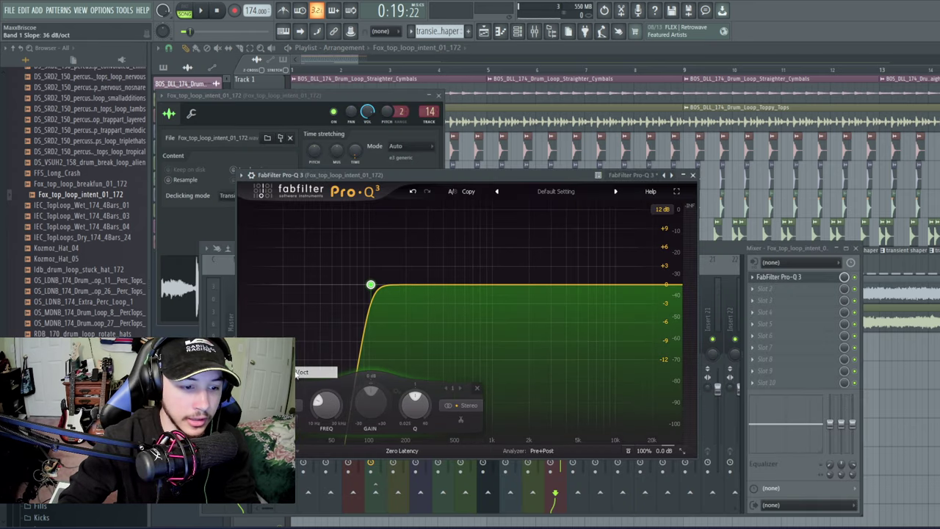
pyautogui.moveTo(372, 286); pyautogui.dragTo(404, 313)
pyautogui.click(367, 71)
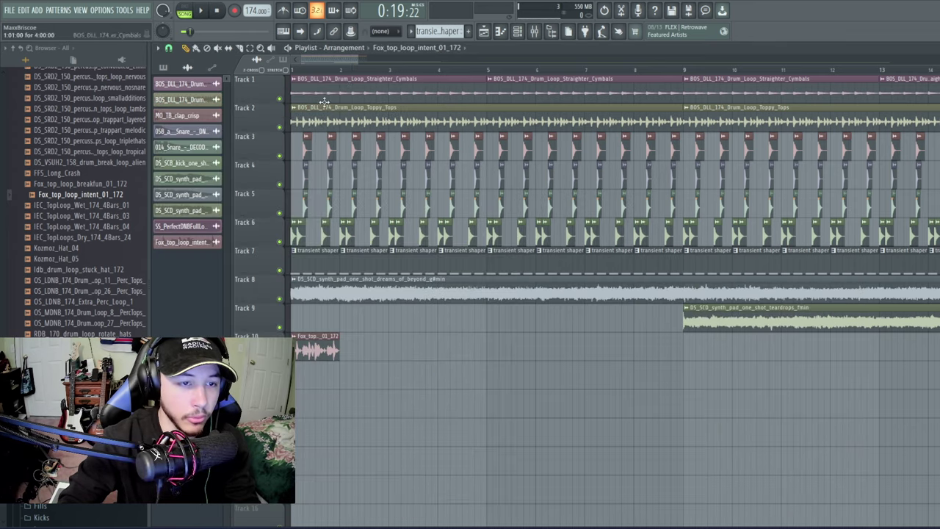
# - Repeat the Fox top loop along Track 10 from bar 2 and compare playback with the track muted and unmuted
pyautogui.moveTo(377, 369); pyautogui.dragTo(932, 372)
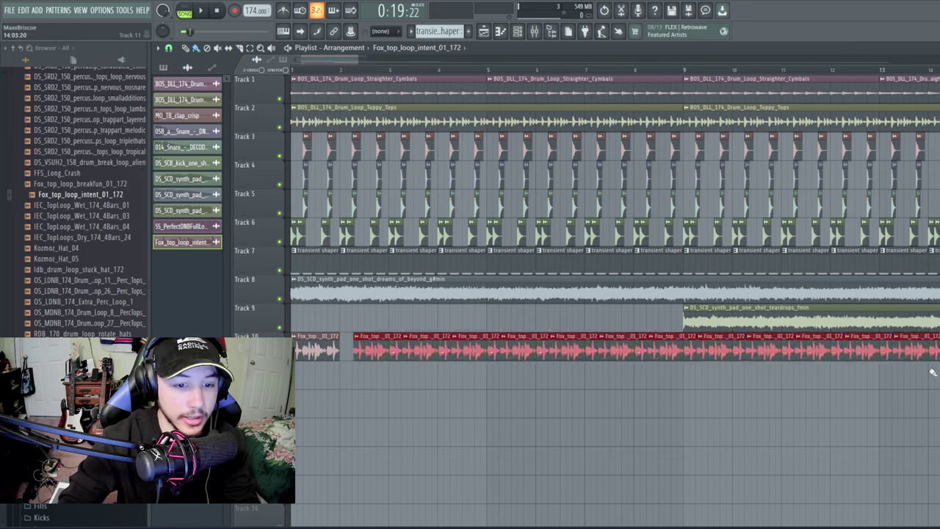
pyautogui.moveTo(367, 348); pyautogui.dragTo(354, 348)
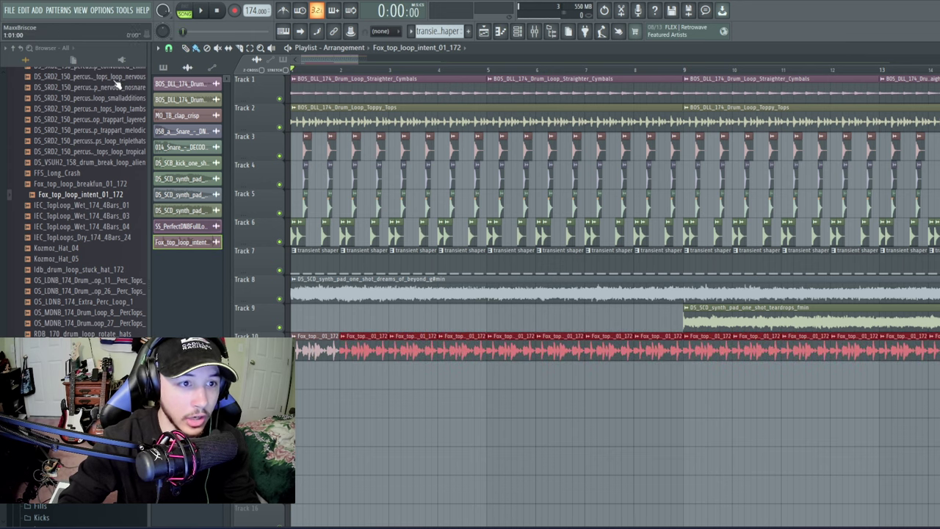
pyautogui.click(279, 356)
pyautogui.press('space')
pyautogui.keyDown('ctrl'); pyautogui.click(346, 392); pyautogui.keyUp('ctrl')
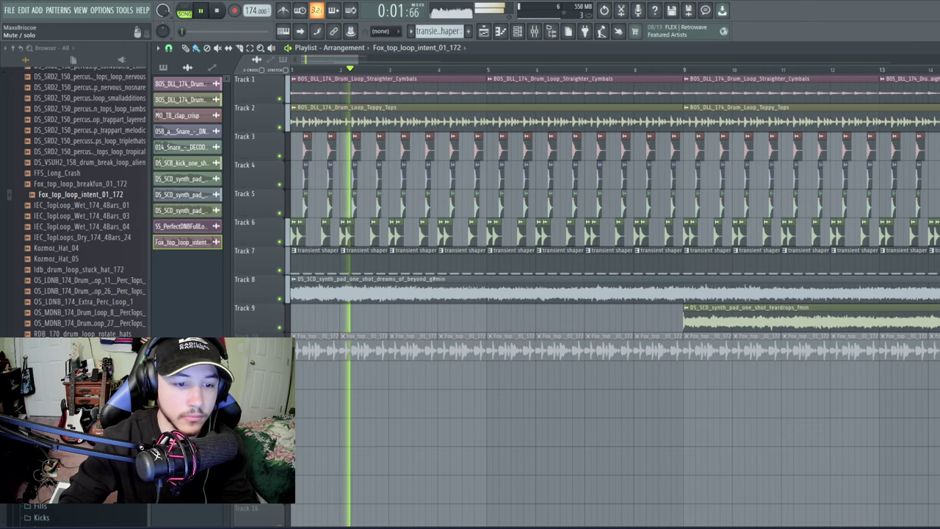
pyautogui.click(279, 355)
# - Extend the Fox loop copies on Track 10 up to bar 17 and set the loop's mixer volume to 70%
pyautogui.click(535, 37)
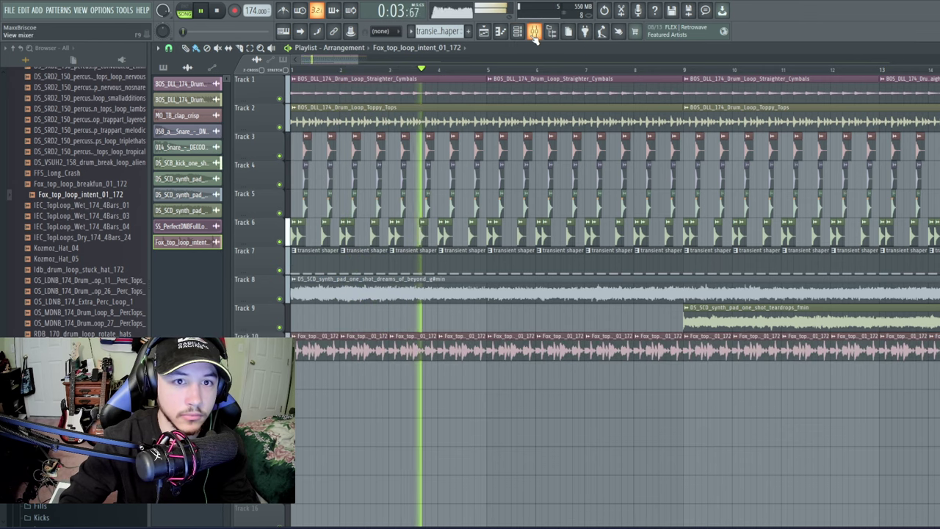
pyautogui.moveTo(343, 58); pyautogui.dragTo(359, 59)
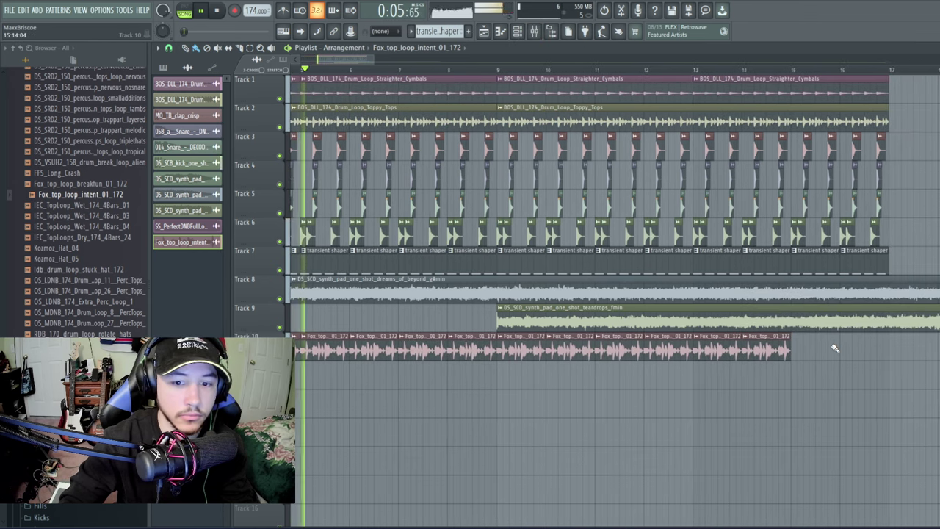
pyautogui.moveTo(800, 351); pyautogui.dragTo(855, 350)
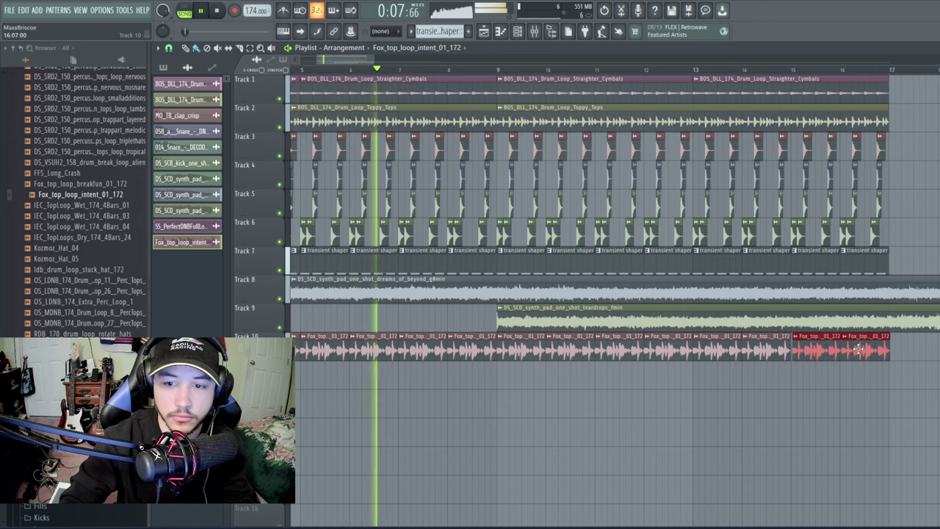
pyautogui.click(534, 34)
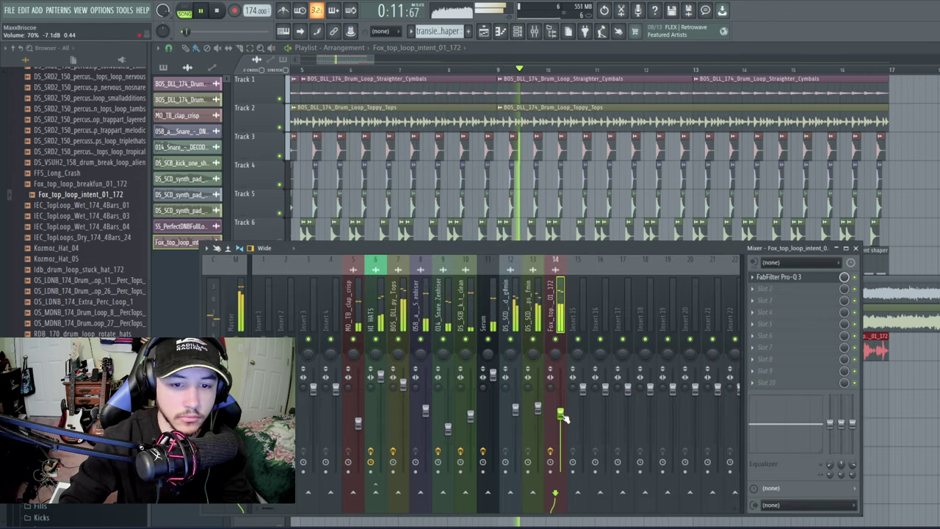
pyautogui.moveTo(365, 59)
pyautogui.mouseDown()
pyautogui.moveTo(390, 59)
pyautogui.moveTo(373, 61)
pyautogui.mouseUp()
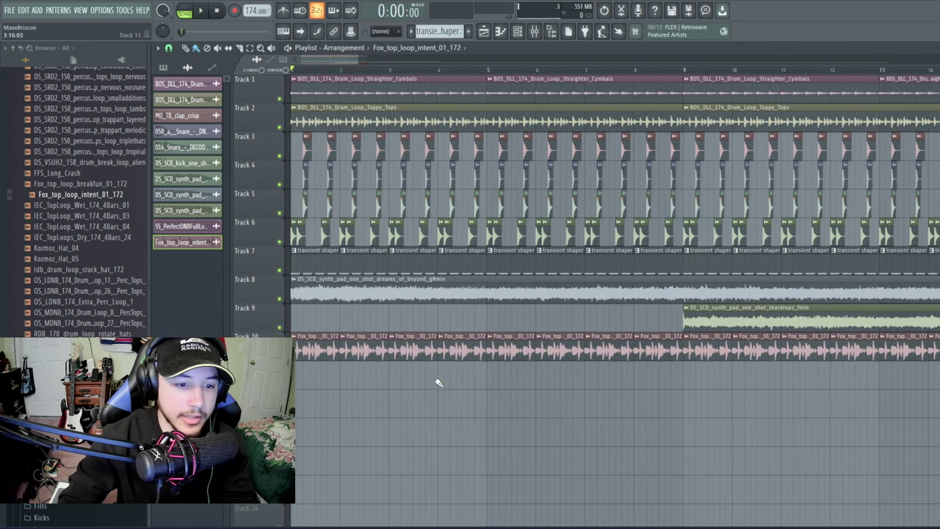
# - Browse the Drums folder's Fills samples and place PHOTEK_drum_loop_burly_02_175 at the start of Track 11
pyautogui.scroll(15, 88, 311)
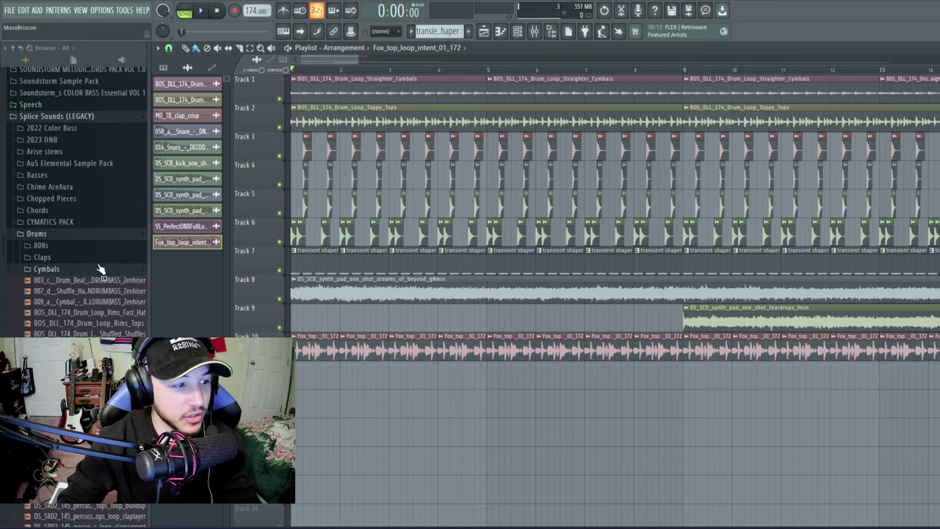
pyautogui.click(42, 269)
pyautogui.click(52, 281)
pyautogui.scroll(-8, 51, 284)
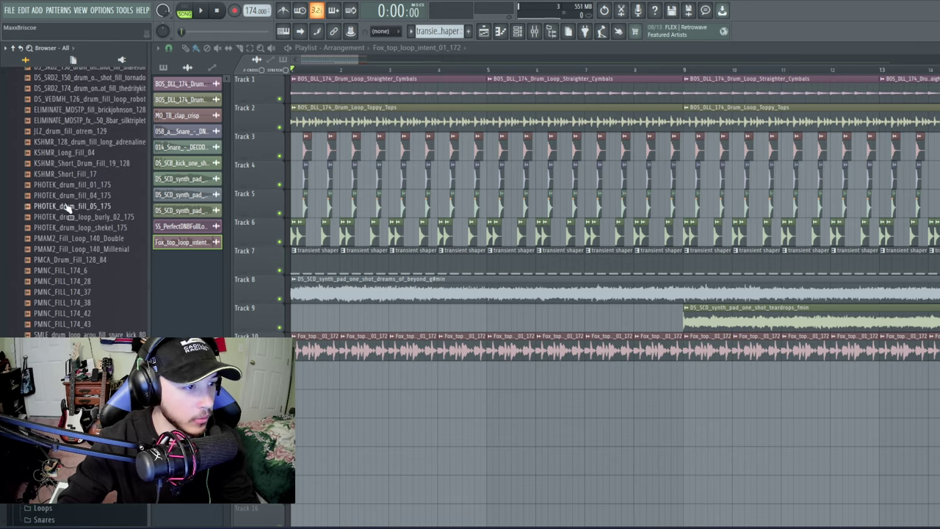
pyautogui.moveTo(70, 216); pyautogui.dragTo(383, 397)
pyautogui.rightClick(383, 396)
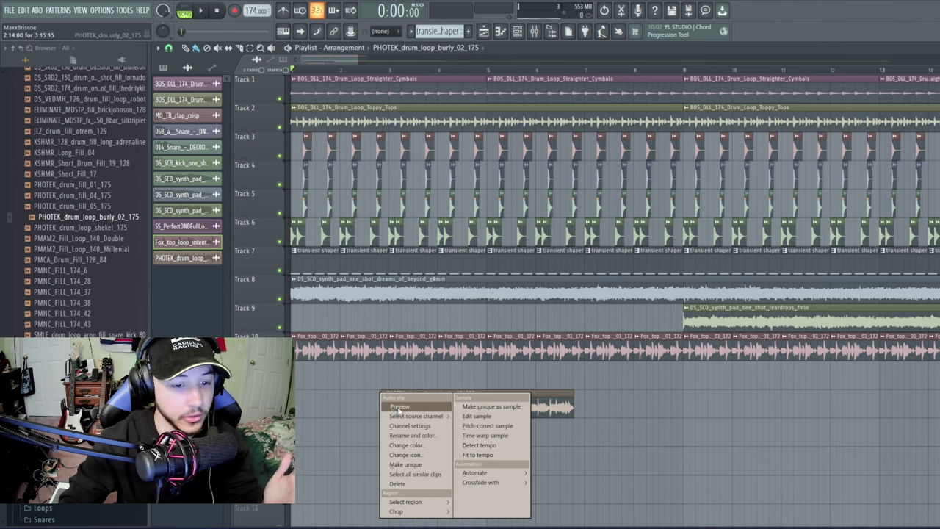
pyautogui.click(399, 408)
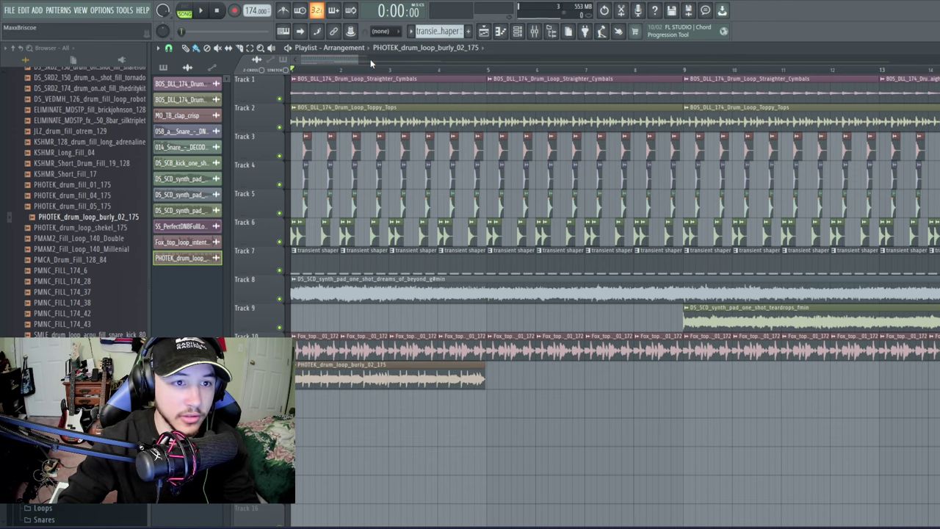
# - Slice the PHOTEK drum loop on Track 11 and trim it to short pieces at the start of bar 3 and within bar 4
pyautogui.moveTo(356, 58); pyautogui.dragTo(323, 58)
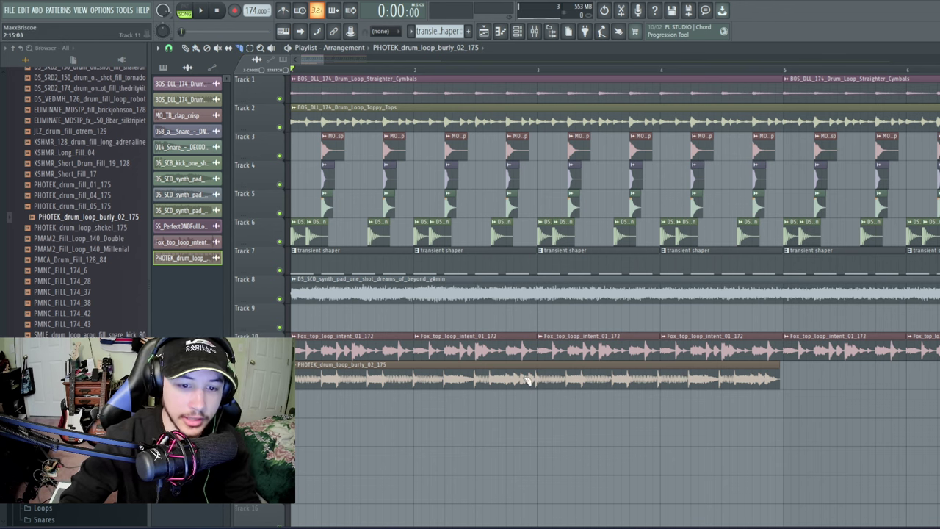
pyautogui.press('space')
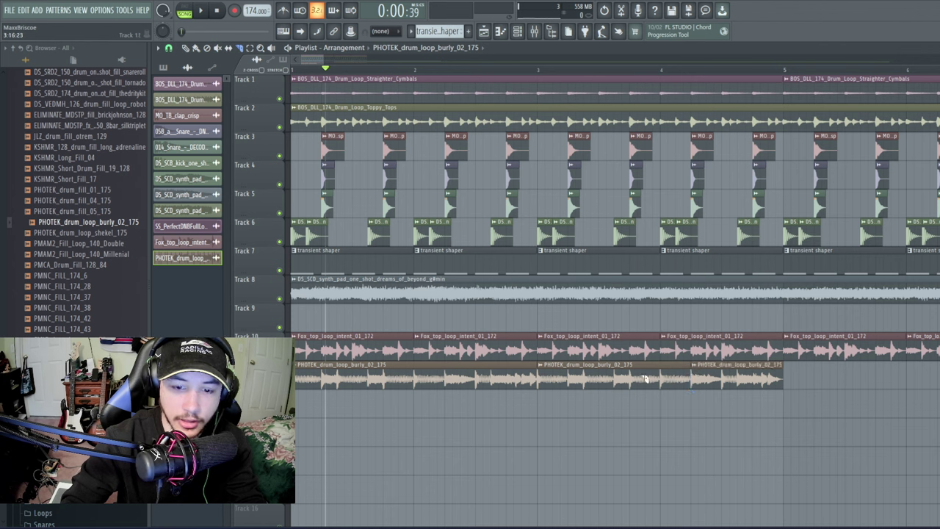
pyautogui.click(186, 47)
pyautogui.click(540, 366)
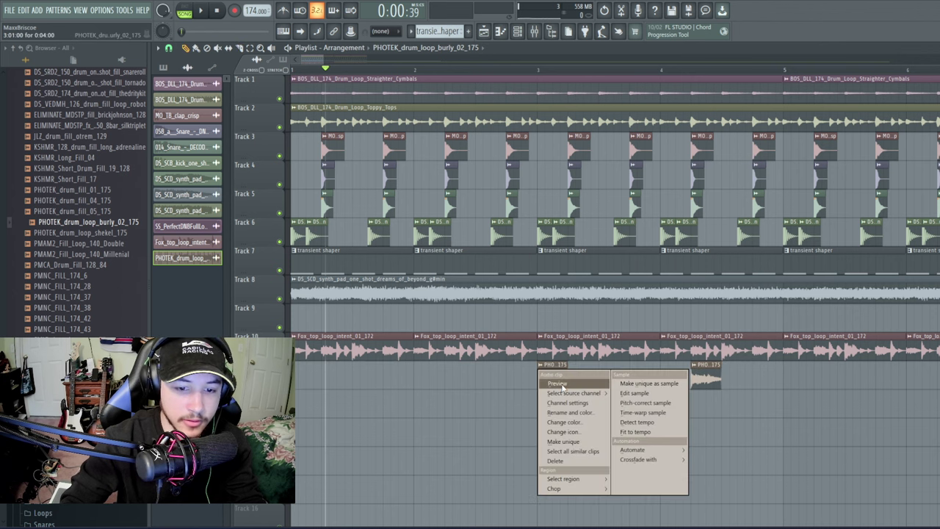
pyautogui.click(558, 385)
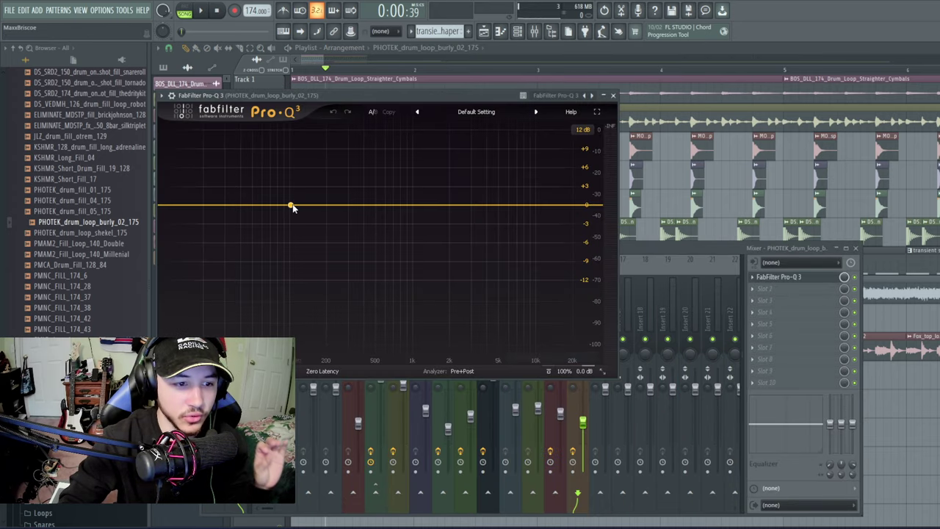
# - Add a steeper Low Cut with a raised cutoff to the PHOTEK loop in Pro-Q 3 and lower its mixer volume
pyautogui.moveTo(294, 204); pyautogui.dragTo(294, 252)
pyautogui.rightClick(294, 253)
pyautogui.moveTo(339, 298)
pyautogui.click(420, 320)
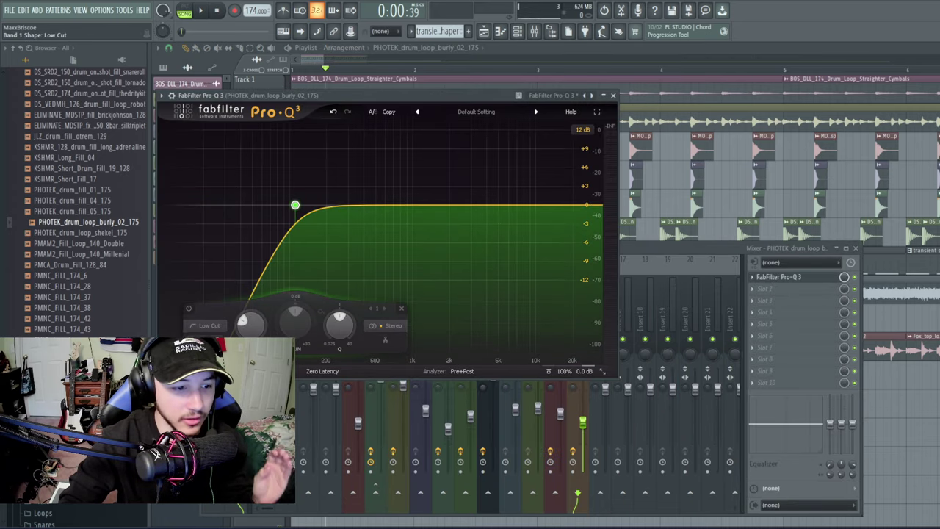
pyautogui.click(209, 420)
pyautogui.moveTo(296, 206); pyautogui.dragTo(329, 225)
pyautogui.click(606, 400)
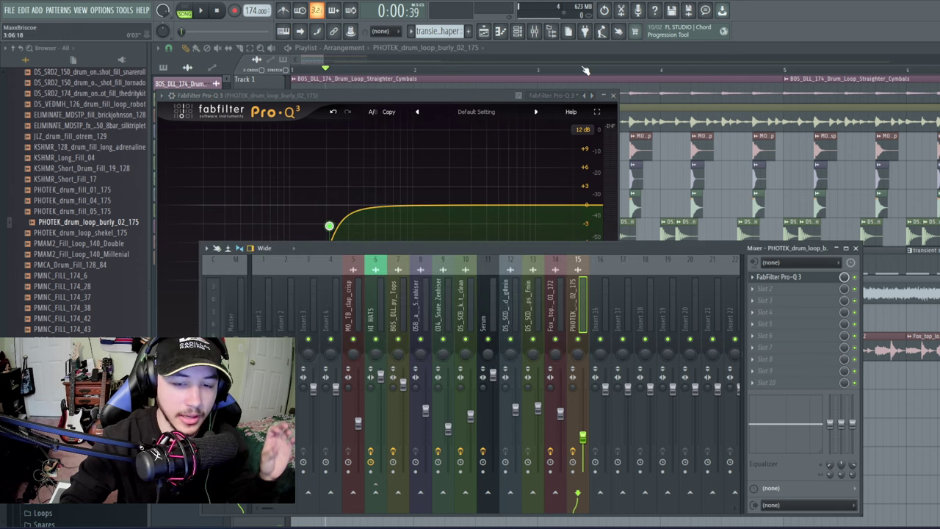
pyautogui.click(614, 97)
# - Repeat the PHOTEK slices along Track 11, play the arrangement and raise the loop's mixer volume slightly
pyautogui.moveTo(320, 61); pyautogui.dragTo(348, 60)
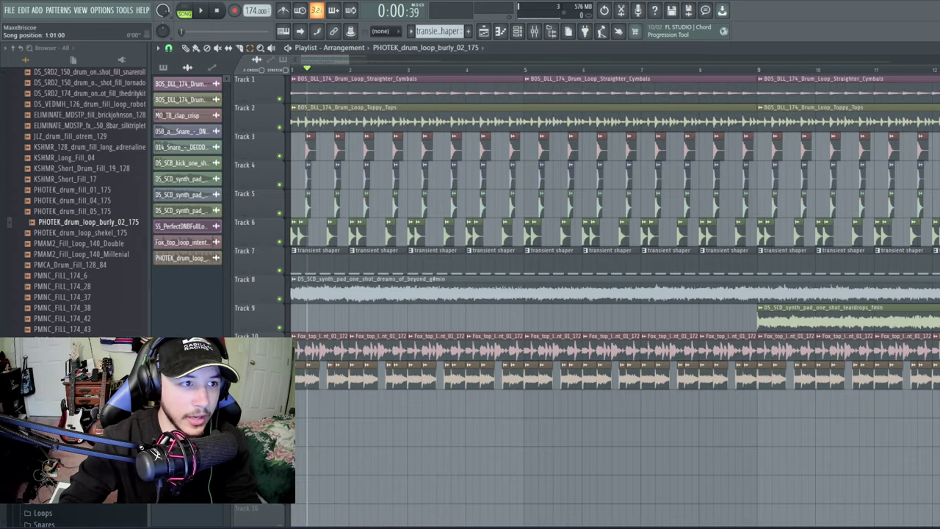
pyautogui.press('space')
pyautogui.press('F9')
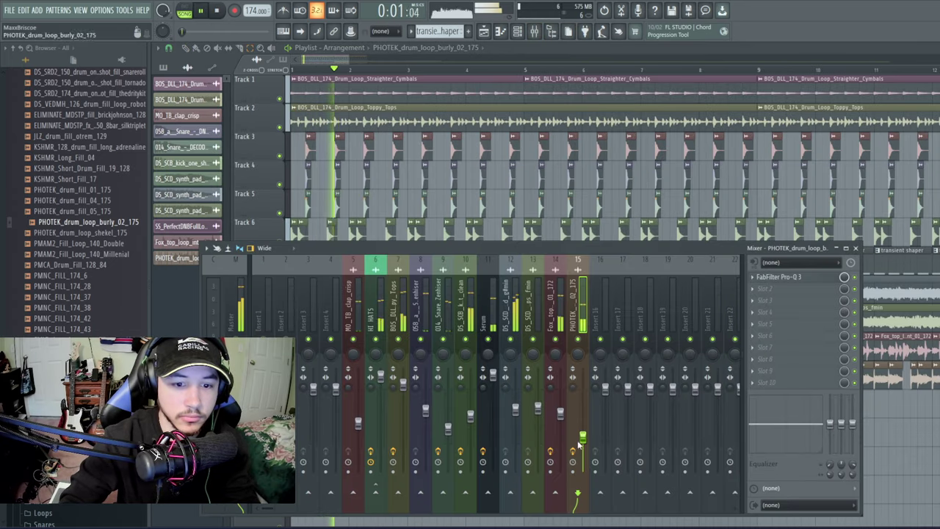
pyautogui.moveTo(582, 415); pyautogui.dragTo(582, 429)
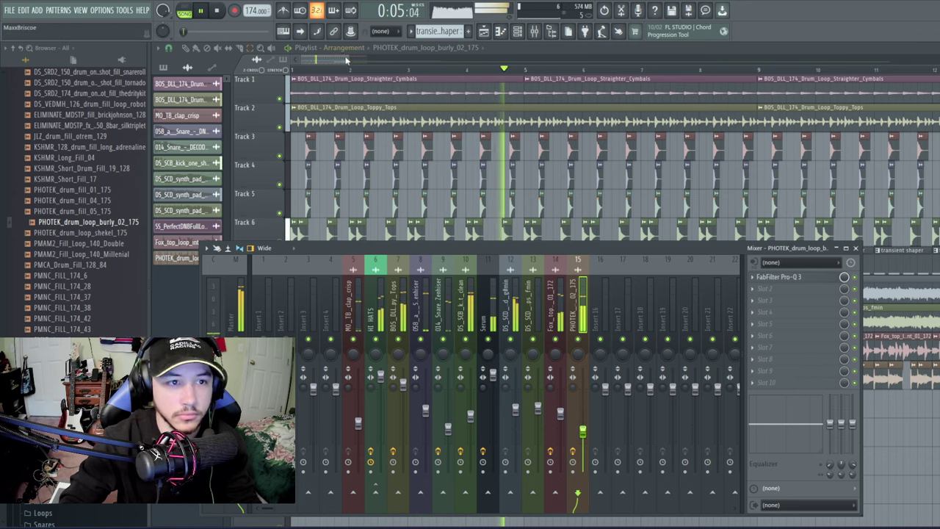
# - Audition Track 11 in the full arrangement and remove the surplus PHOTEK slices past bar 17
pyautogui.moveTo(346, 60); pyautogui.dragTo(377, 60)
pyautogui.click(279, 384)
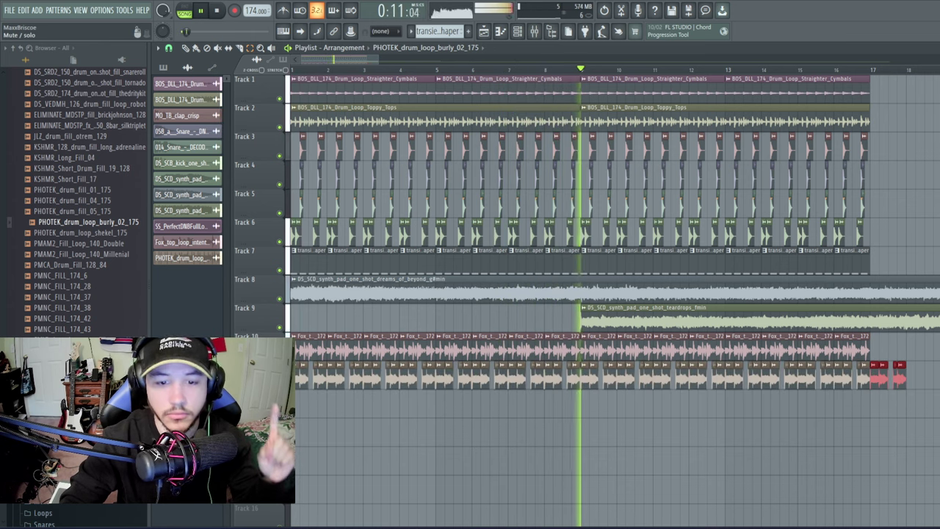
pyautogui.hscroll(3, 367, 57)
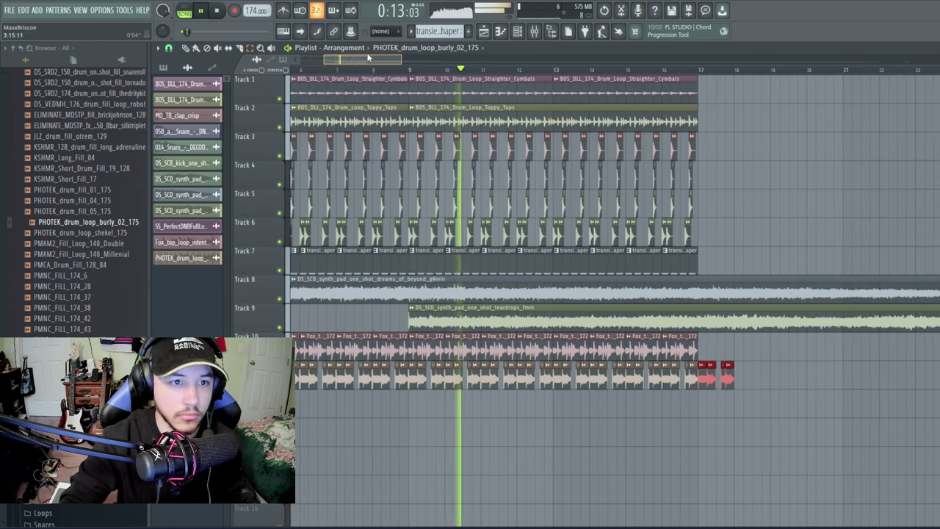
pyautogui.hscroll(3, 368, 58)
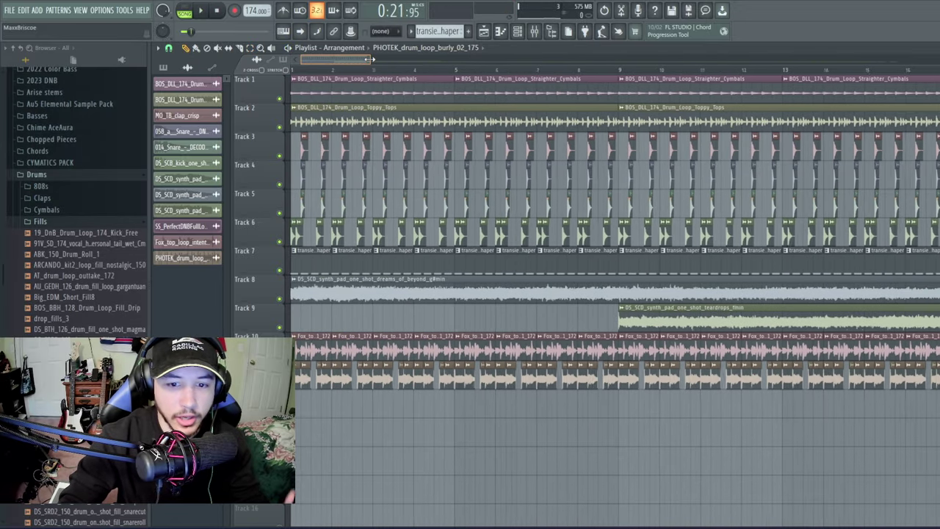
pyautogui.moveTo(369, 60); pyautogui.dragTo(370, 59)
# - Browse the FX samples and place CHIME_FX_reverser_kick_meat before bar 5 on Track 12 and CHIME_FX_reverser_into_snare_classic in bar 3 on Track 13
pyautogui.click(63, 224)
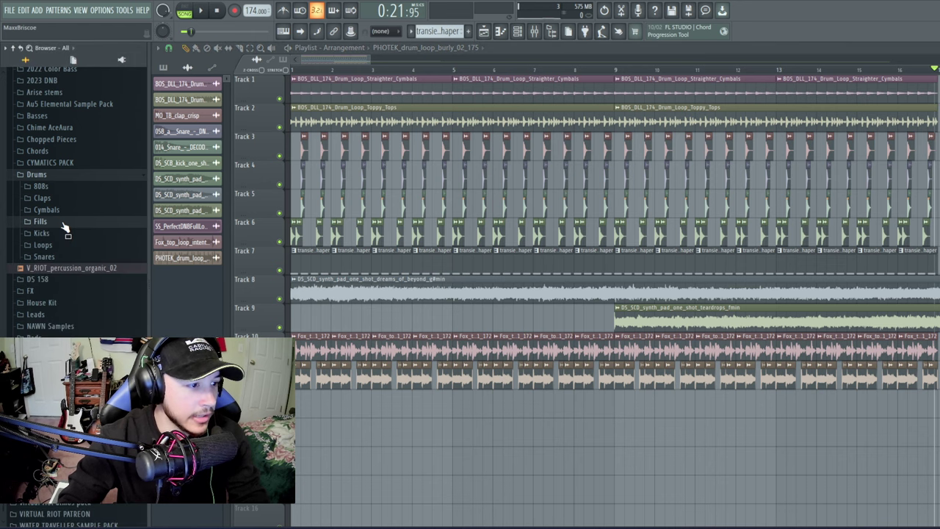
pyautogui.click(55, 283)
pyautogui.scroll(-10, 84, 290)
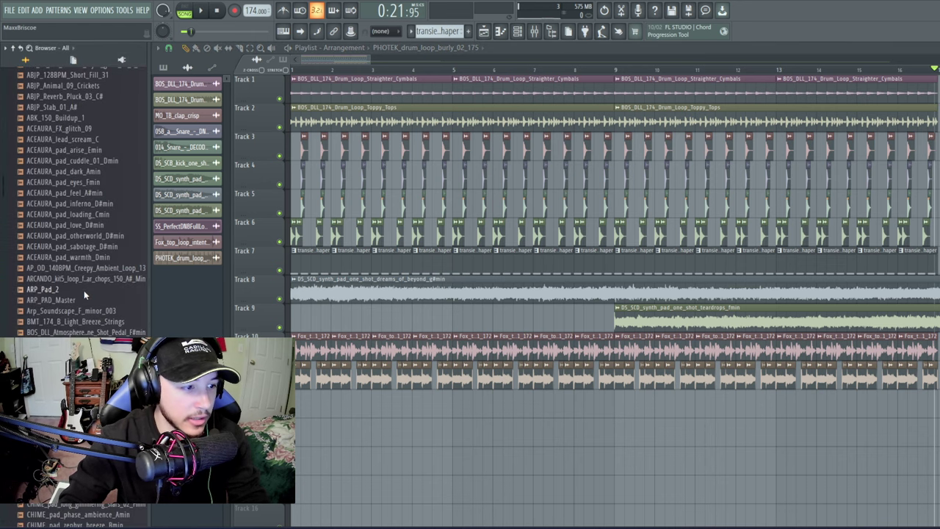
pyautogui.scroll(-3, 83, 290)
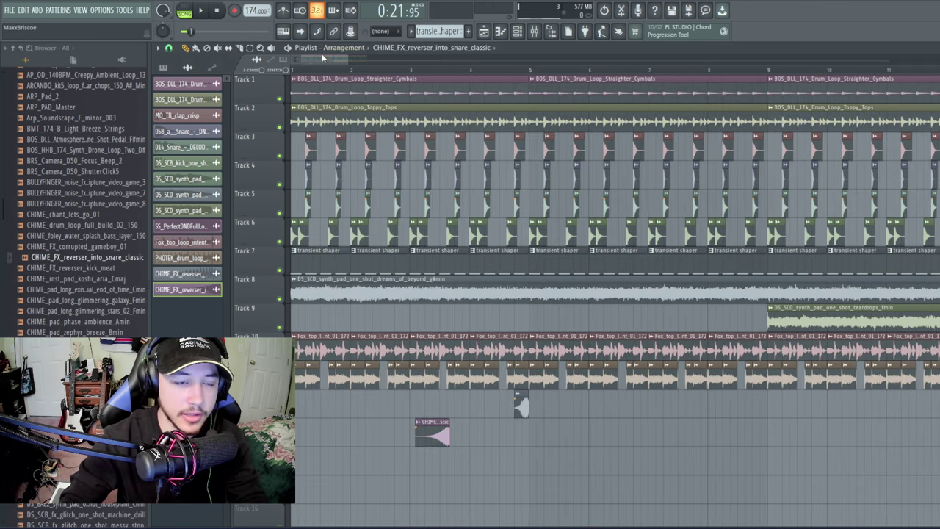
# - Play the arrangement from bar 1 to check the reverse FX clips on Tracks 12 and 13
pyautogui.moveTo(322, 58)
pyautogui.mouseDown()
pyautogui.moveTo(329, 59)
pyautogui.moveTo(313, 60)
pyautogui.mouseUp()
pyautogui.scroll(-3, 623, 234)
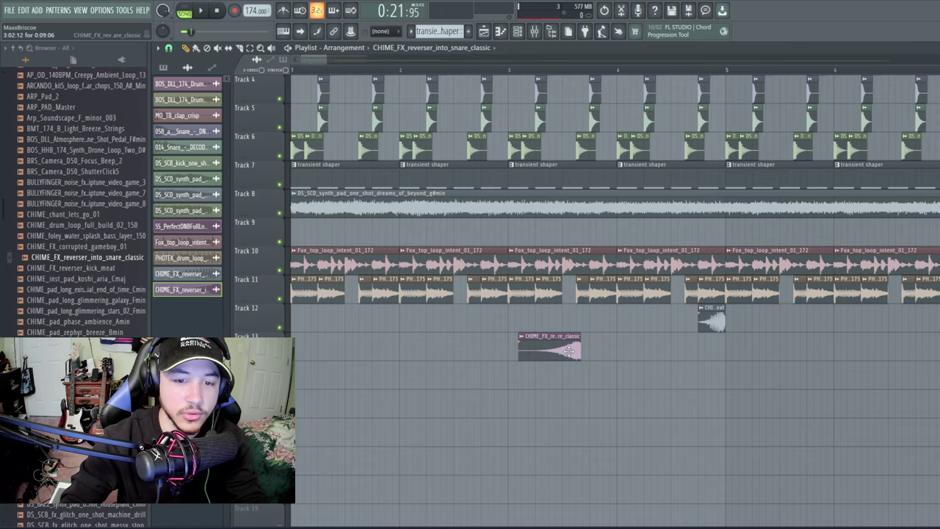
pyautogui.scroll(3, 562, 354)
pyautogui.scroll(1, 517, 84)
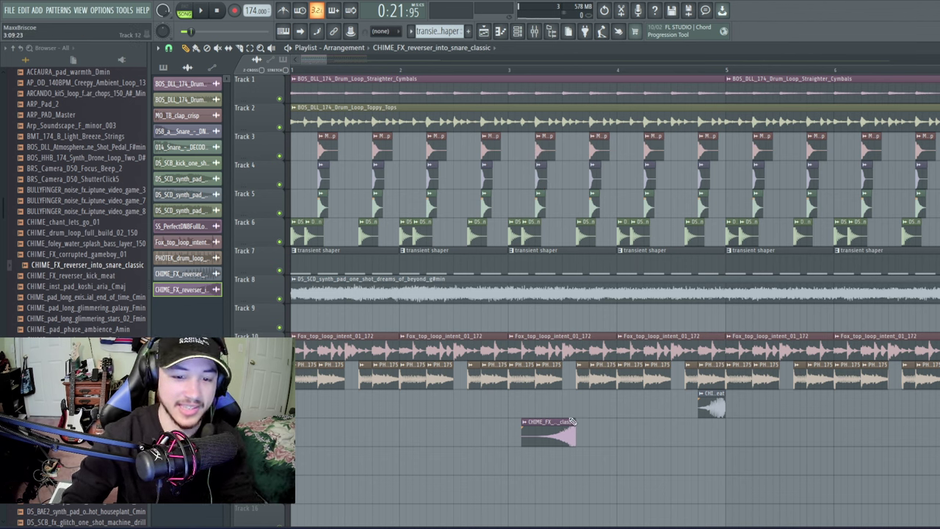
pyautogui.rightClick(532, 424)
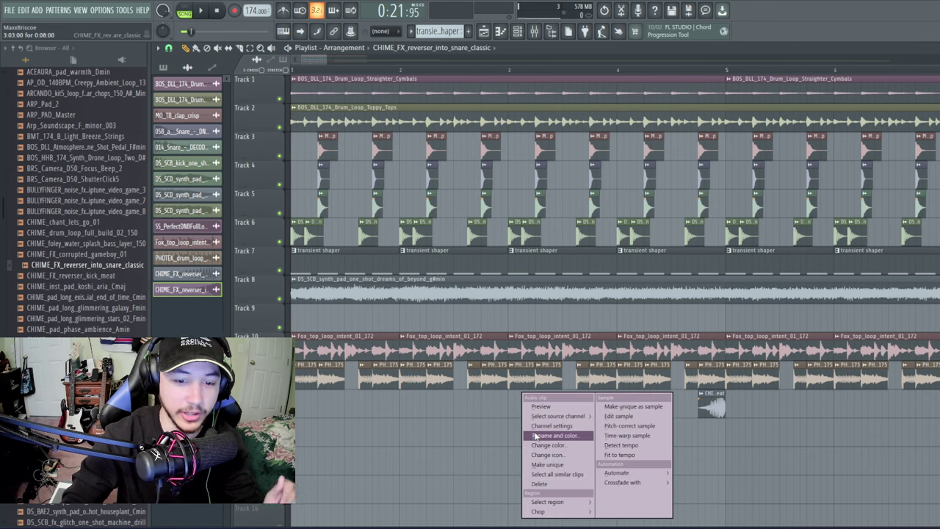
pyautogui.click(304, 71)
pyautogui.press('space')
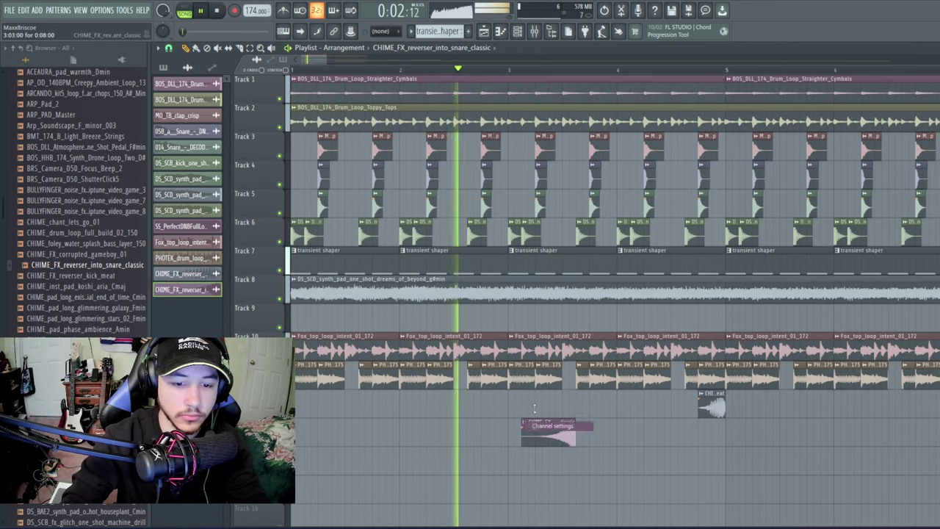
# - Route CHIME_FX_reverser_into_snare_classic to mixer track 16 and lower its mixer volume to about 54% while the arrangement plays
pyautogui.doubleClick(558, 434)
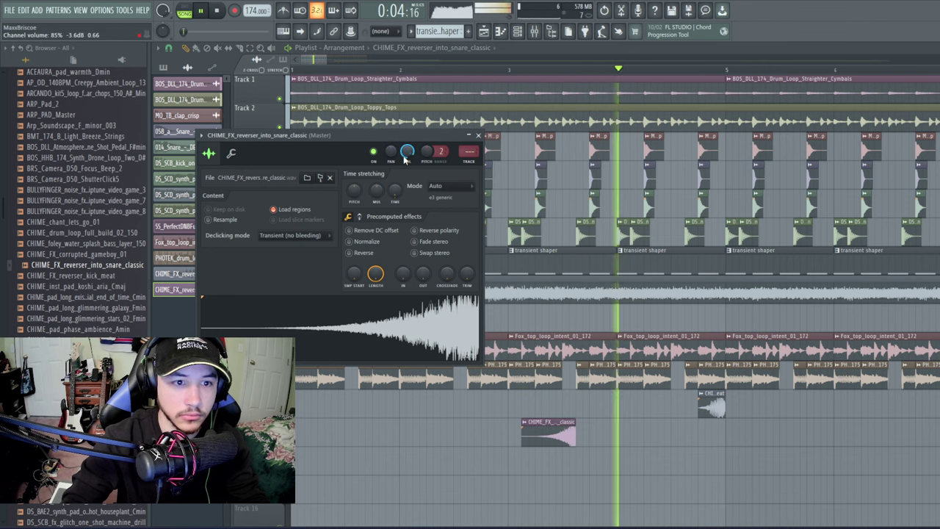
pyautogui.click(202, 12)
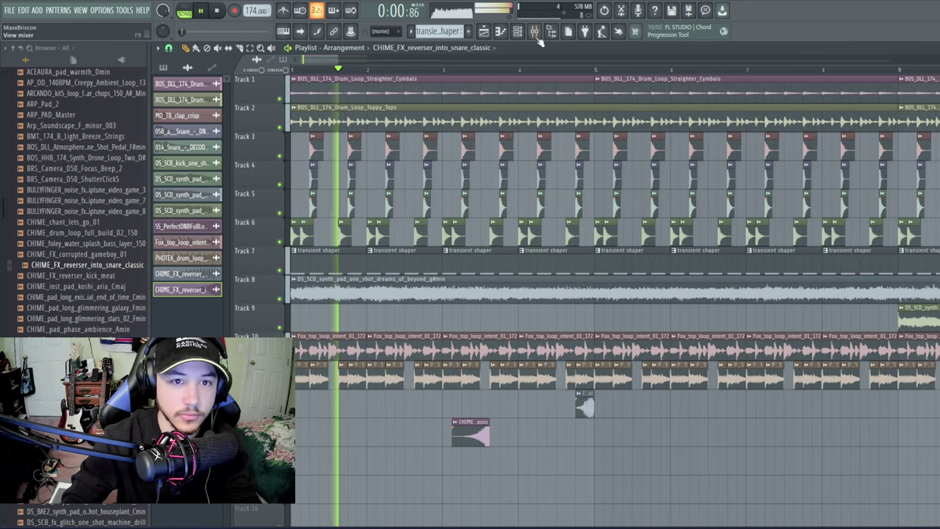
pyautogui.click(533, 31)
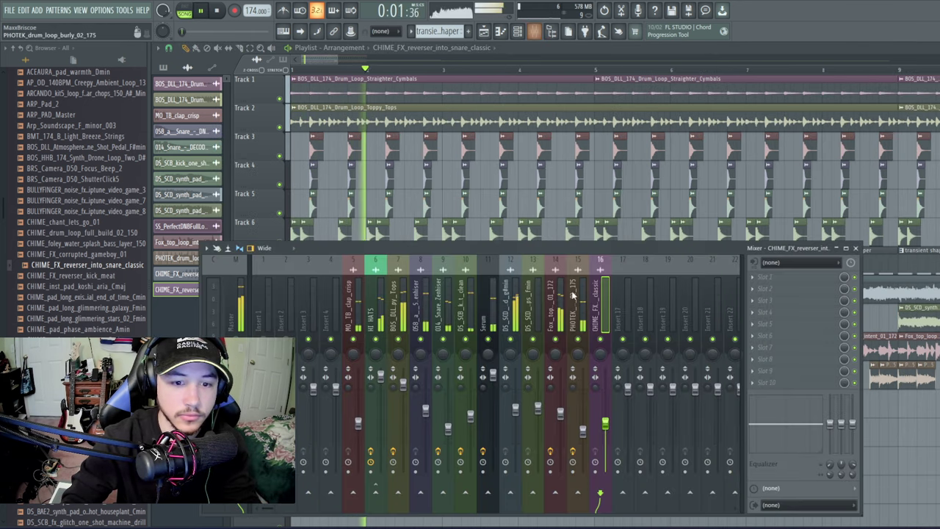
pyautogui.moveTo(605, 424); pyautogui.dragTo(605, 428)
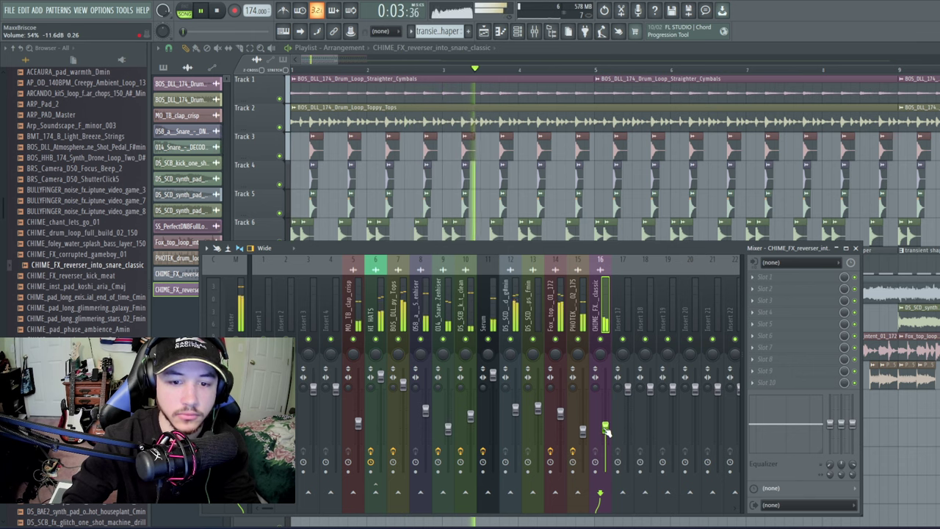
pyautogui.click(332, 60)
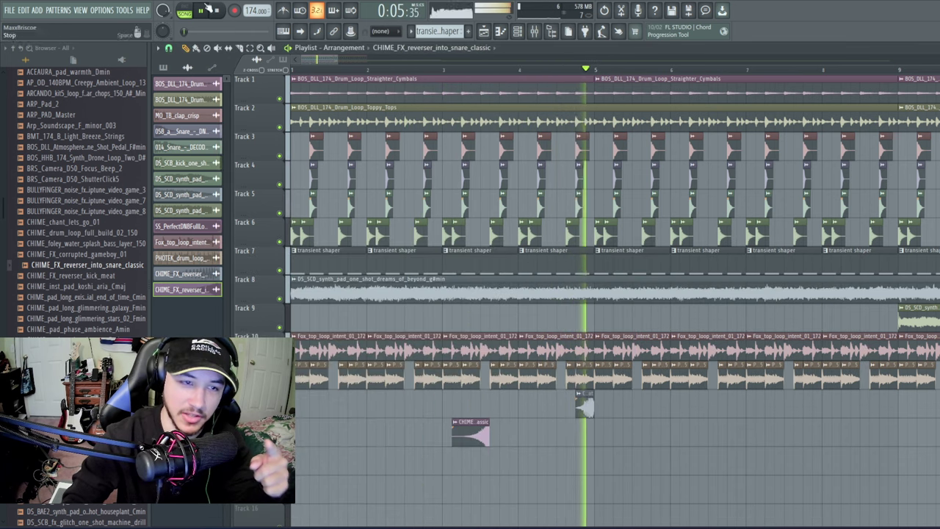
# - Repeat the two reverse FX clips on Tracks 12 and 13 every four bars up to bar 17
pyautogui.press('space')
pyautogui.moveTo(627, 444); pyautogui.dragTo(425, 393)
pyautogui.hscroll(5, 342, 58)
pyautogui.hotkey('ctrl', 'b')
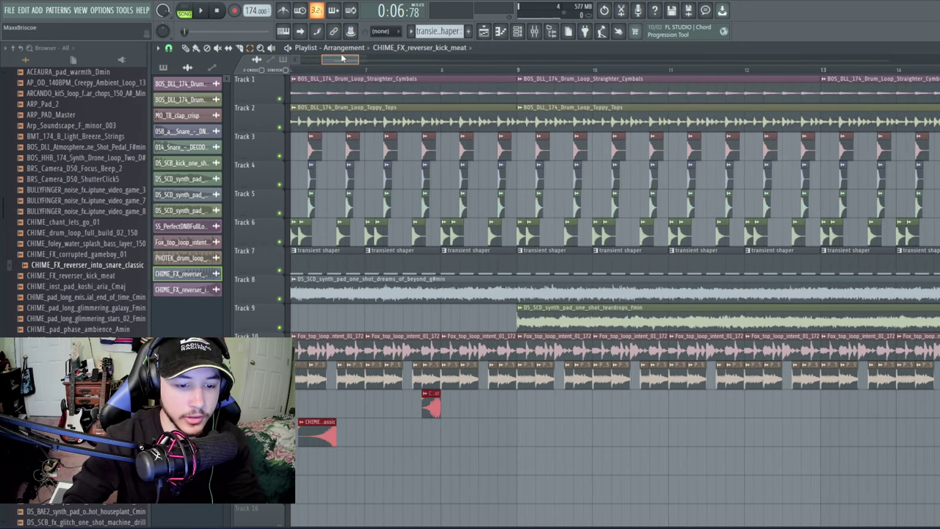
pyautogui.moveTo(431, 409); pyautogui.dragTo(520, 398)
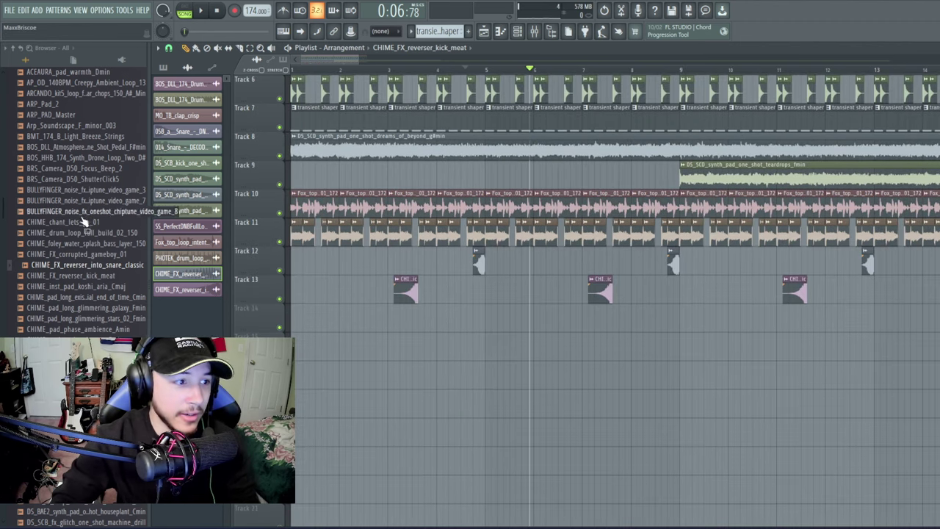
# - Add CHIME_crash_go_to from the CHIME_ACEAURA_hats_cymbals folder to Track 15 and route it to mixer track 17 with the Ambiance effects
pyautogui.scroll(8, 41, 286)
pyautogui.scroll(8, 39, 286)
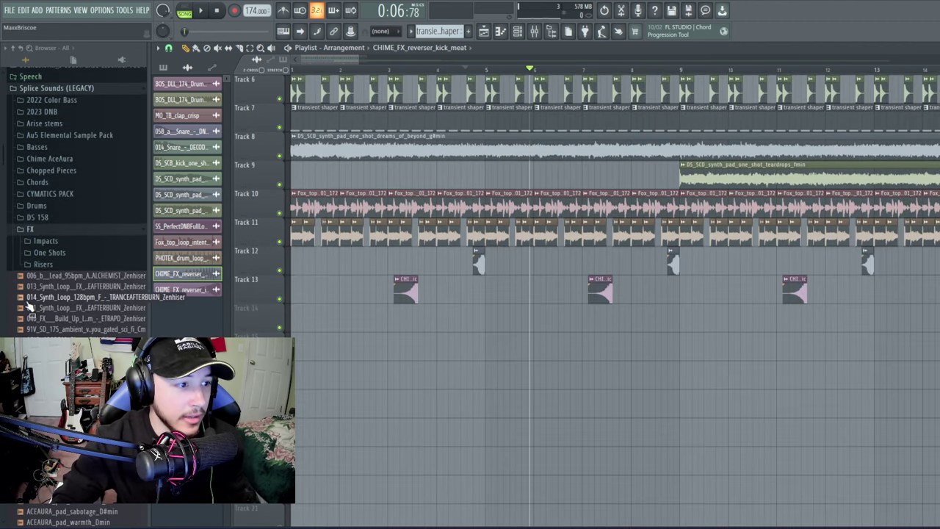
pyautogui.click(46, 224)
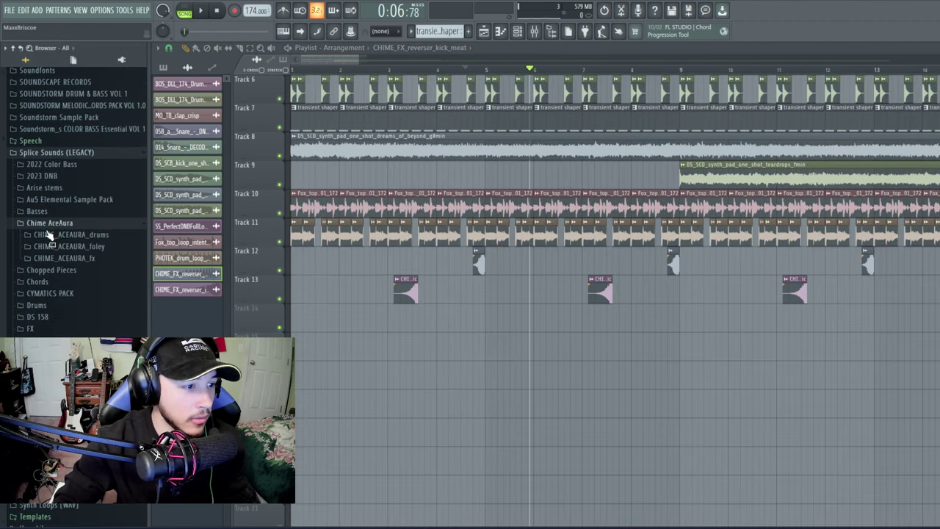
pyautogui.click(48, 235)
pyautogui.click(94, 270)
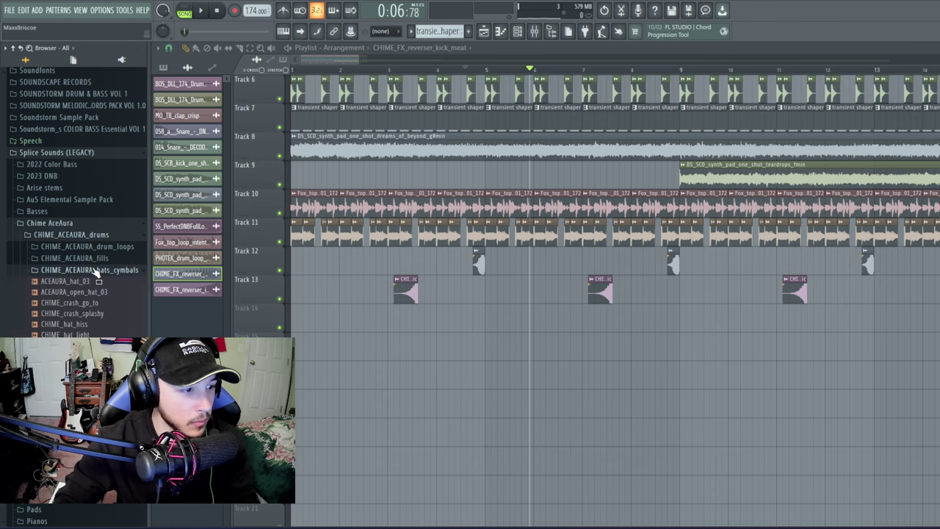
pyautogui.click(100, 315)
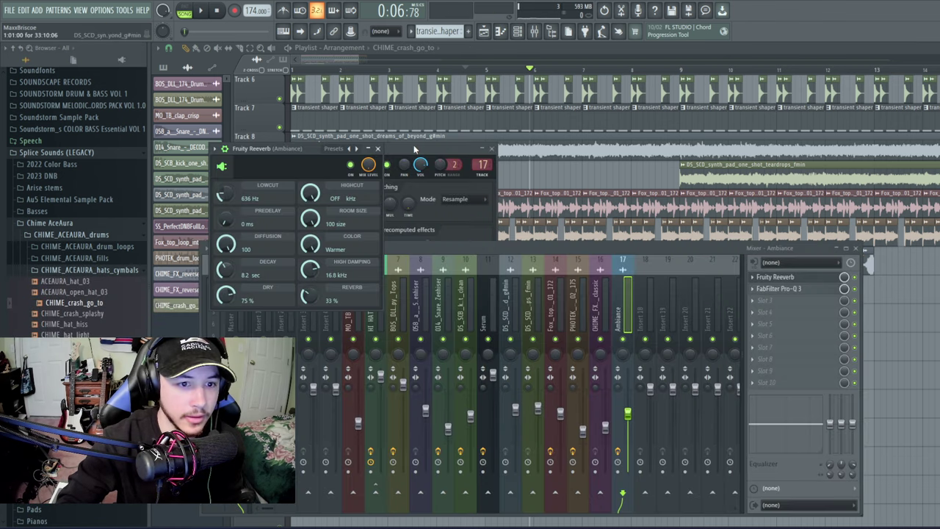
# - Lower the mixer volume of the crash's Ambiance track to about 54%
pyautogui.moveTo(413, 145); pyautogui.dragTo(488, 122)
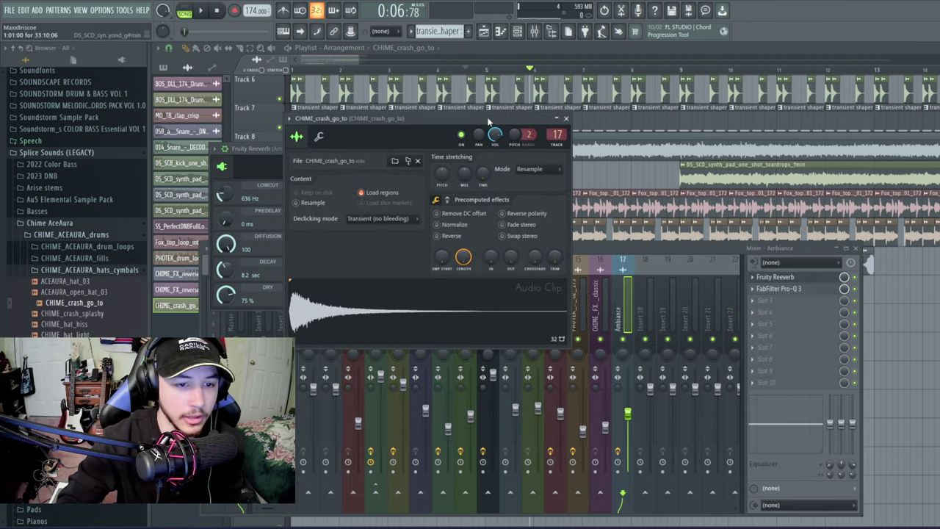
pyautogui.click(429, 321)
pyautogui.moveTo(627, 413); pyautogui.dragTo(628, 424)
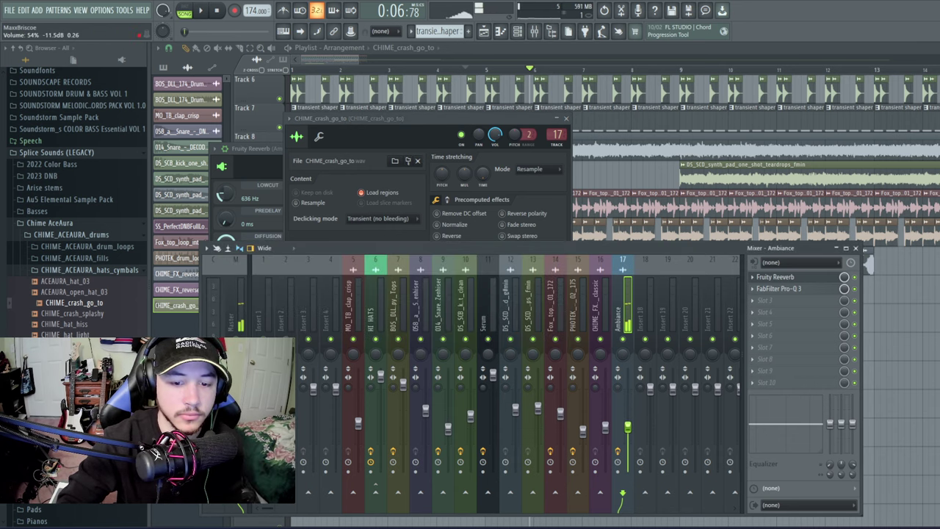
pyautogui.click(338, 47)
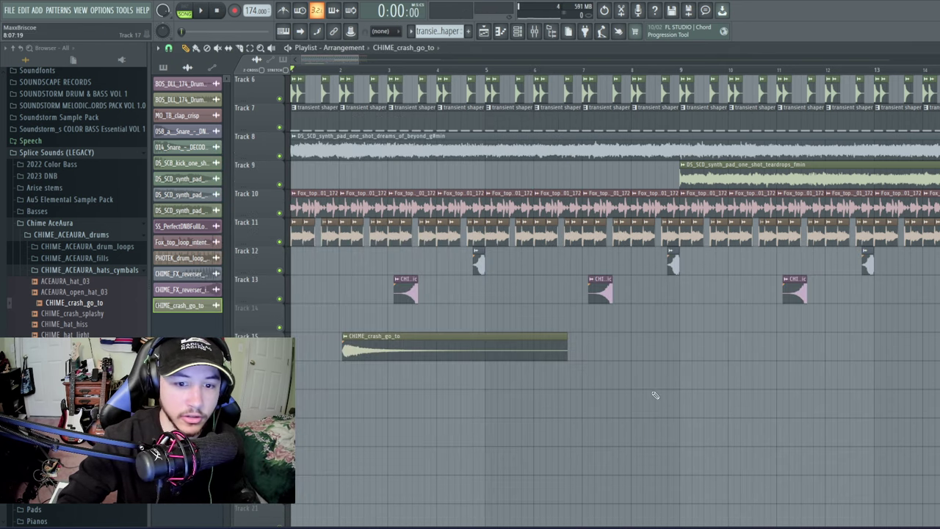
# - Move the CHIME_crash_go_to clip to bar 1 on Track 15 and place a second one at bar 9
pyautogui.moveTo(359, 350); pyautogui.dragTo(306, 350)
pyautogui.click(680, 353)
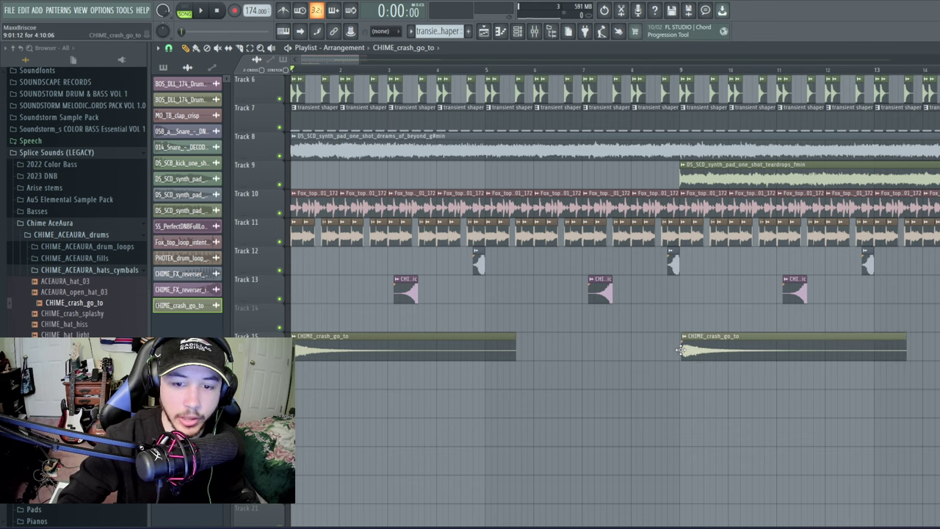
pyautogui.click(541, 34)
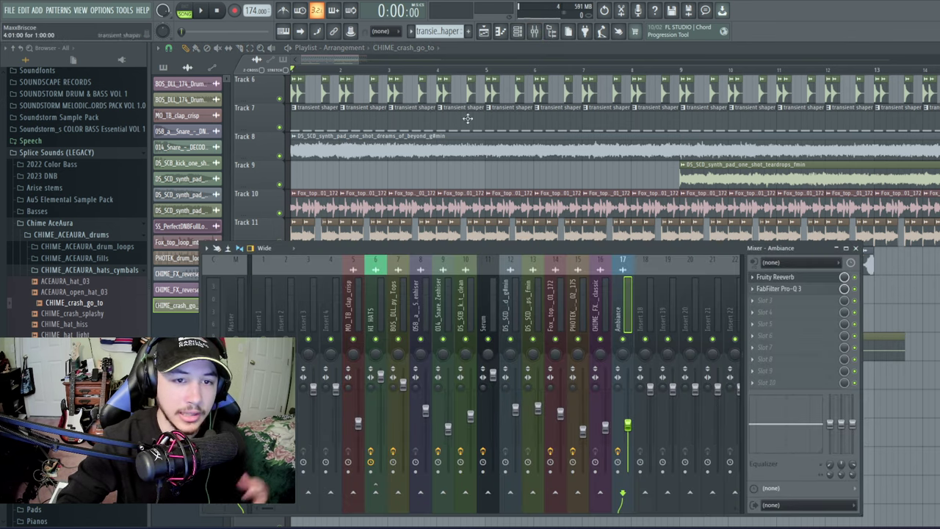
pyautogui.moveTo(331, 59); pyautogui.dragTo(293, 60)
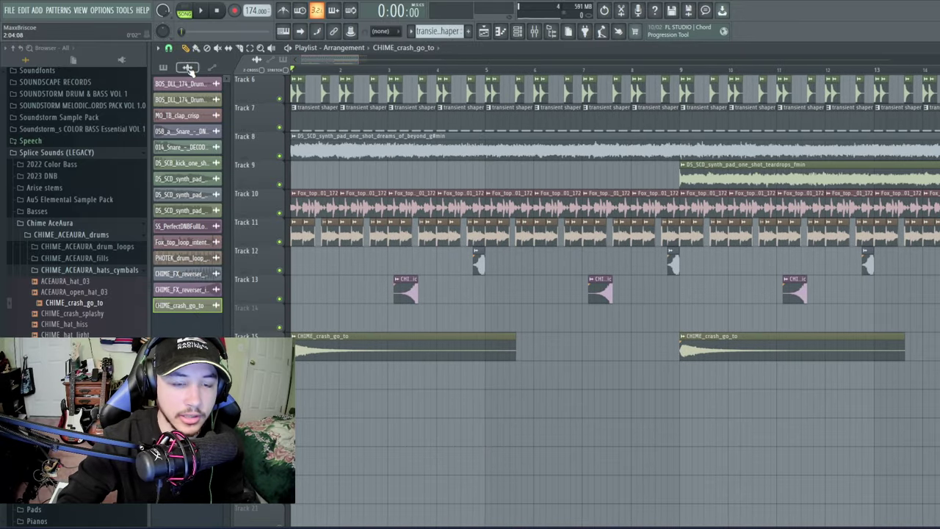
# - Place CHIME_crash_splashy near bar 5 on Track 16, lower its channel volume and assign it to a free mixer track
pyautogui.click(92, 314)
pyautogui.moveTo(92, 314); pyautogui.dragTo(484, 375)
pyautogui.click(481, 364)
pyautogui.click(512, 402)
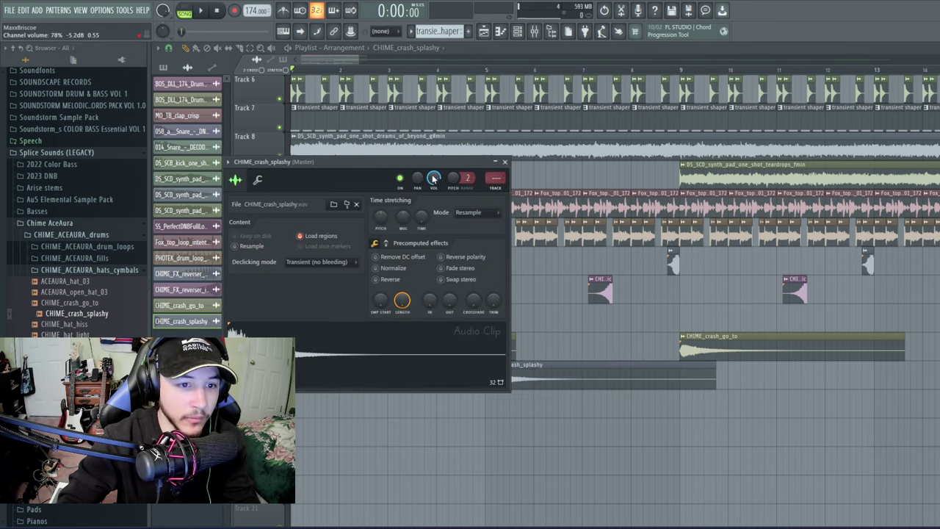
pyautogui.click(533, 31)
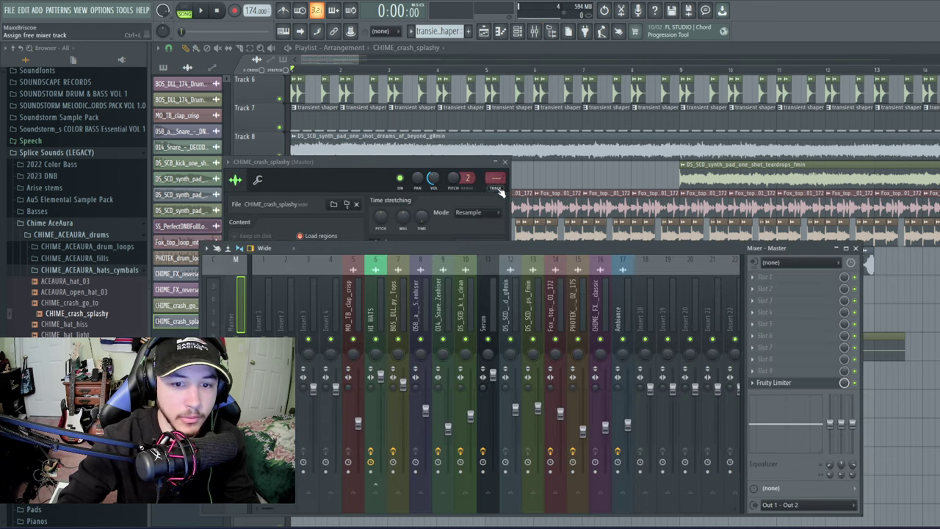
pyautogui.moveTo(495, 178); pyautogui.dragTo(495, 159)
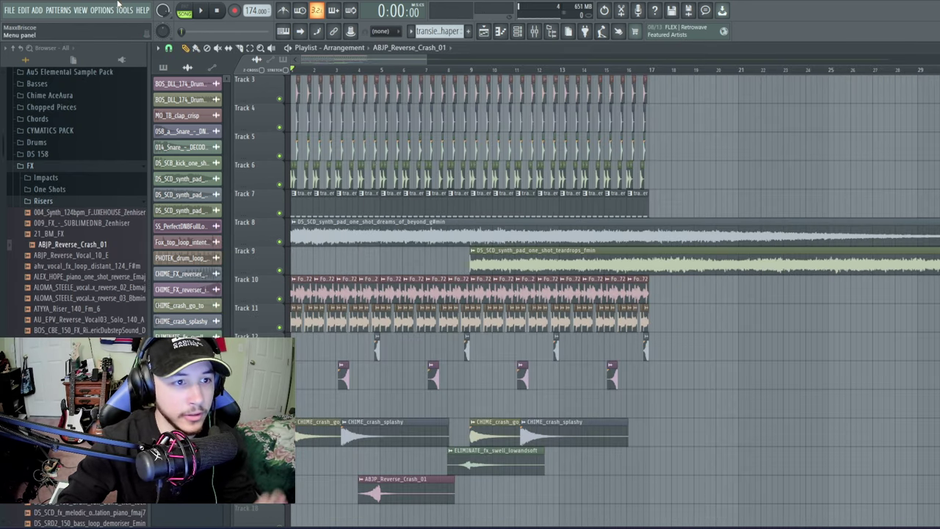
# - Play the arrangement from the start and fine-tune the mixer volumes of the kick and the Ambiance tracks
pyautogui.scroll(2, 701, 154)
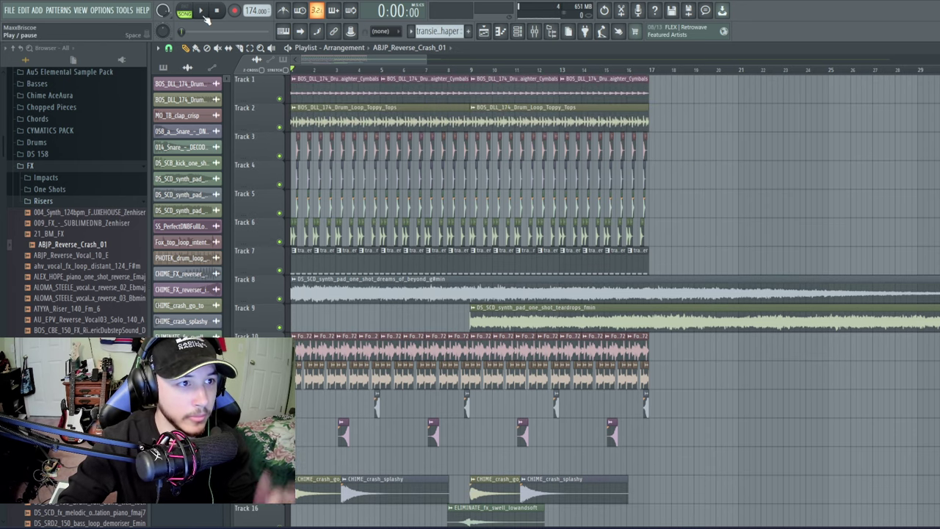
pyautogui.click(207, 20)
pyautogui.click(533, 31)
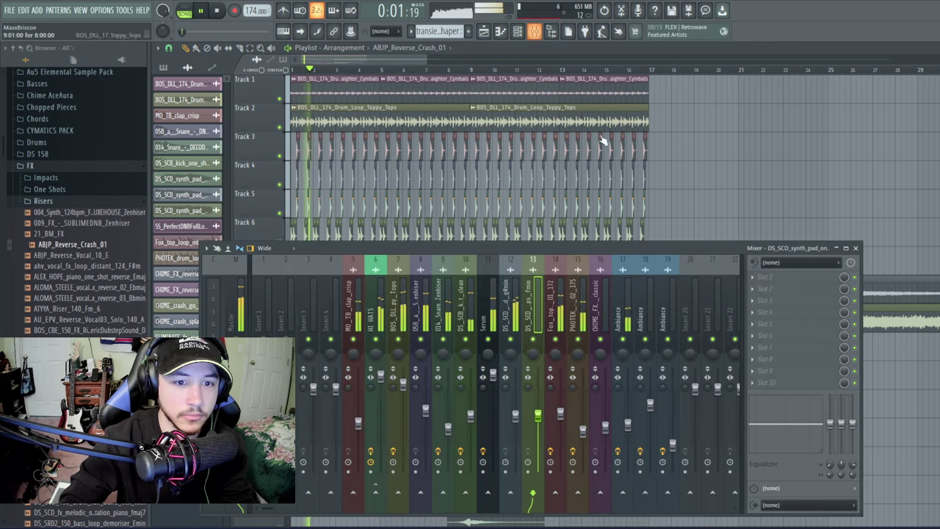
pyautogui.click(470, 402)
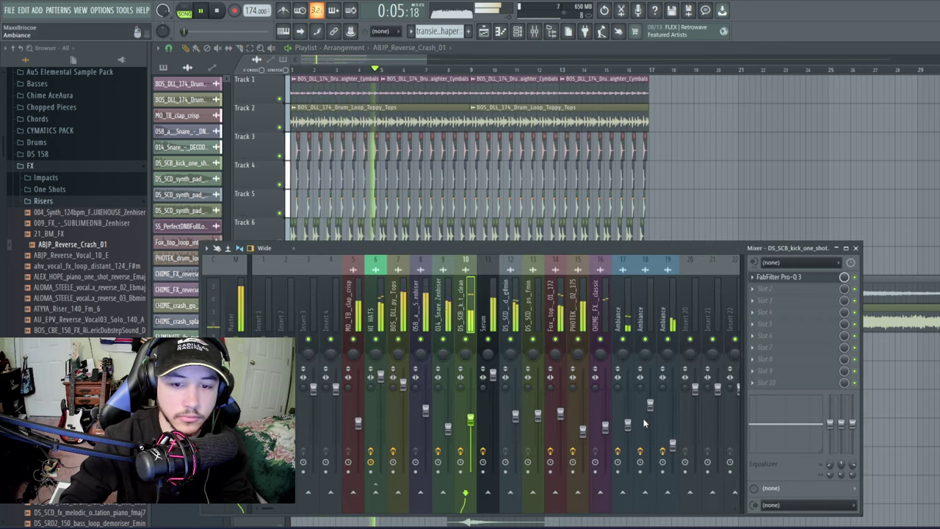
pyautogui.click(624, 411)
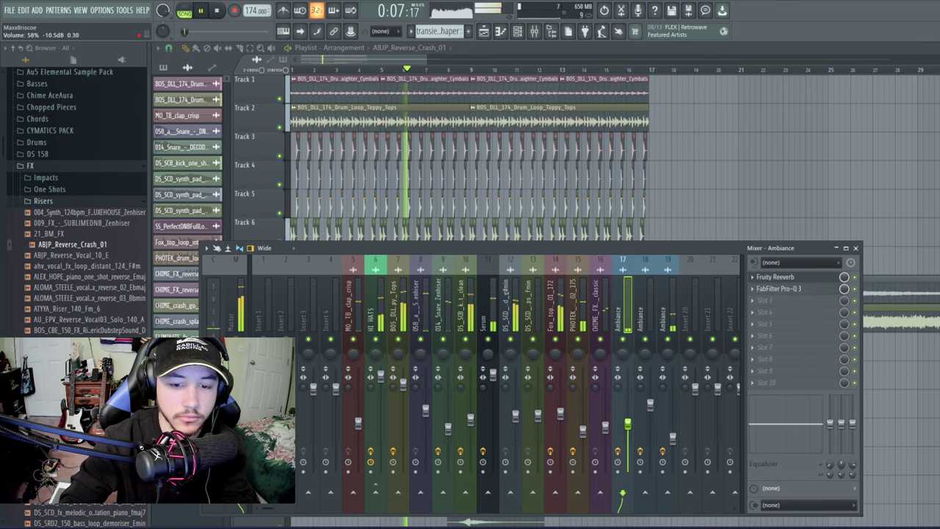
# - Listen through the rest of the arrangement, following the drums, pads, crashes and reverse FX up to bar 17
pyautogui.press('F9')
pyautogui.scroll(-4, 694, 228)
pyautogui.scroll(1, 676, 288)
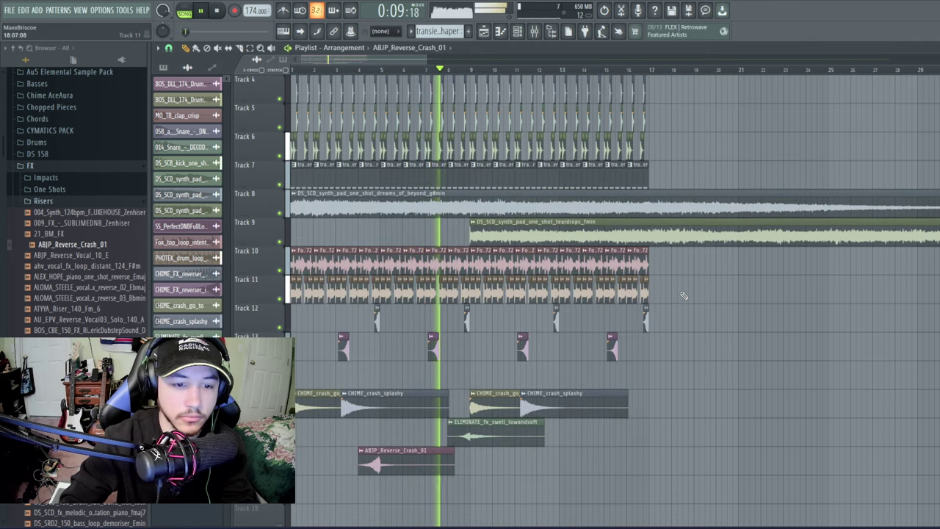
pyautogui.scroll(2, 659, 296)
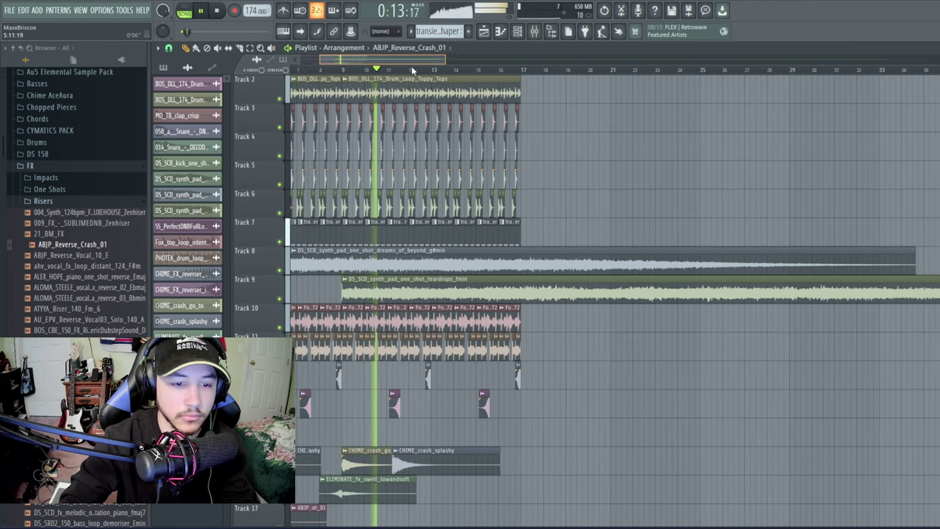
pyautogui.scroll(1, 637, 161)
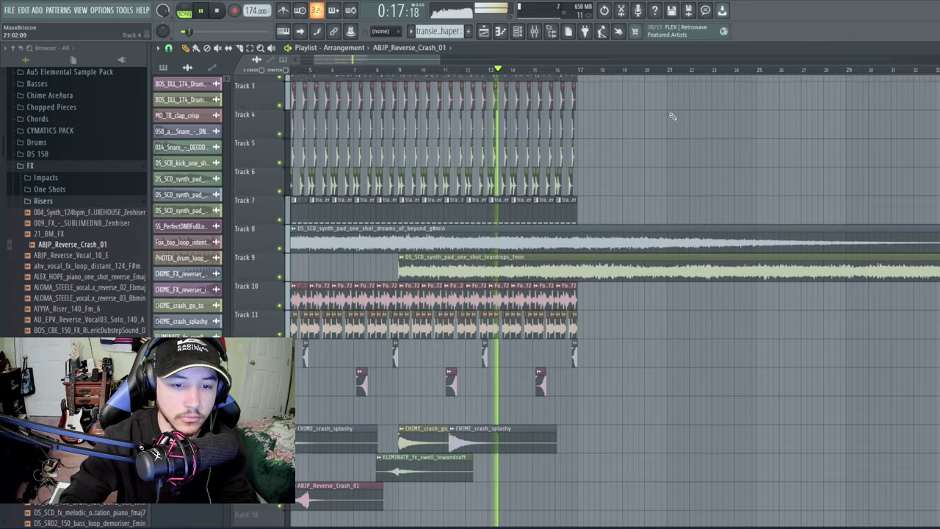
pyautogui.moveTo(315, 60); pyautogui.dragTo(78, 110)
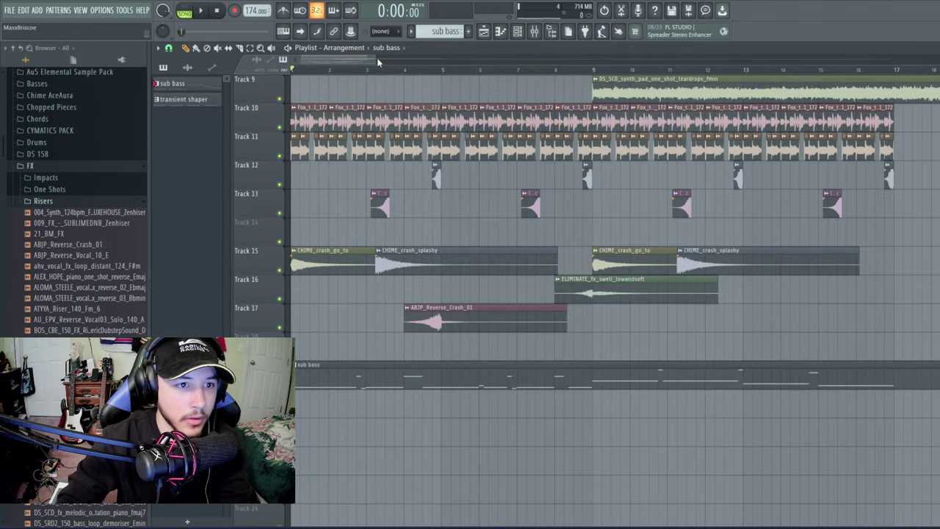
# - Review the sub bass pattern in the arrangement and open its Serum #2 instrument to examine the oscillator and envelope
pyautogui.scroll(-3, 530, 119)
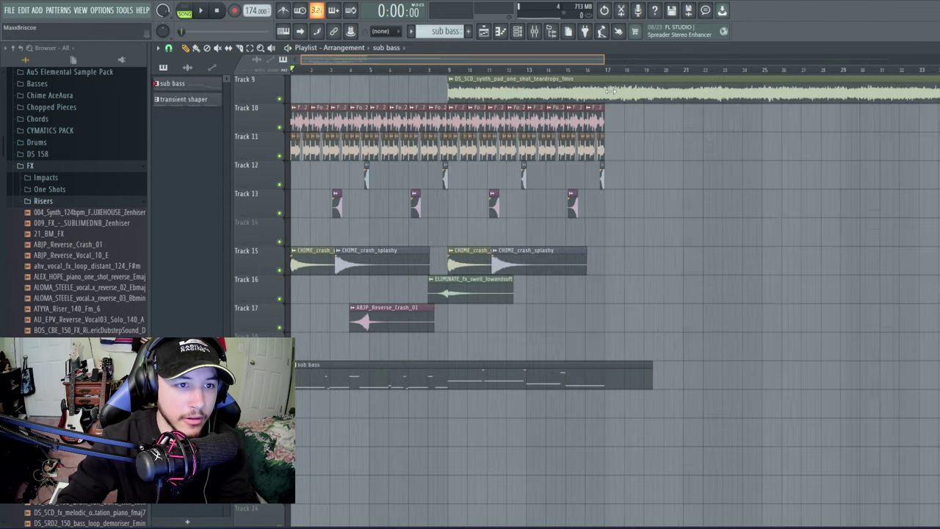
pyautogui.scroll(3, 530, 119)
pyautogui.scroll(3, 623, 318)
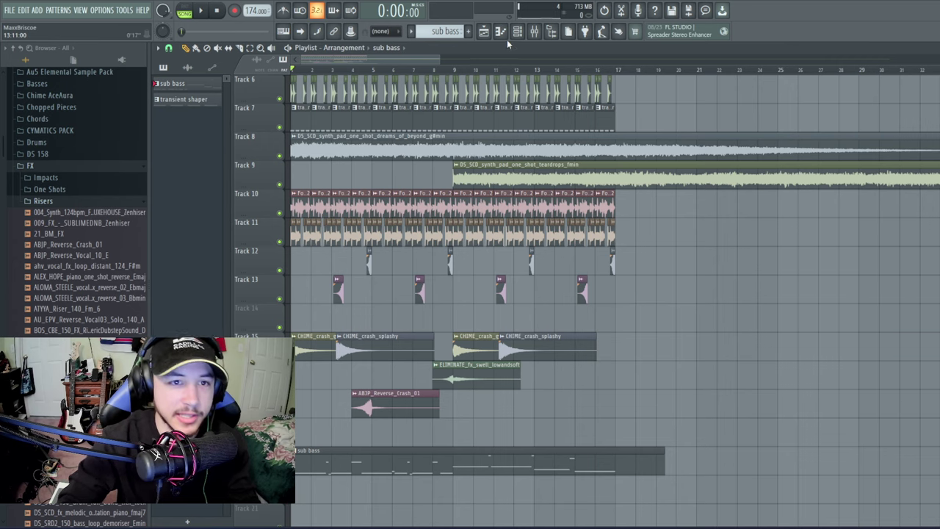
pyautogui.press('F6')
pyautogui.click(269, 117)
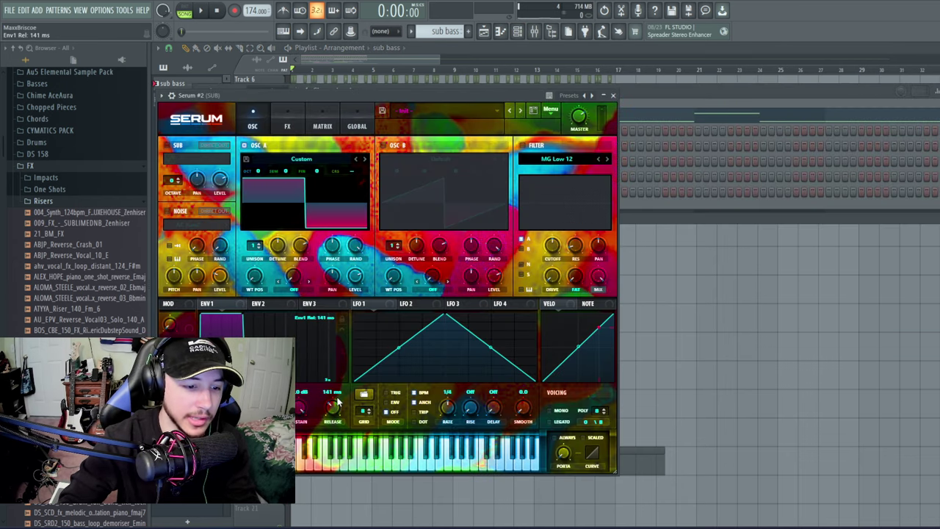
# - Examine the sub bass notes in the piano roll, audition a low key and return to the playlist
pyautogui.press('F7')
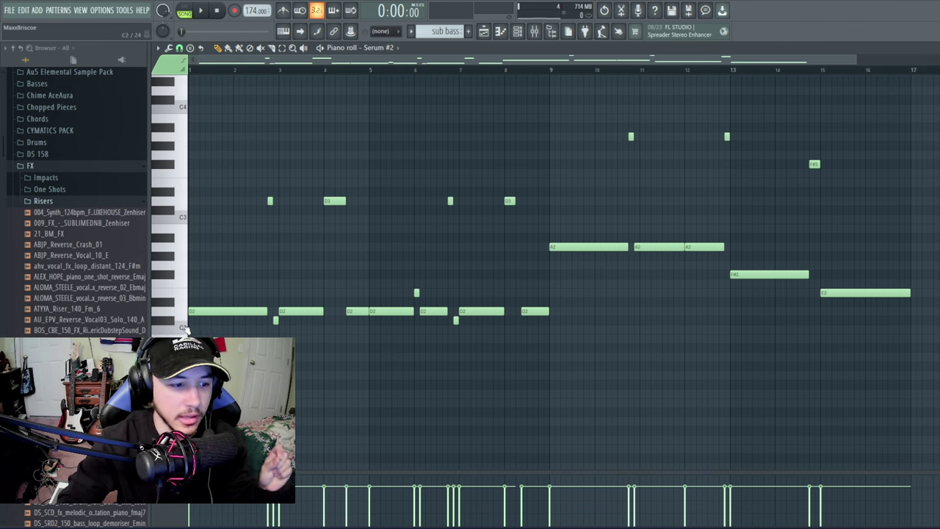
pyautogui.click(186, 304)
pyautogui.click(186, 304)
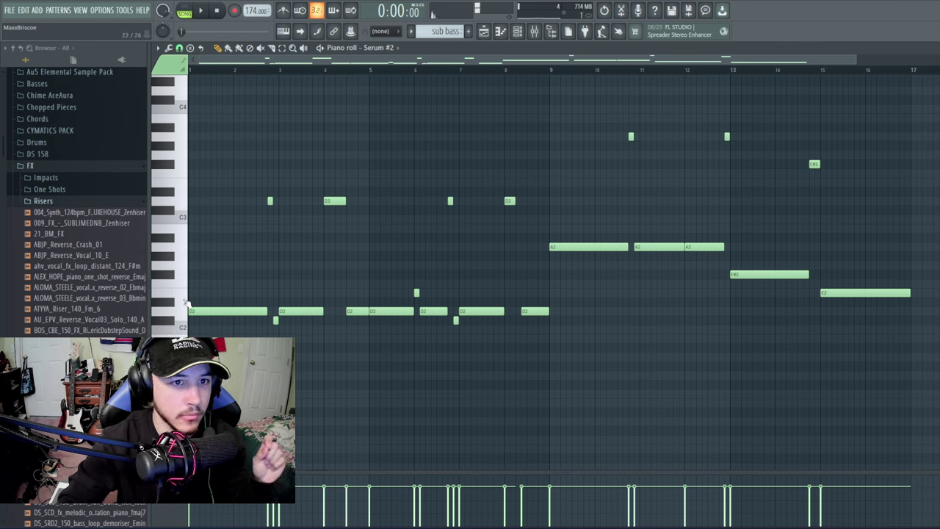
pyautogui.click(483, 34)
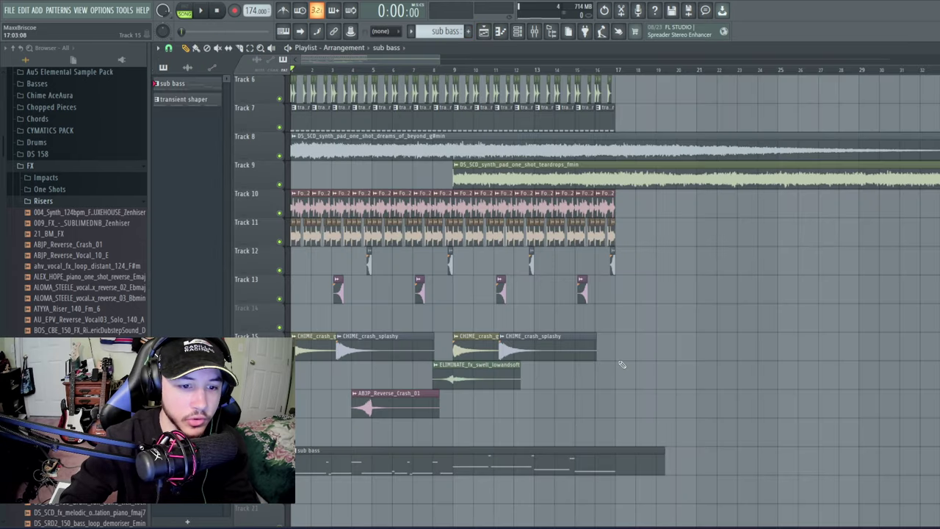
pyautogui.scroll(-3, 682, 436)
pyautogui.scroll(8, 709, 367)
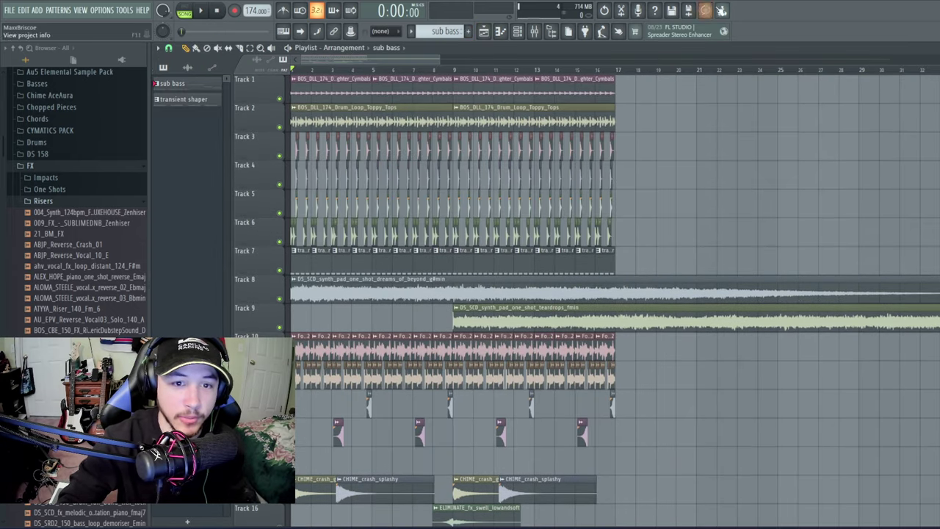
pyautogui.moveTo(452, 58); pyautogui.dragTo(486, 59)
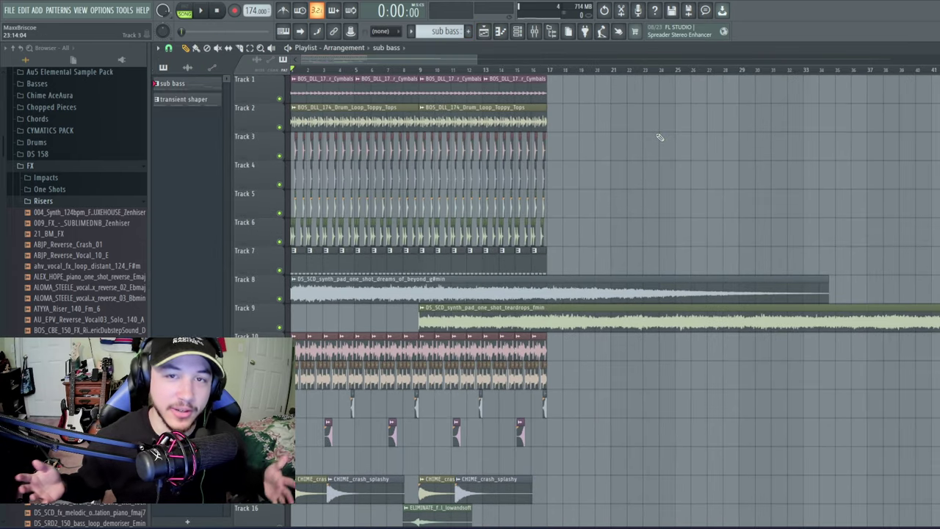